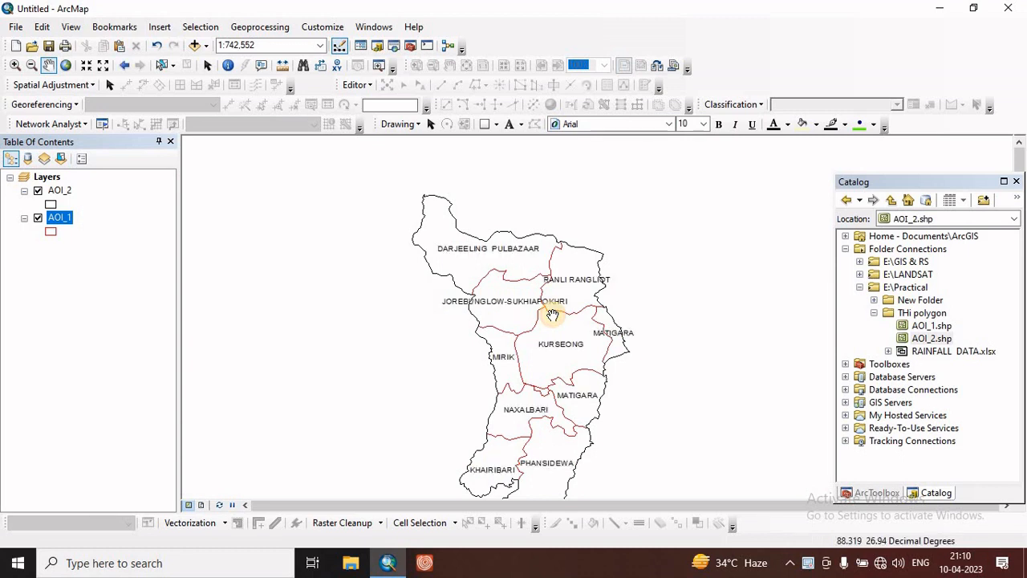
# - Hide and show the AOI_1 layer to compare its internal block boundaries with the AOI_2 outline
pyautogui.moveTo(581, 356); pyautogui.dragTo(610, 311)
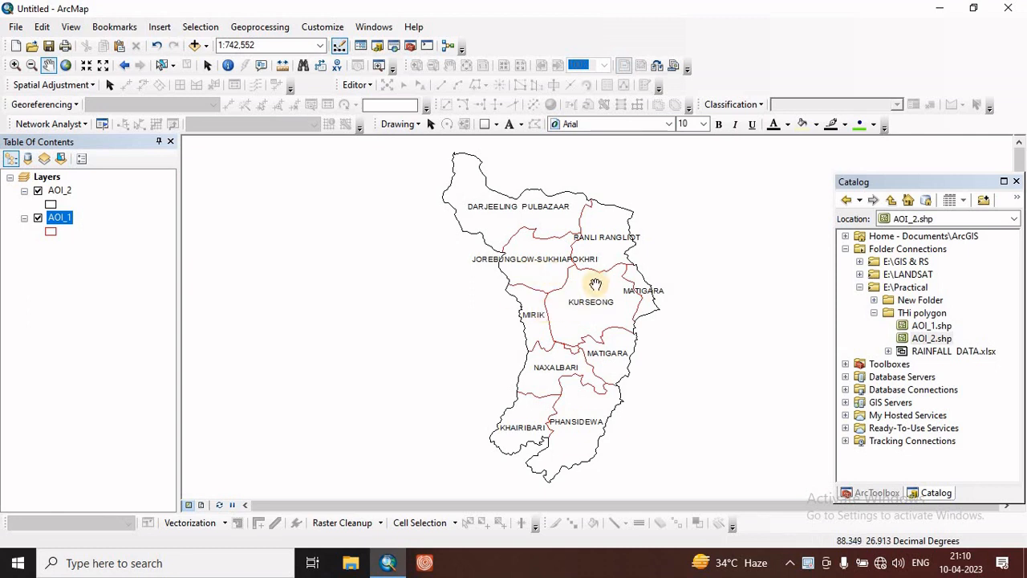
pyautogui.moveTo(596, 284)
pyautogui.mouseDown()
pyautogui.moveTo(580, 326)
pyautogui.moveTo(649, 292)
pyautogui.moveTo(587, 297)
pyautogui.mouseUp()
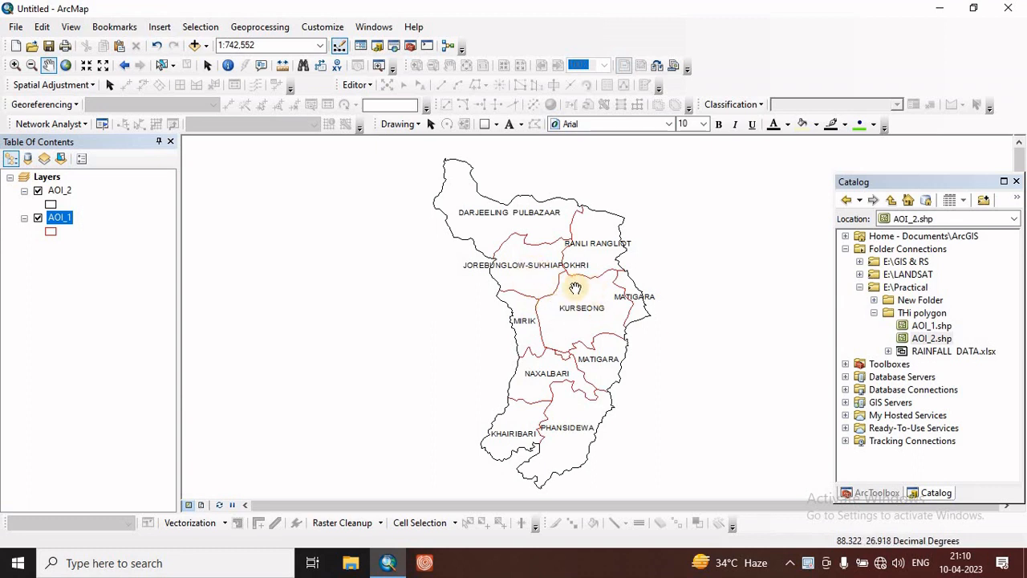
pyautogui.moveTo(575, 289)
pyautogui.mouseDown()
pyautogui.moveTo(506, 346)
pyautogui.moveTo(587, 294)
pyautogui.moveTo(570, 289)
pyautogui.mouseUp()
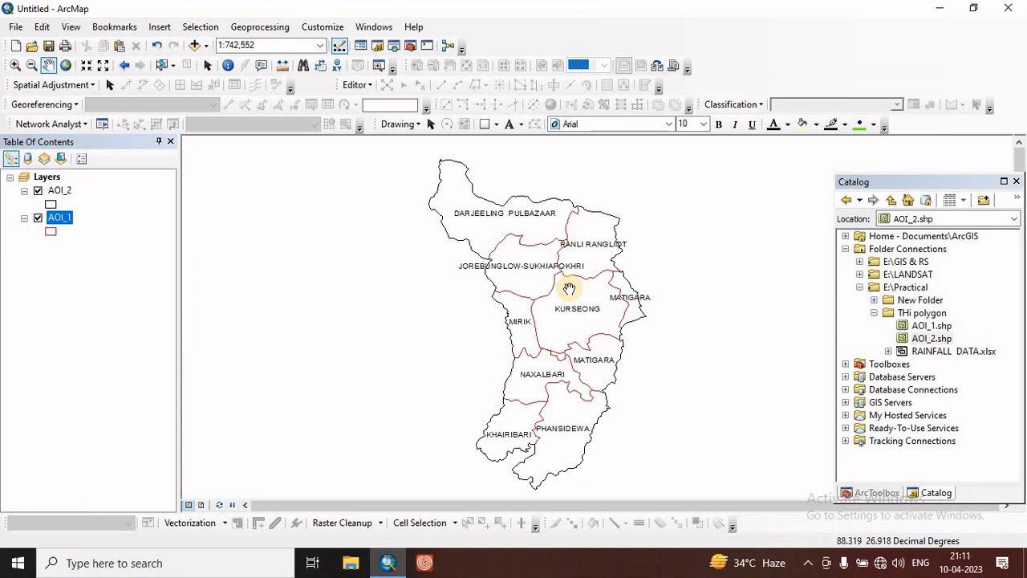
pyautogui.click(38, 217)
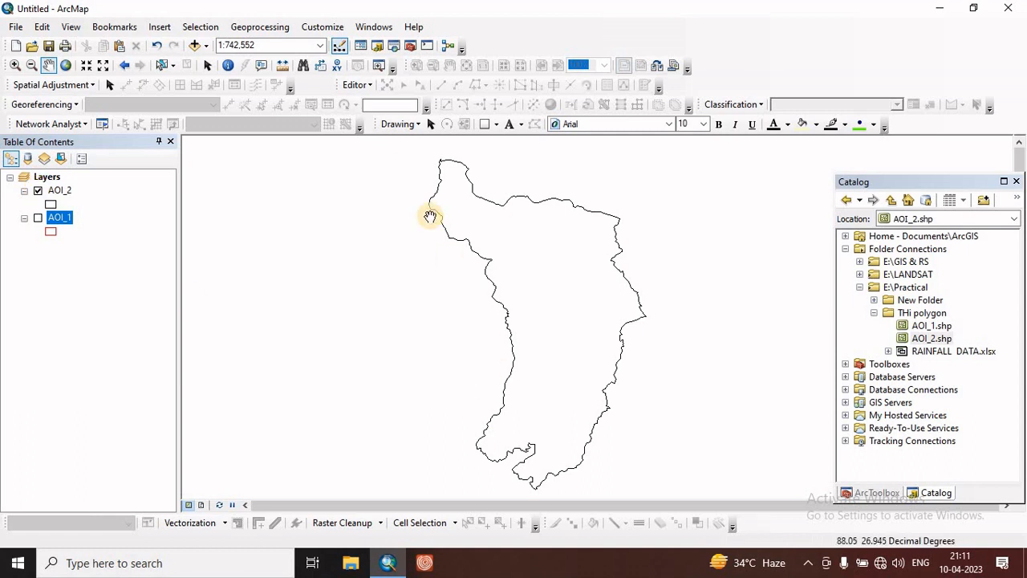
pyautogui.click(38, 218)
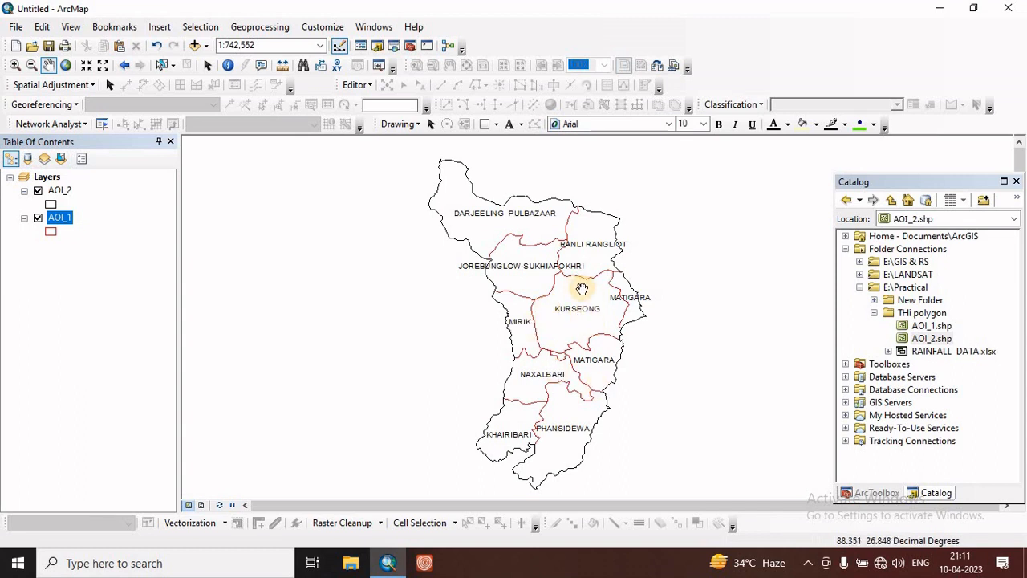
pyautogui.click(38, 218)
pyautogui.click(38, 218)
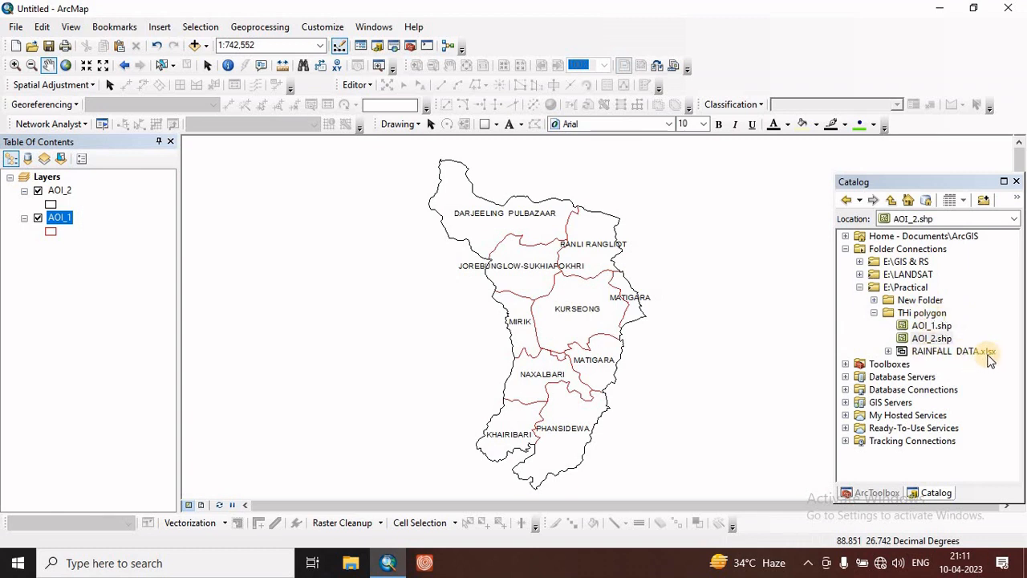
# - Add Sheet1$ of the RAINFALL DATA.xlsx workbook to the map and review its table of station coordinates and rainfall
pyautogui.click(888, 356)
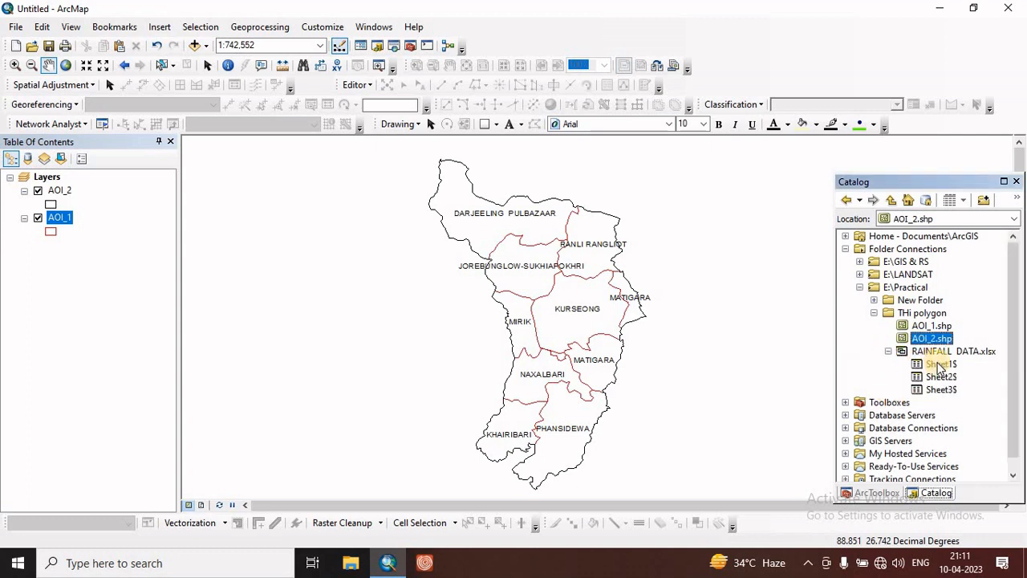
pyautogui.moveTo(940, 365); pyautogui.dragTo(622, 351)
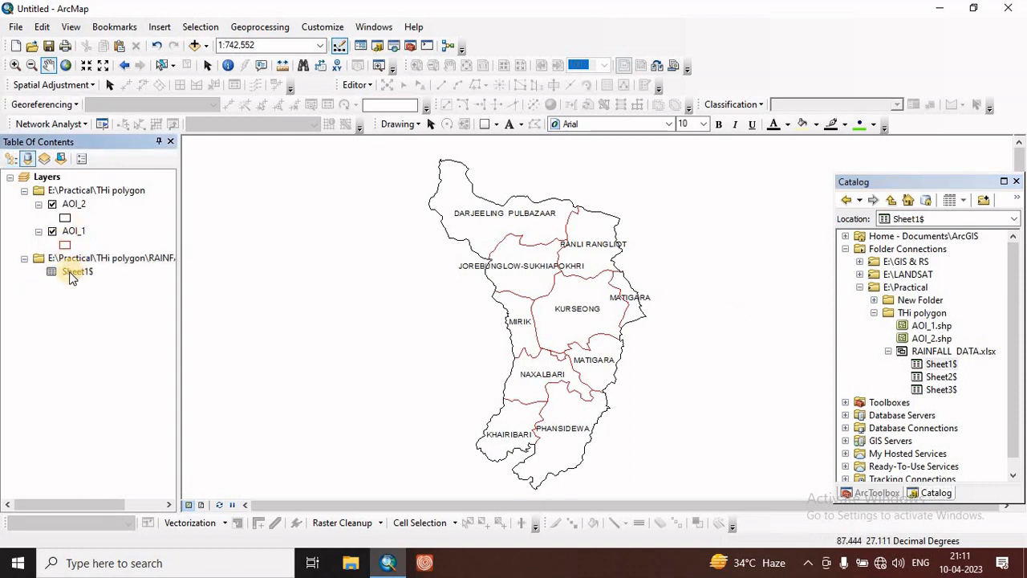
pyautogui.rightClick(70, 274)
pyautogui.click(110, 283)
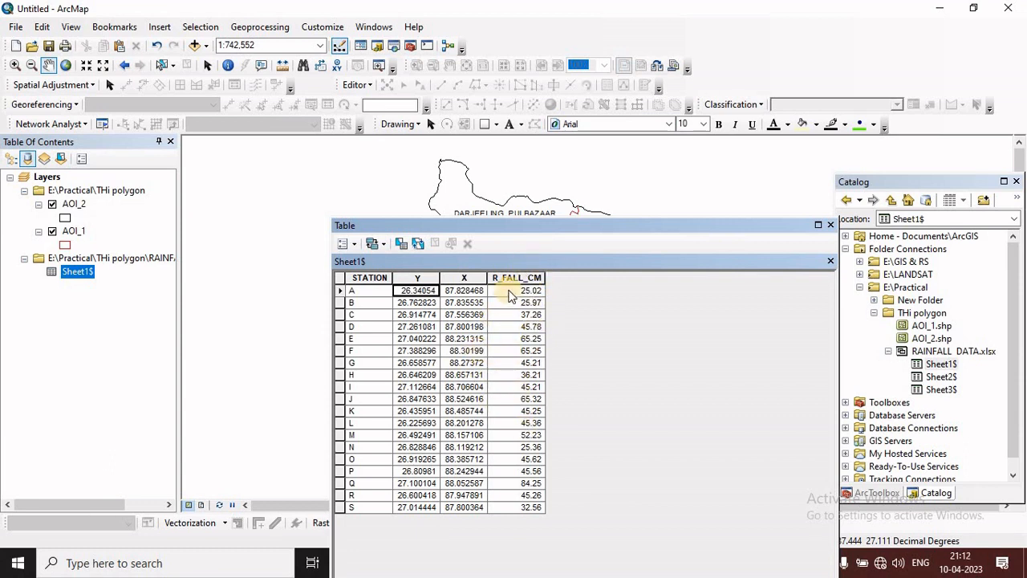
pyautogui.click(830, 225)
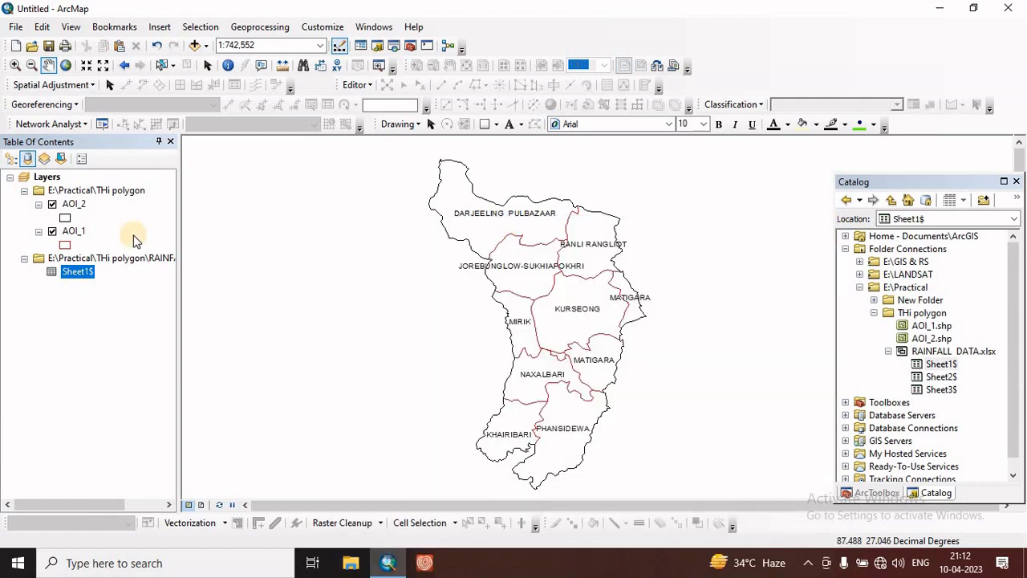
# - Display Sheet1$ as XY points with X field X, Y field Y, Z field R_FALL_CM and coordinate system GCS_WGS_1984
pyautogui.rightClick(72, 272)
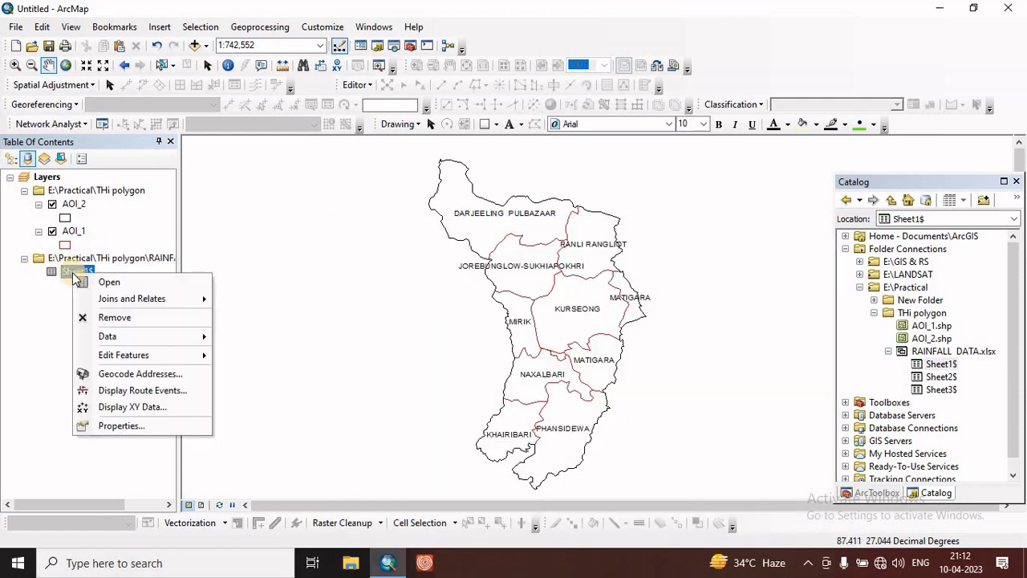
pyautogui.click(118, 410)
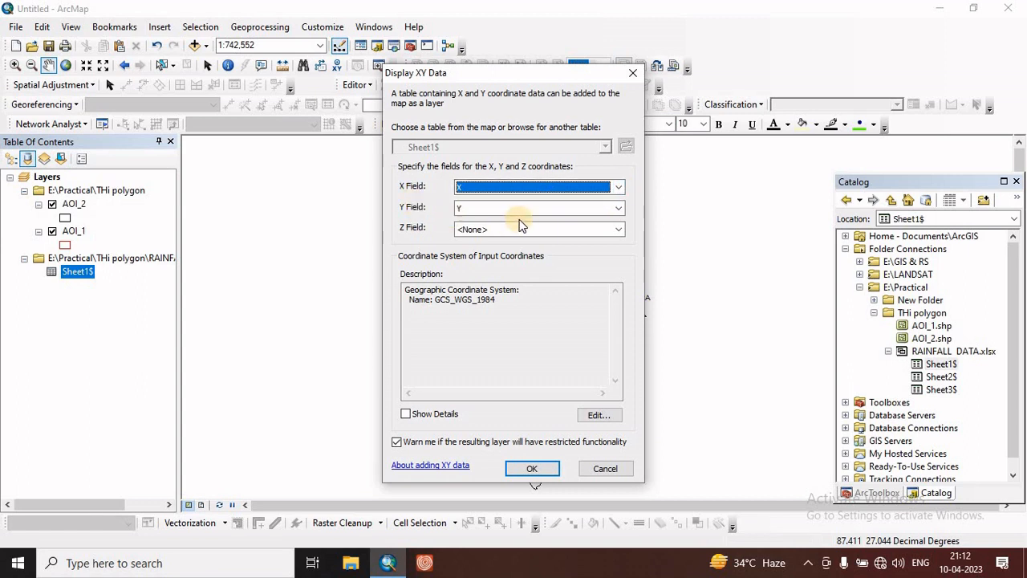
pyautogui.click(618, 186)
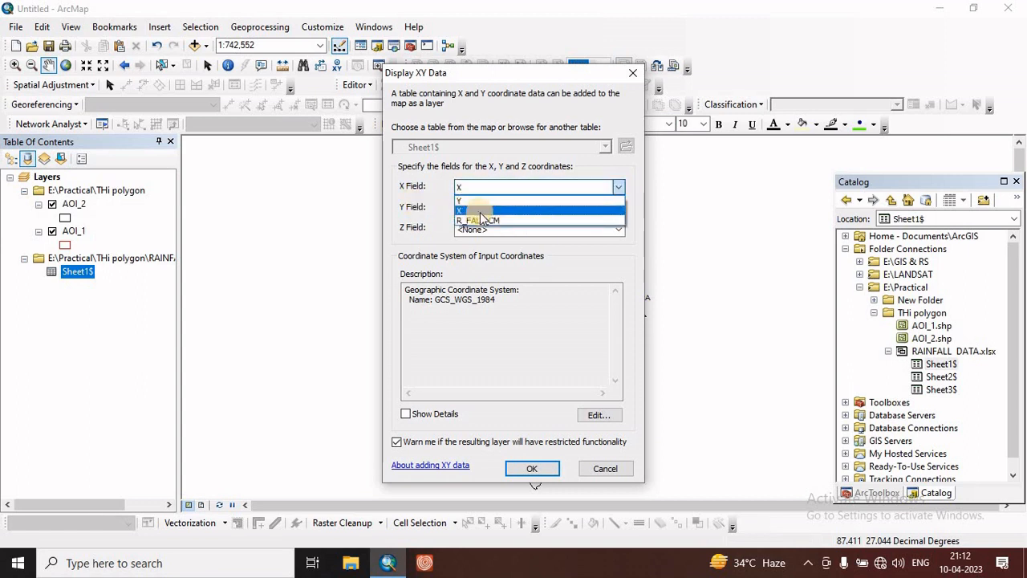
pyautogui.click(480, 211)
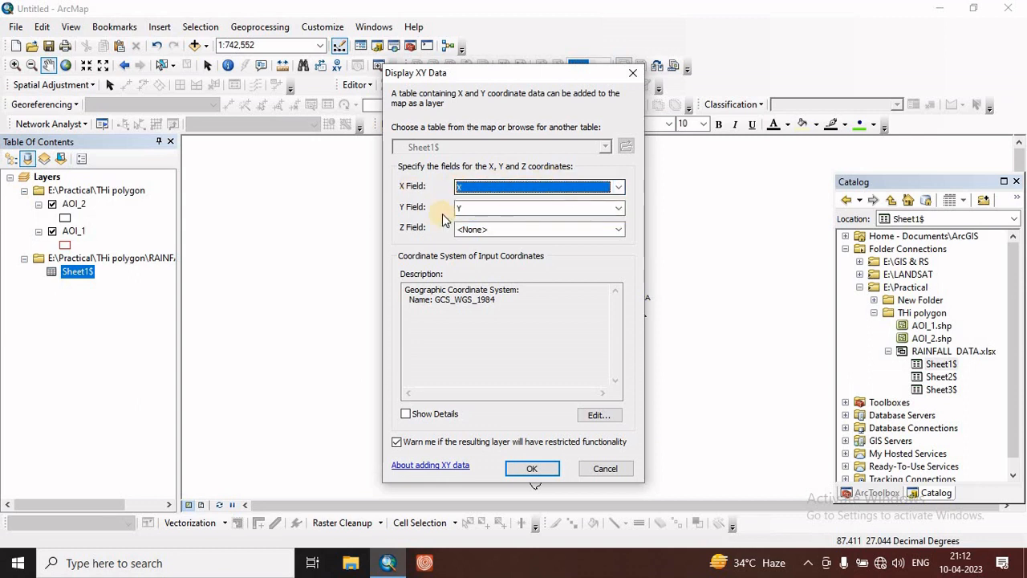
pyautogui.click(529, 229)
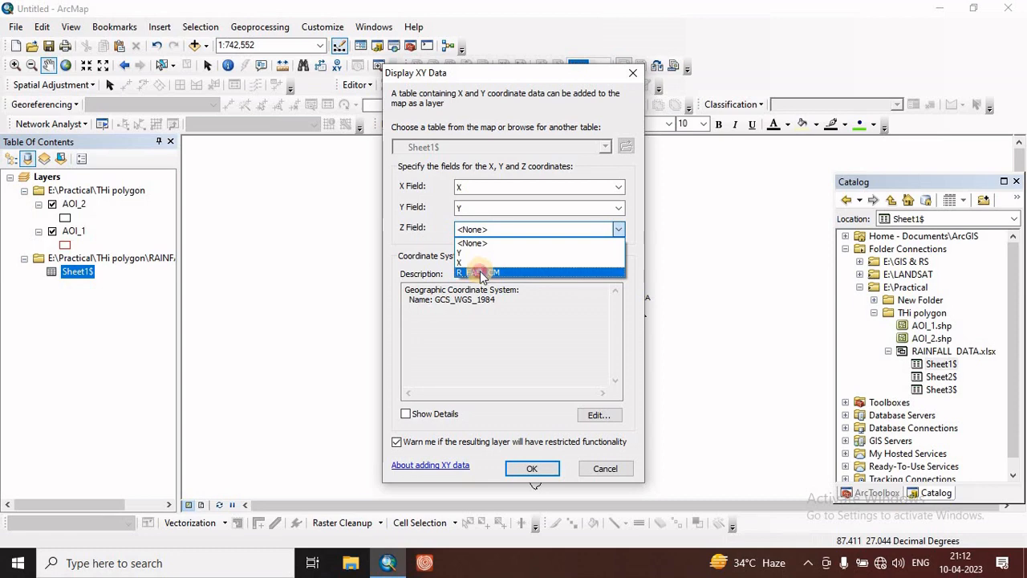
pyautogui.click(481, 273)
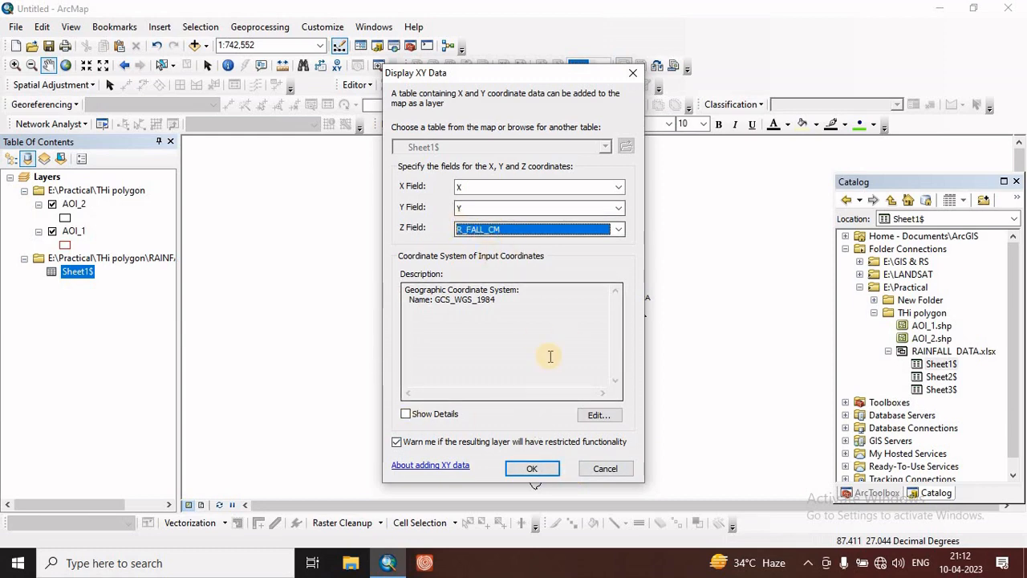
pyautogui.click(596, 416)
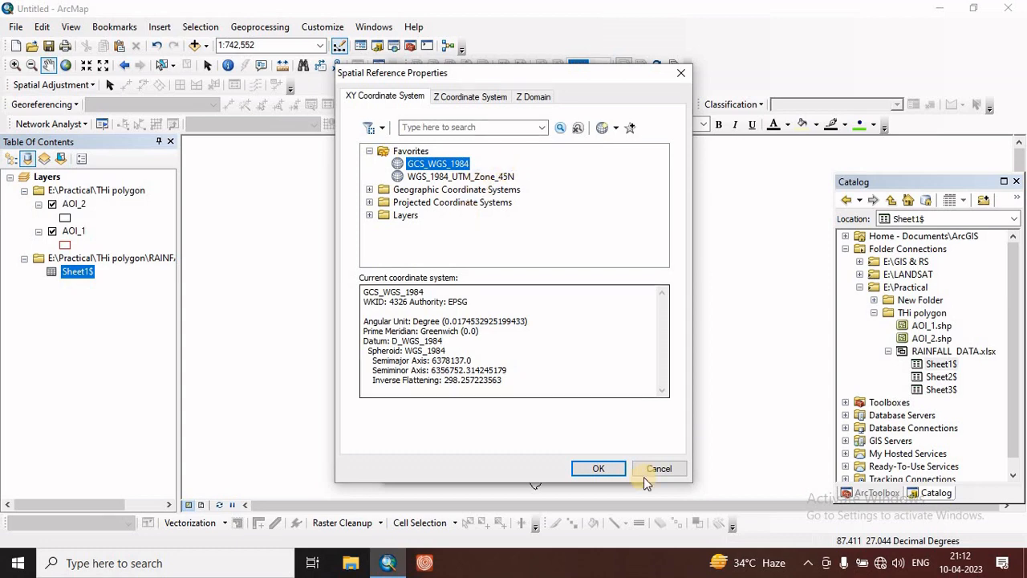
pyautogui.click(600, 471)
pyautogui.click(532, 468)
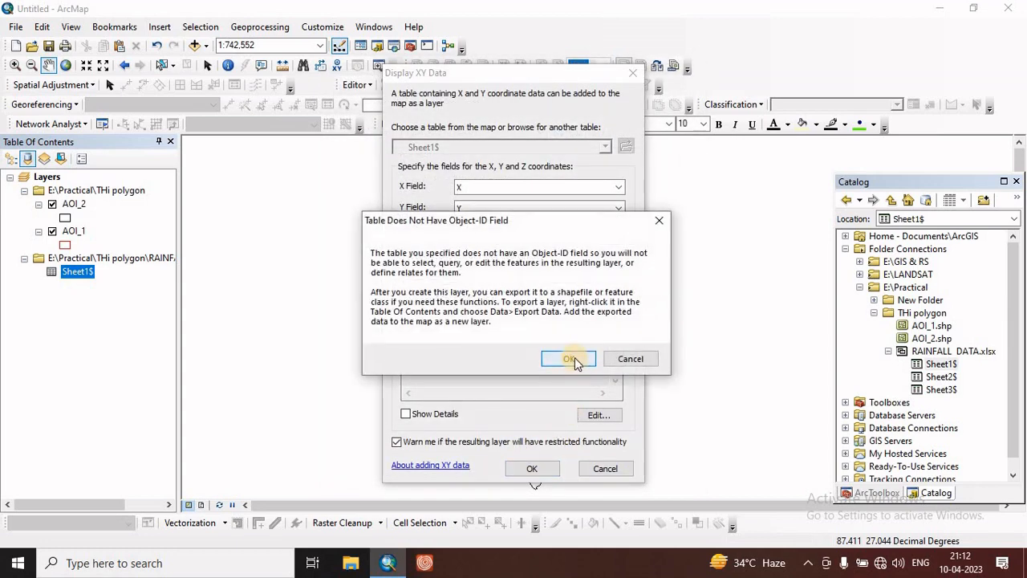
pyautogui.click(571, 356)
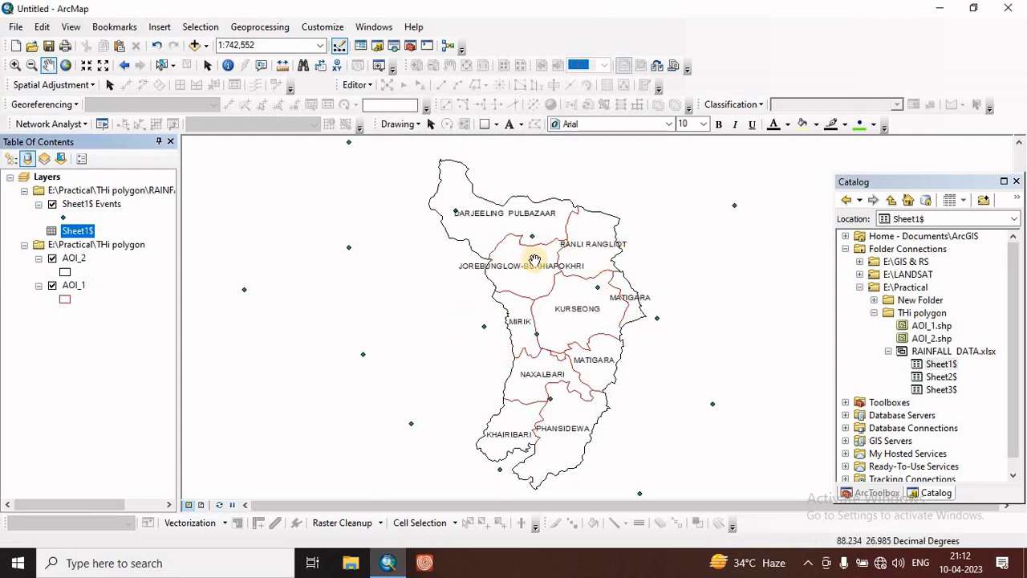
# - Change the point symbol of the Sheet1$ Events layer to the green circle with a centre dot
pyautogui.doubleClick(64, 218)
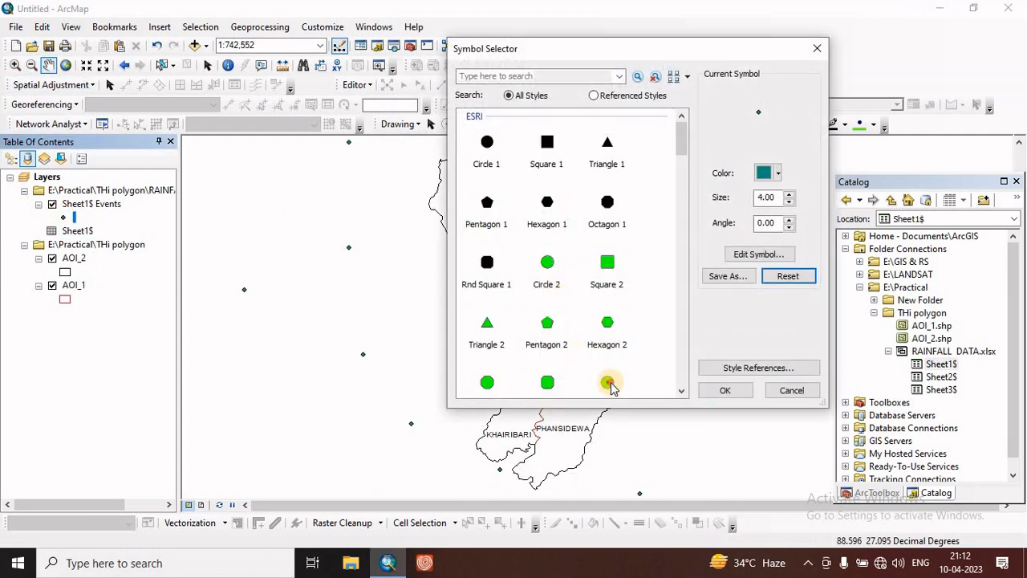
pyautogui.click(609, 384)
pyautogui.click(725, 391)
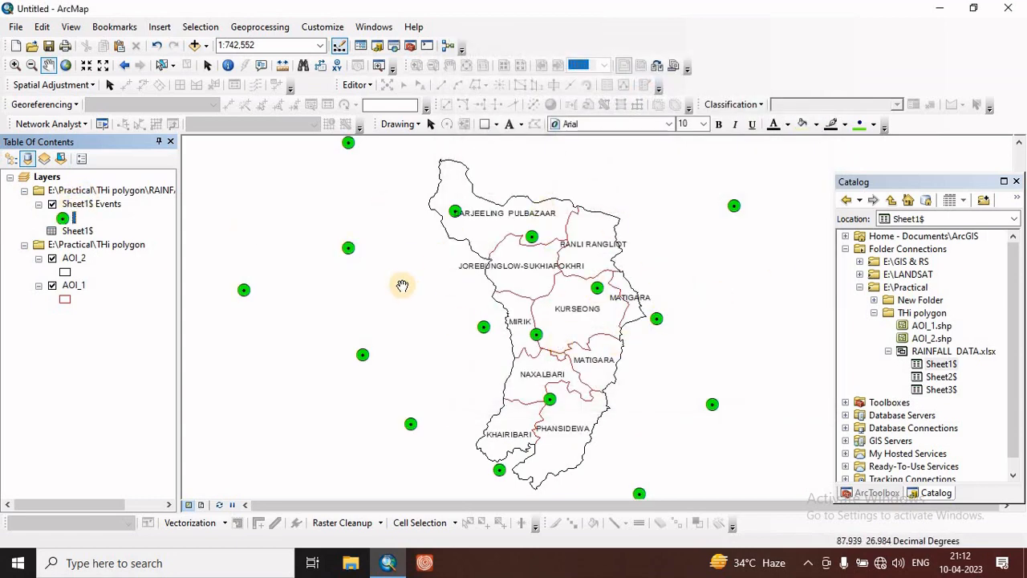
# - Export all features of Sheet1$ Events to the THi polygon folder as shapefile POINT_RAINFALL and add it to the map
pyautogui.rightClick(74, 206)
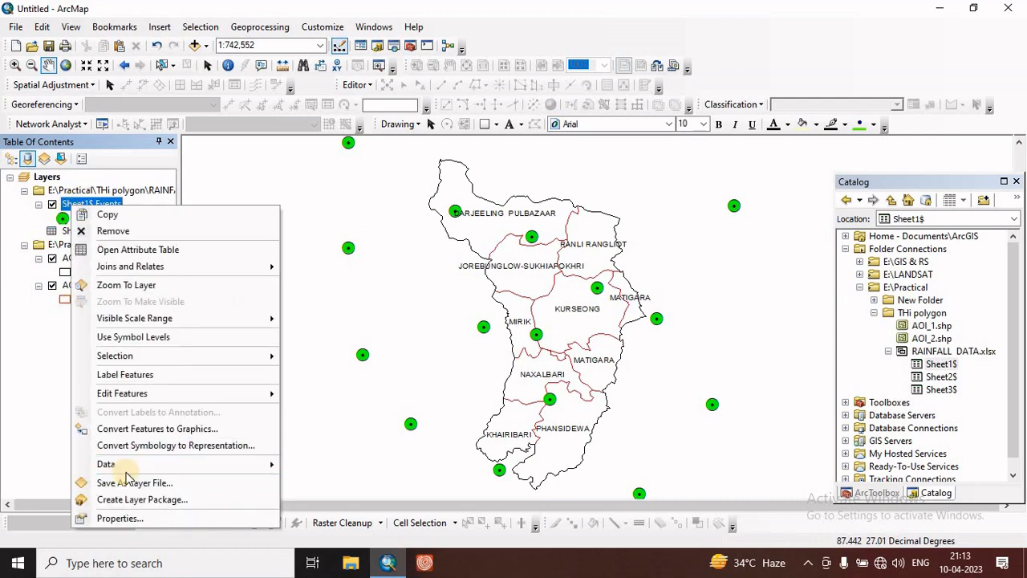
pyautogui.moveTo(126, 464)
pyautogui.click(328, 465)
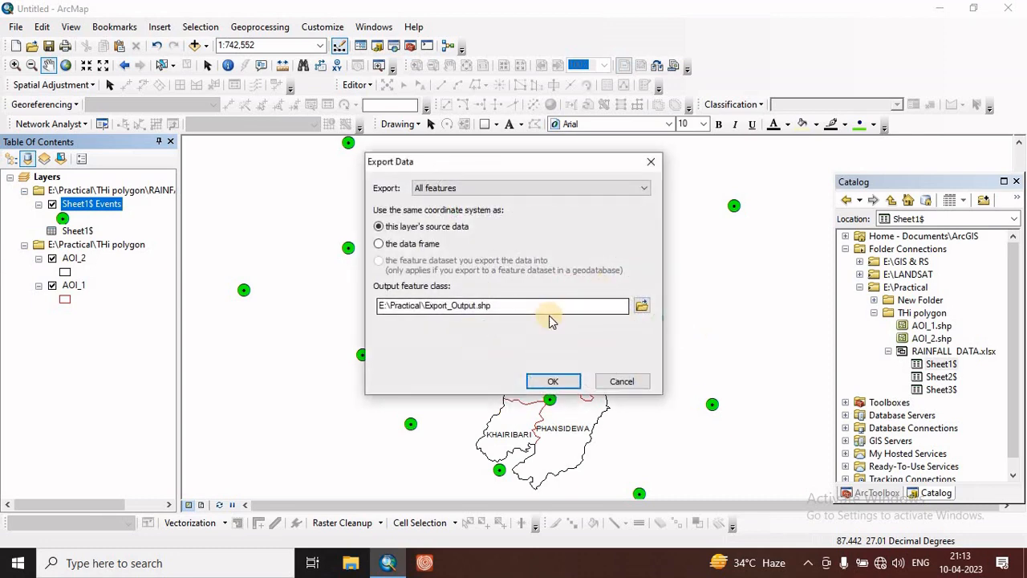
pyautogui.click(643, 310)
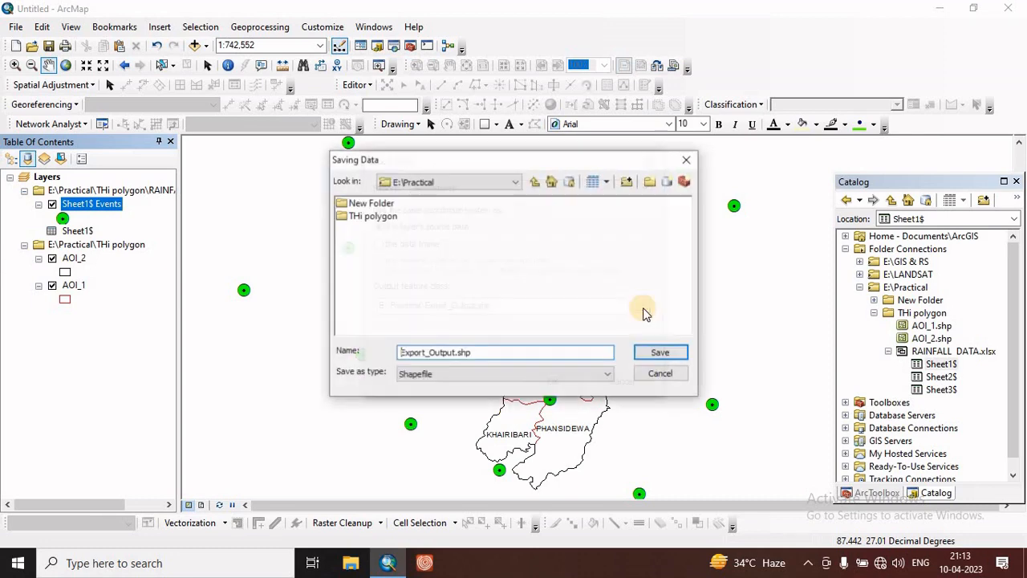
pyautogui.click(373, 217)
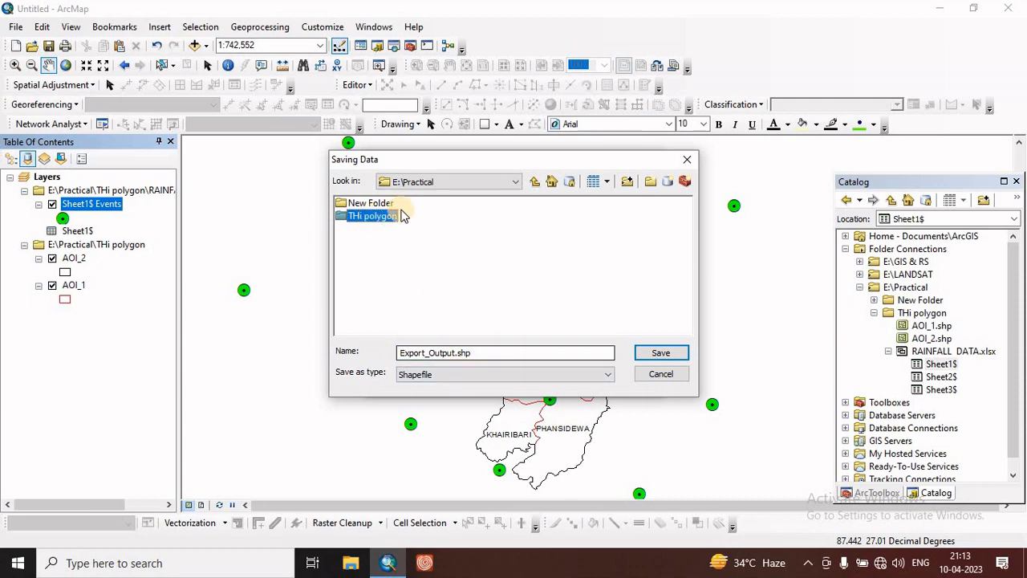
pyautogui.doubleClick(374, 217)
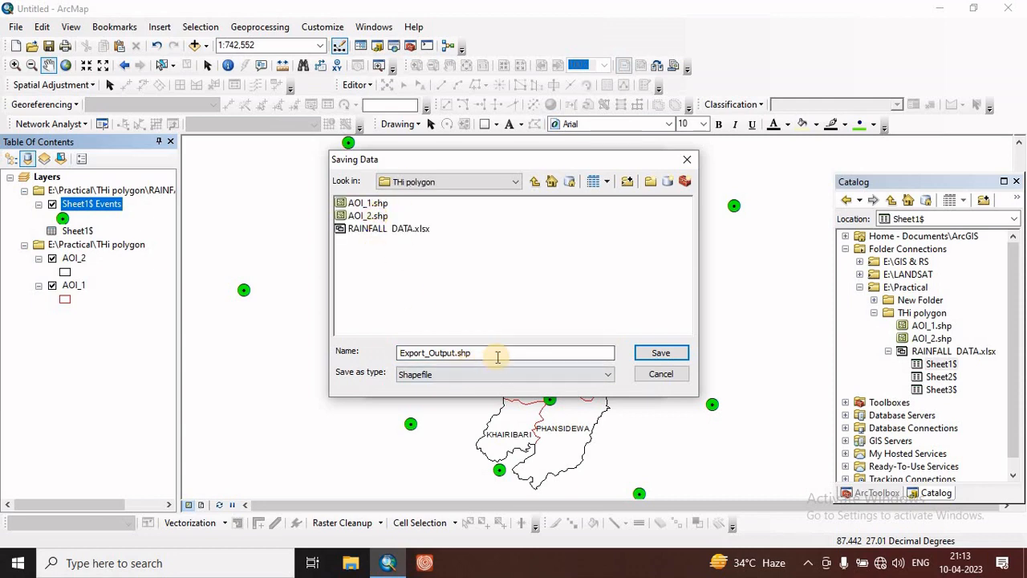
pyautogui.moveTo(480, 353); pyautogui.dragTo(324, 352)
pyautogui.write('POINT_RAINFALL')
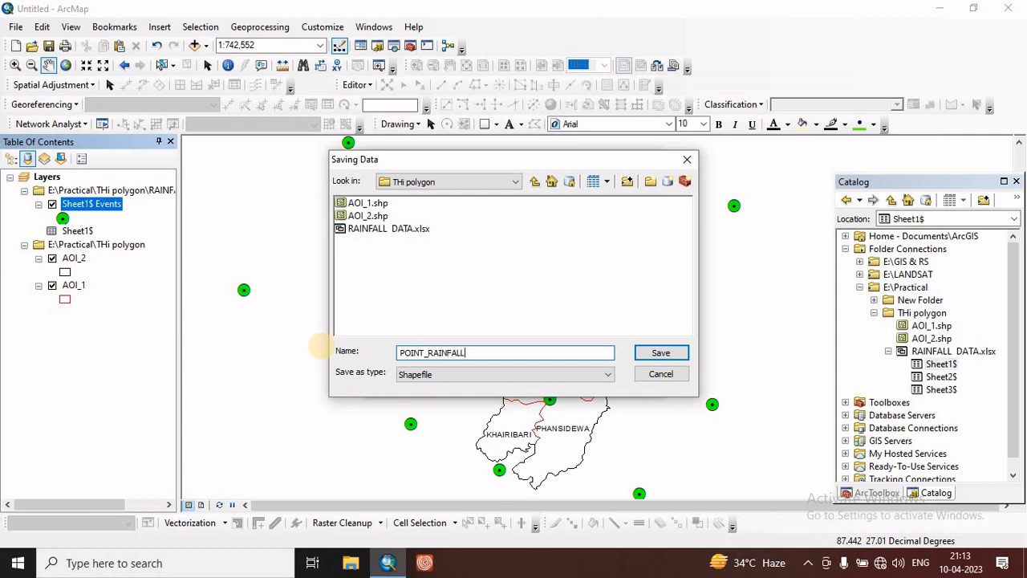
pyautogui.click(658, 357)
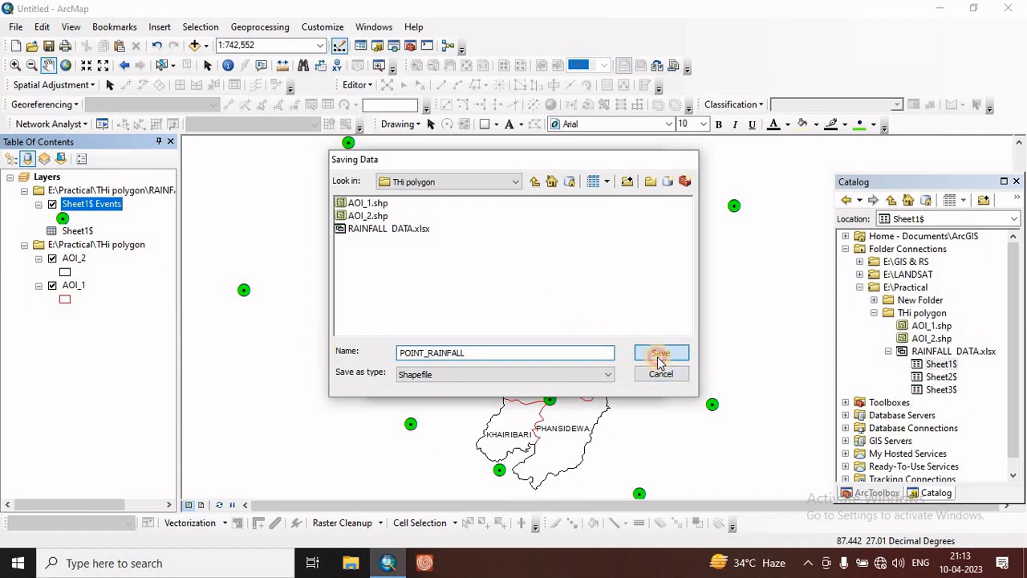
pyautogui.click(572, 383)
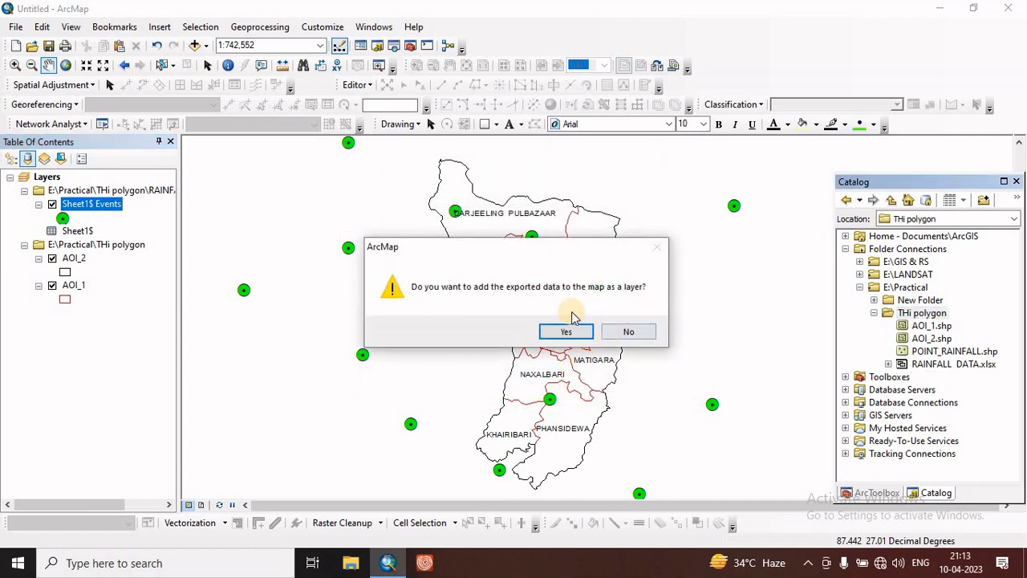
pyautogui.click(582, 335)
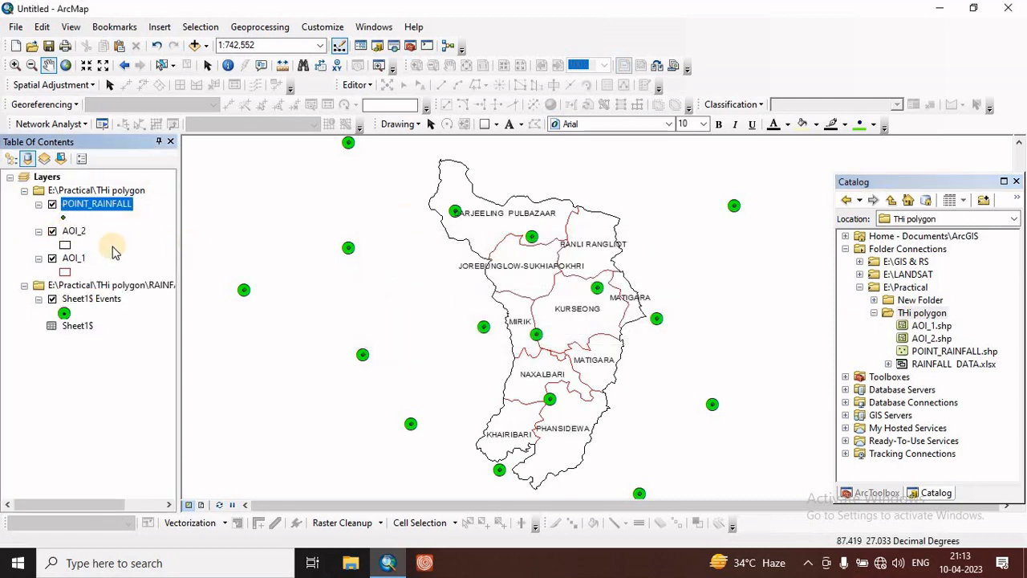
# - Remove the Sheet1$ Events layer from the map and hide the AOI_1 layer
pyautogui.click(10, 158)
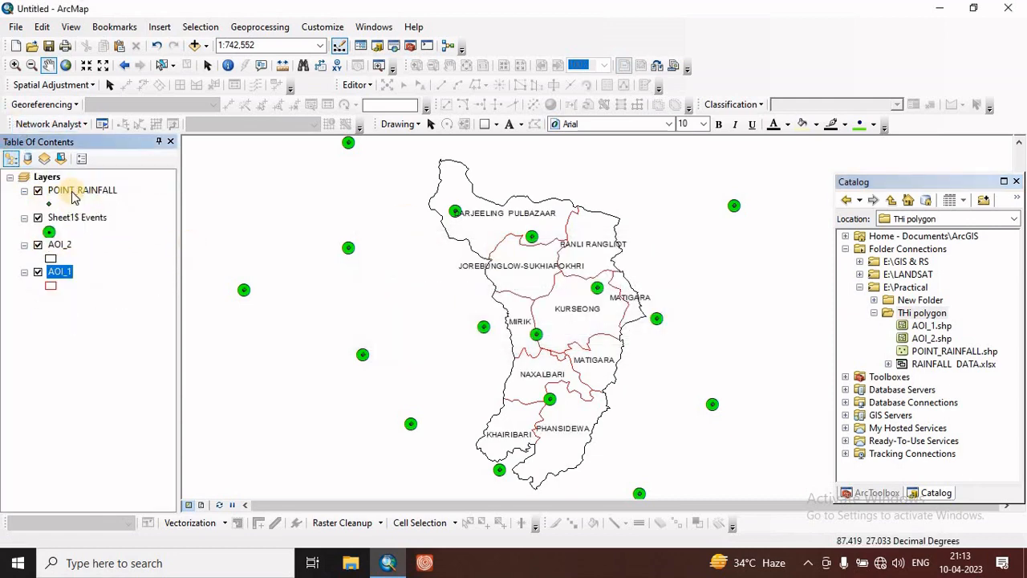
pyautogui.click(77, 218)
pyautogui.rightClick(78, 218)
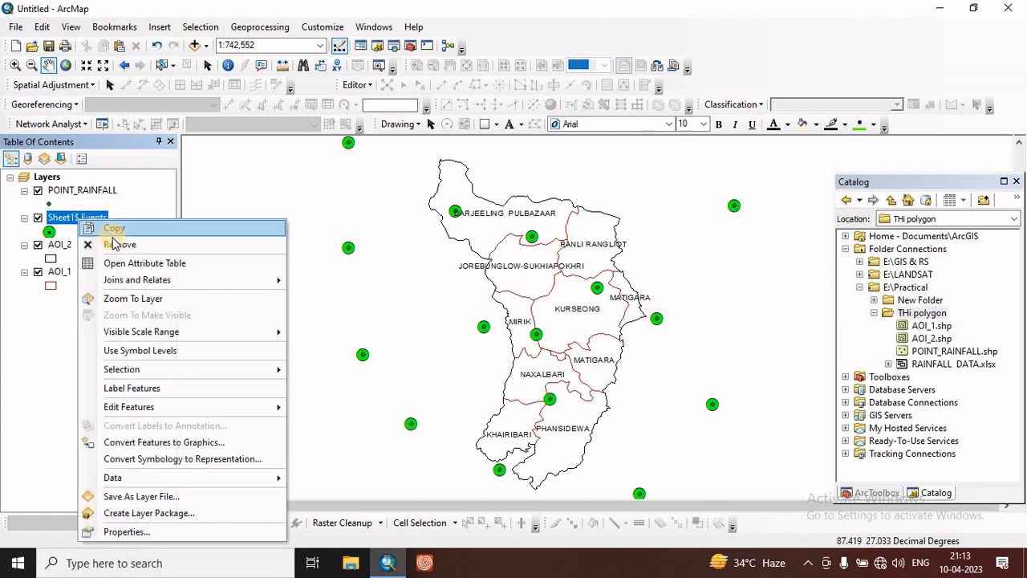
pyautogui.click(119, 246)
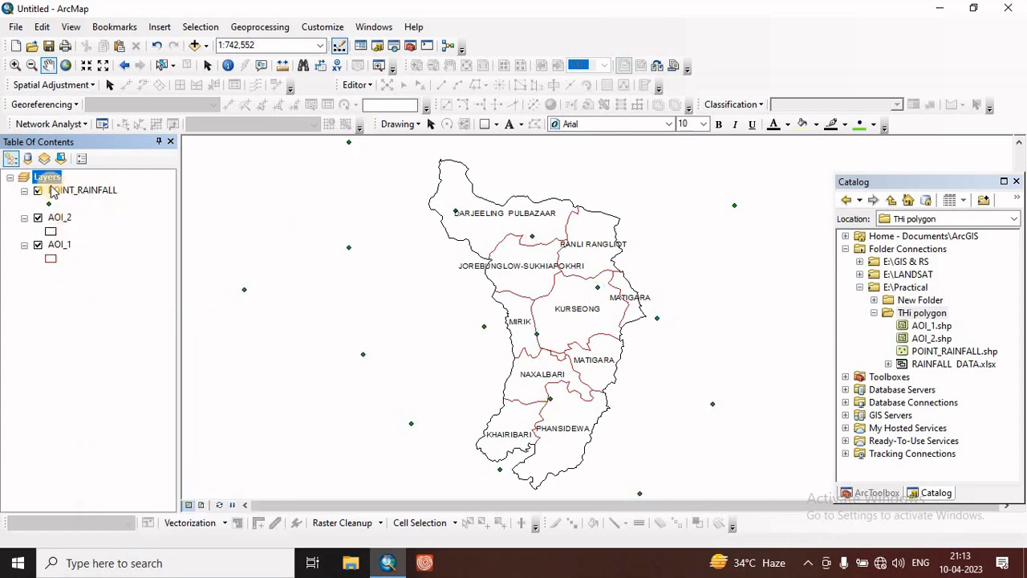
pyautogui.moveTo(562, 268); pyautogui.dragTo(515, 291)
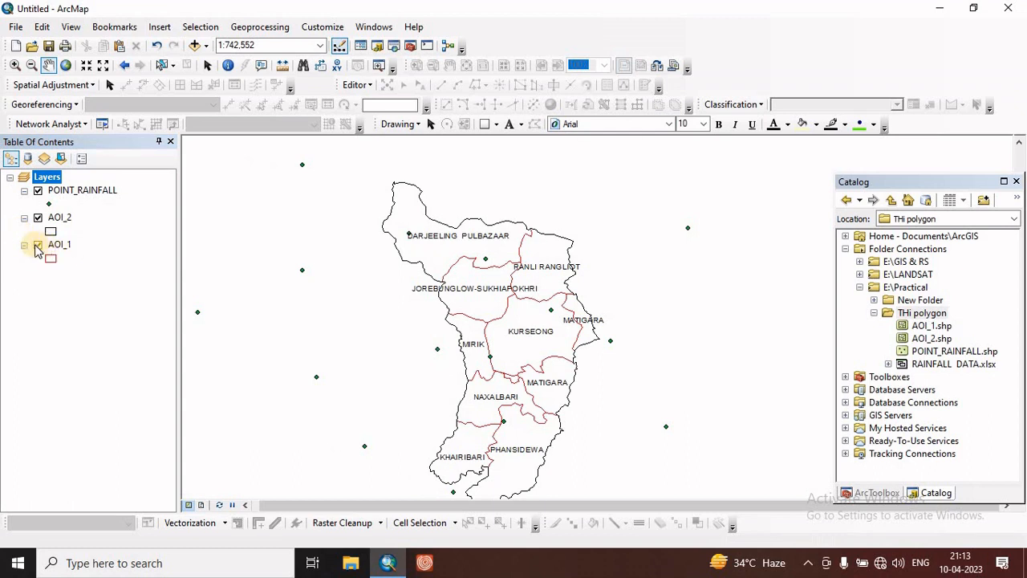
pyautogui.click(38, 245)
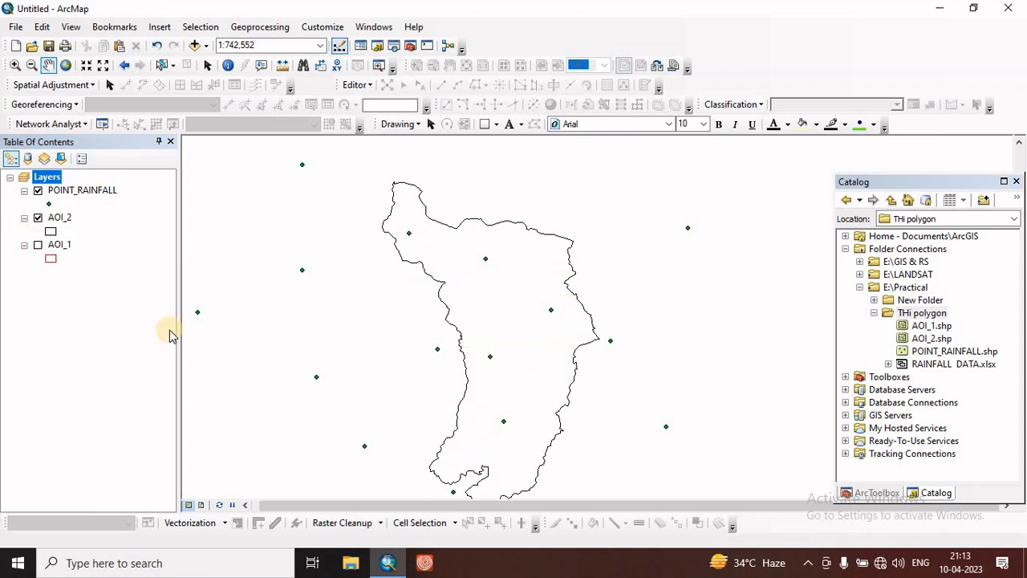
# - Open the Create Thiessen Polygons tool from the Proximity toolset of the Analysis Tools
pyautogui.scroll(-1, 504, 337)
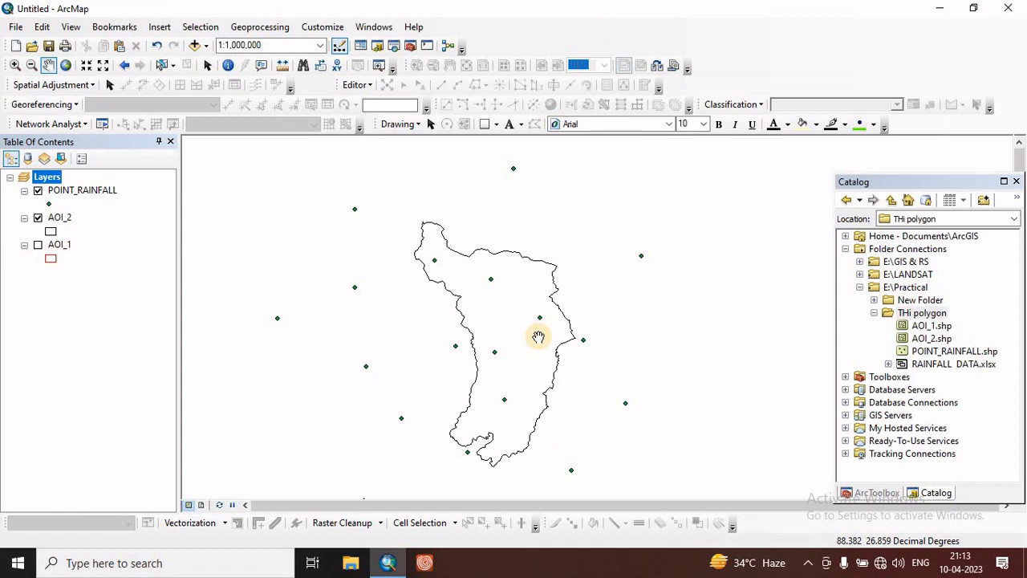
pyautogui.click(878, 494)
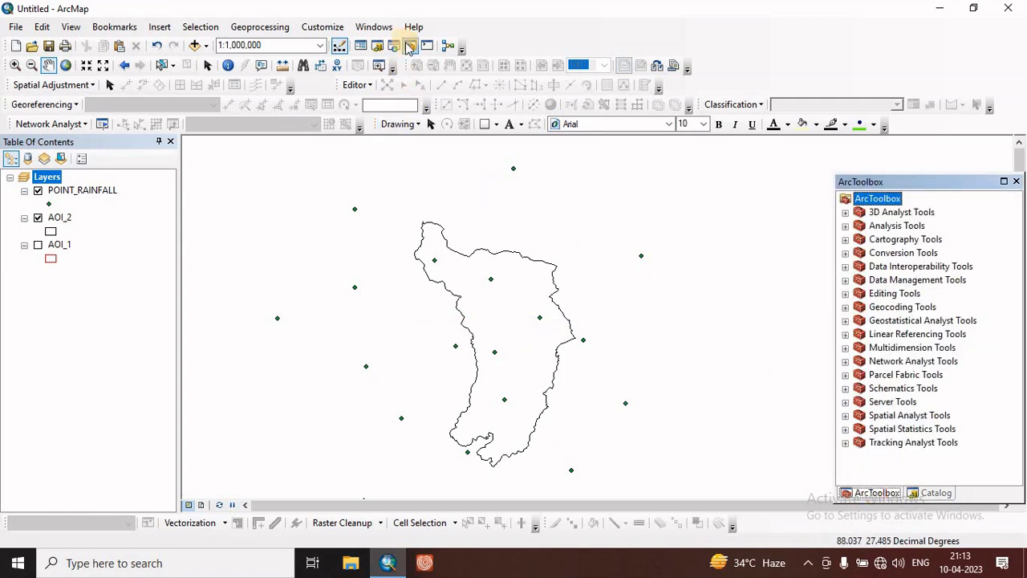
pyautogui.doubleClick(891, 228)
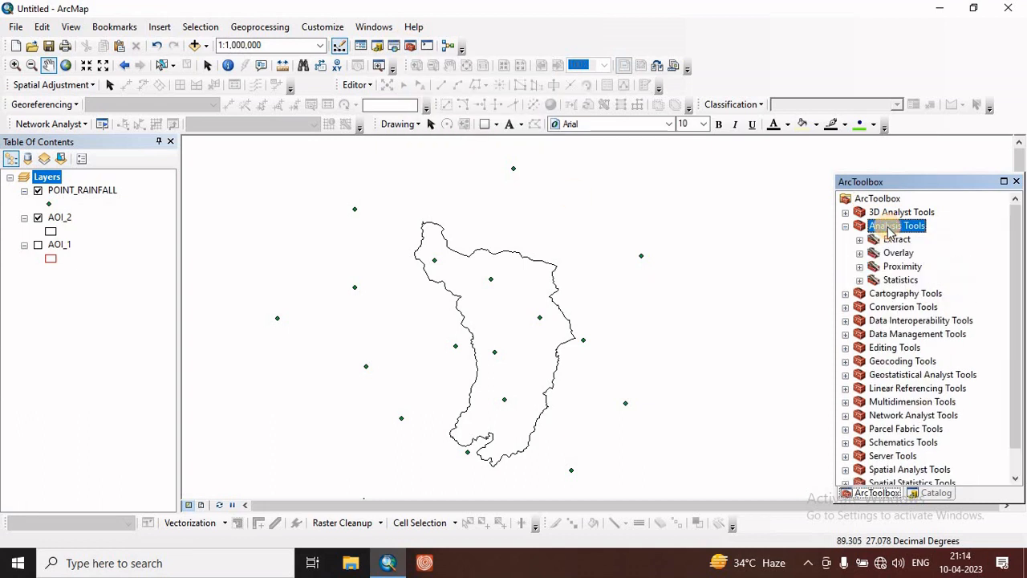
pyautogui.doubleClick(899, 268)
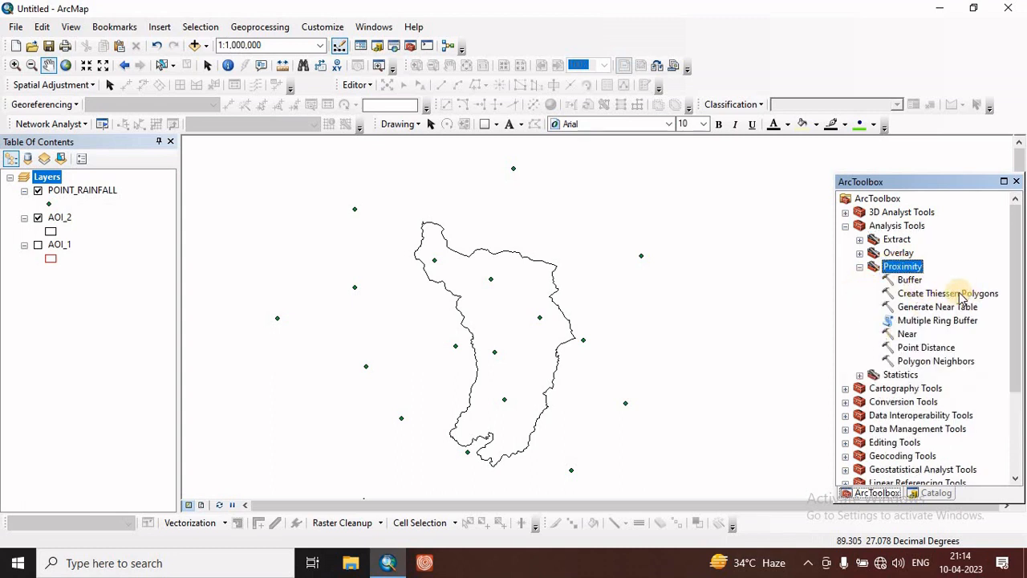
pyautogui.click(397, 48)
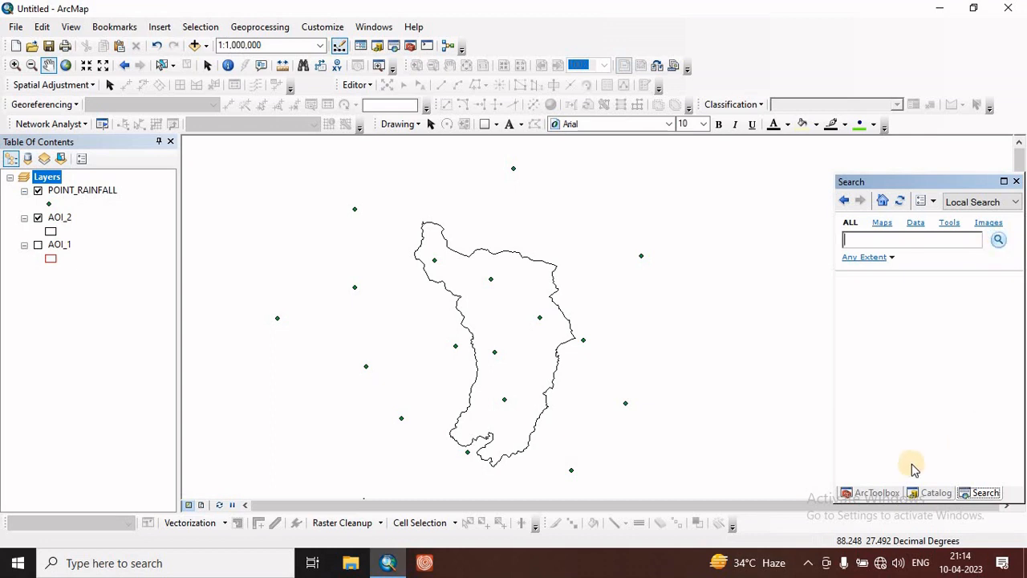
pyautogui.click(873, 492)
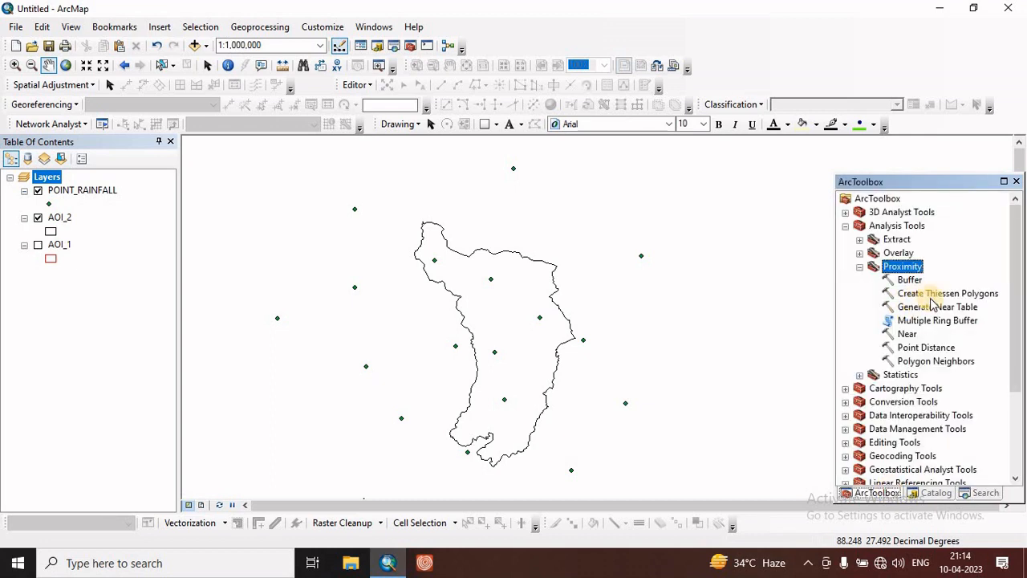
pyautogui.click(923, 294)
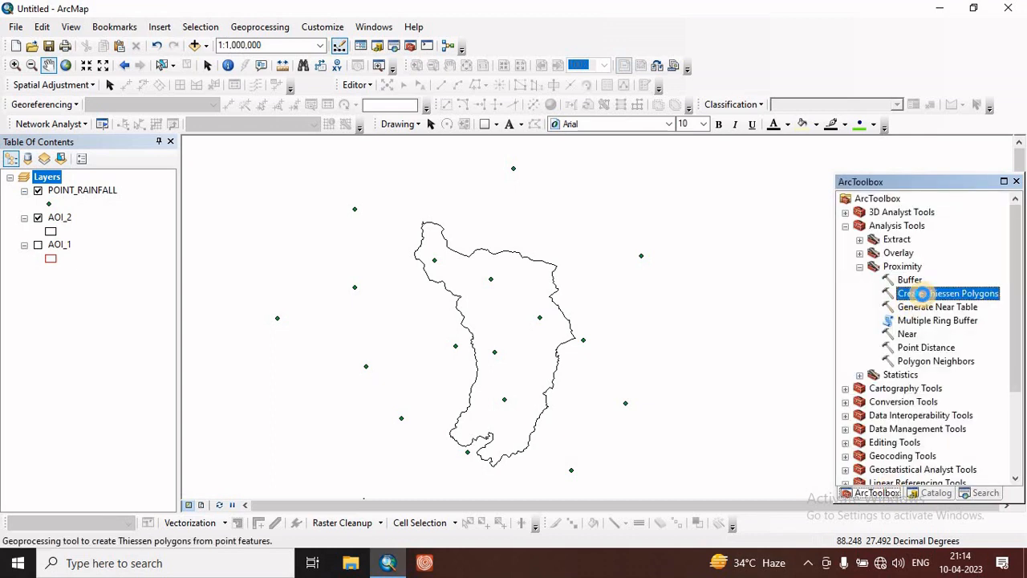
pyautogui.doubleClick(923, 294)
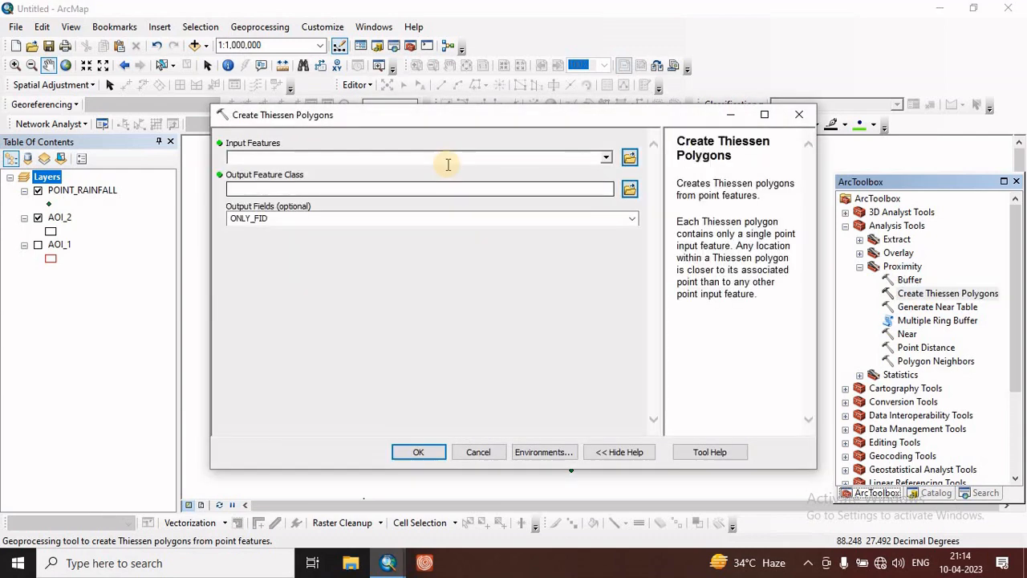
# - Set POINT_RAINFALL as the input features for the Thiessen polygons and the output fields to ALL
pyautogui.moveTo(523, 115); pyautogui.dragTo(634, 164)
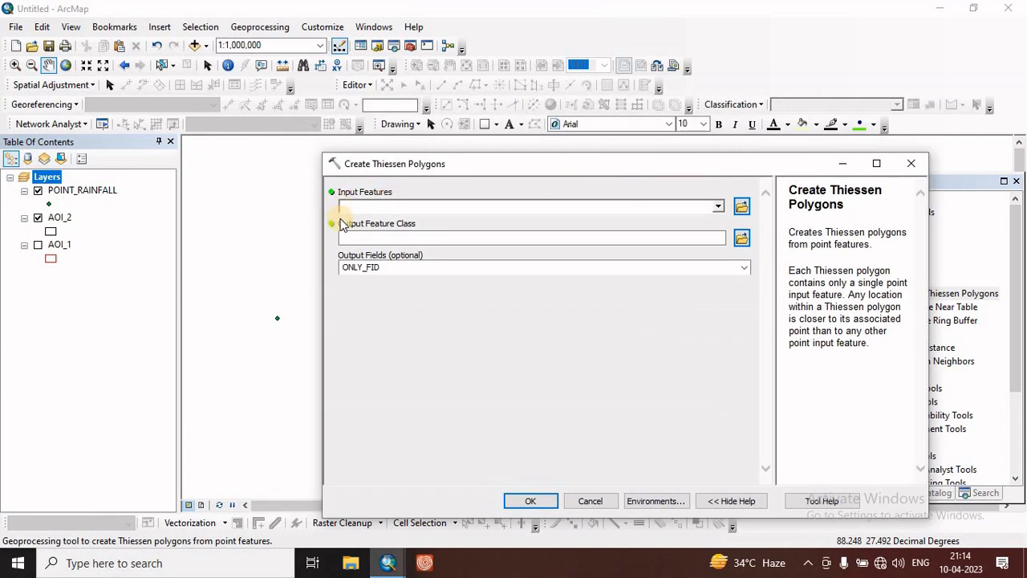
pyautogui.click(719, 207)
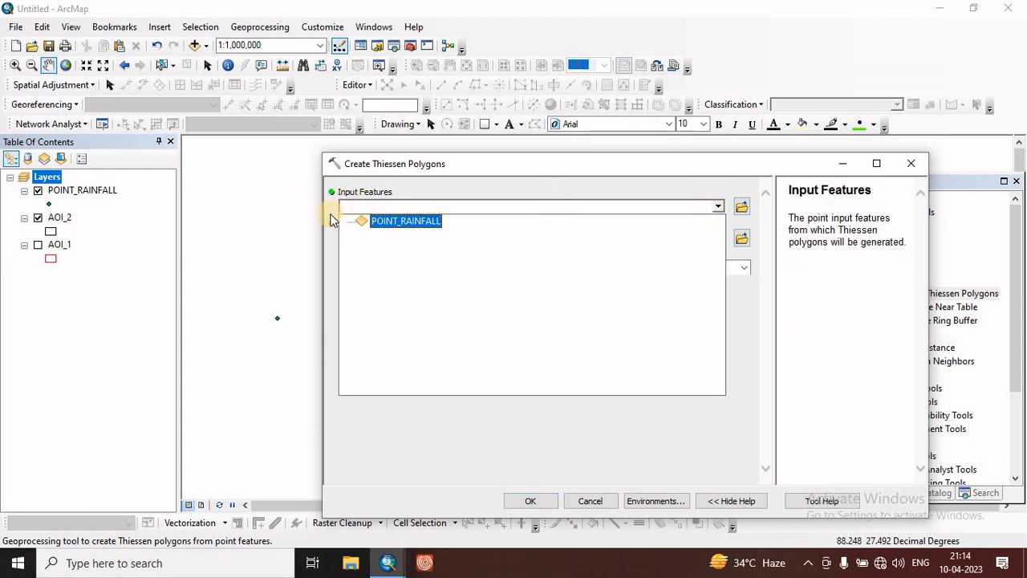
pyautogui.click(448, 229)
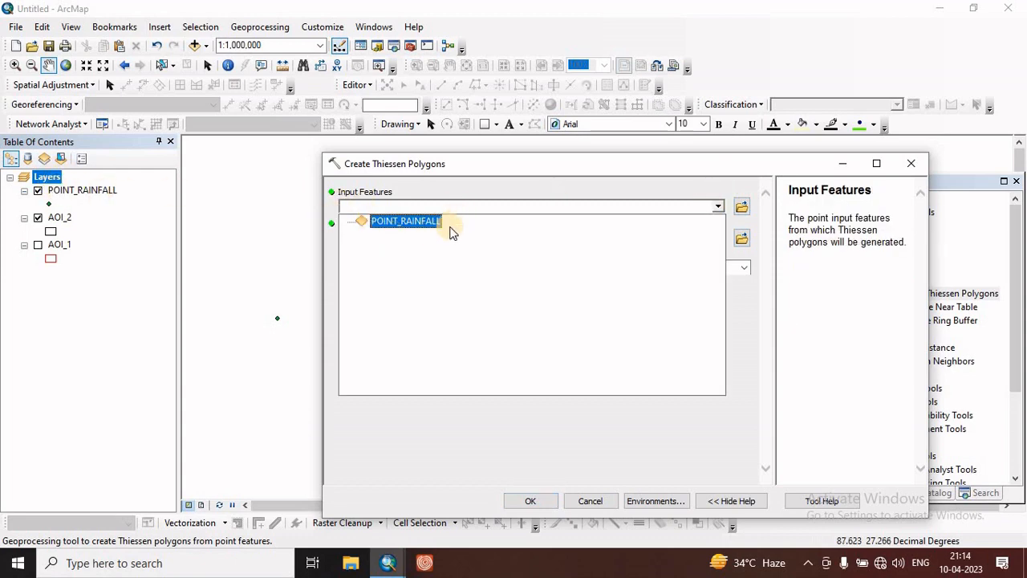
pyautogui.click(408, 226)
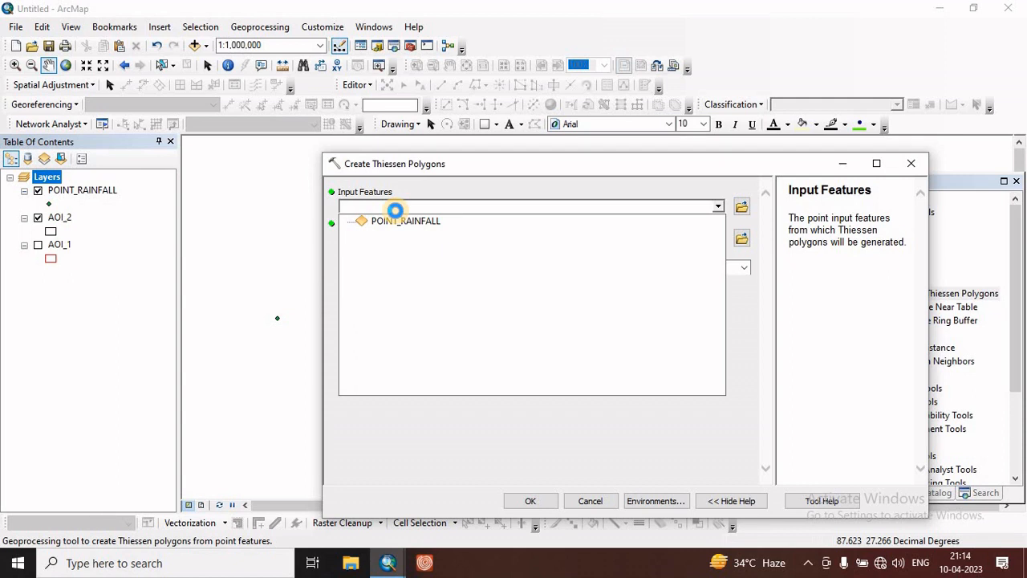
pyautogui.click(395, 210)
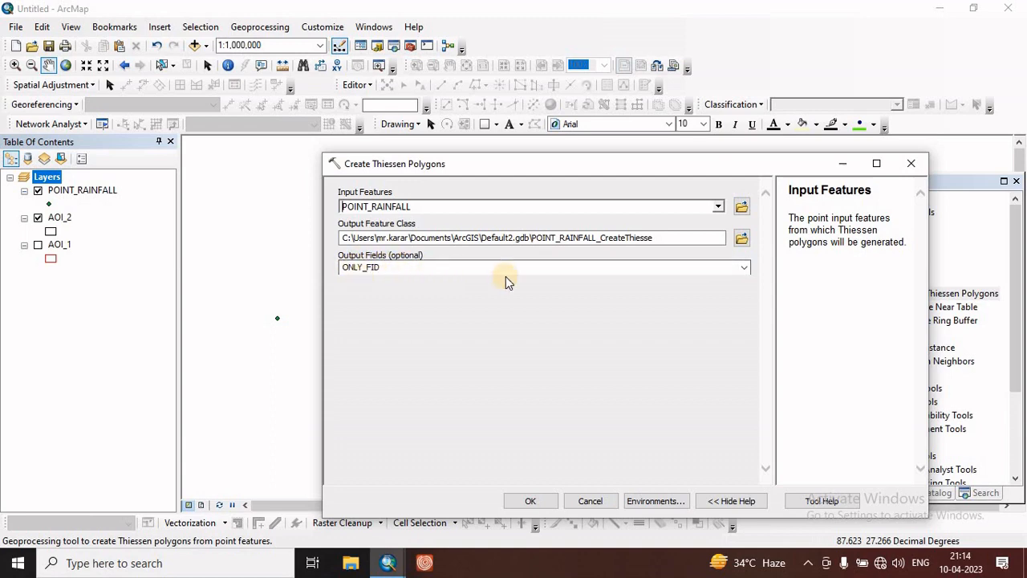
pyautogui.click(744, 268)
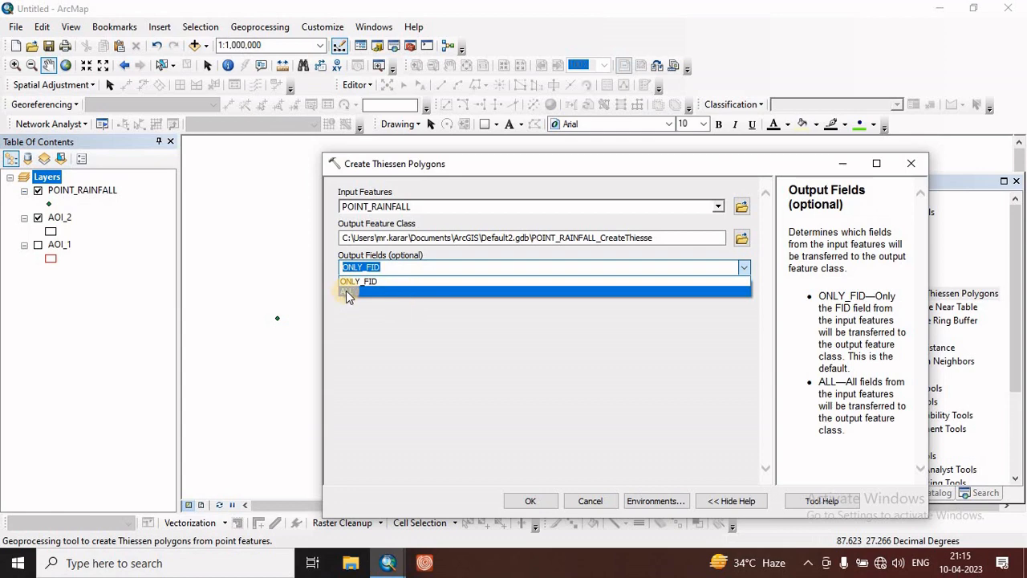
pyautogui.click(346, 291)
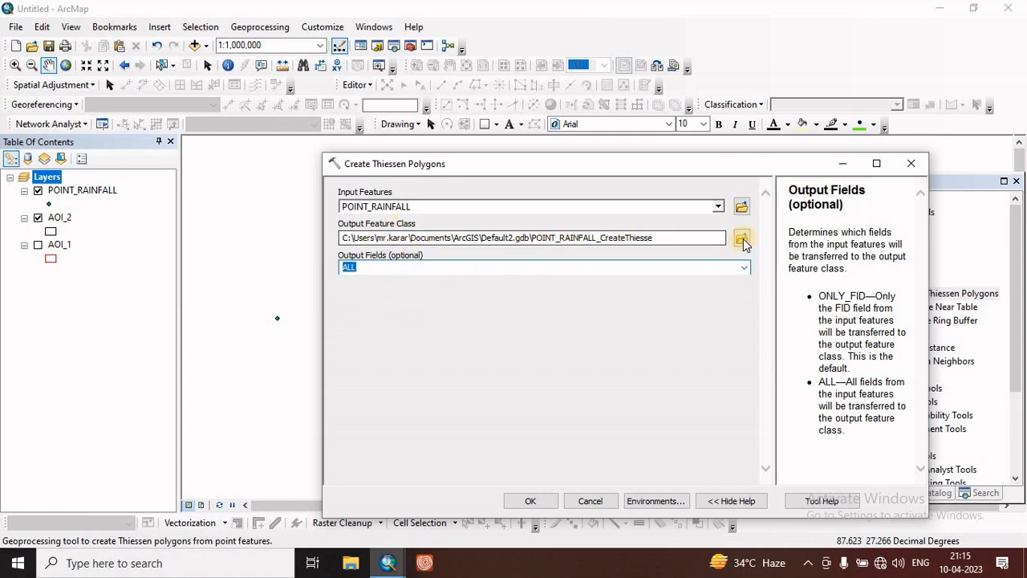
# - Set the output feature class to THIPOLY in the THi polygon folder under E:\Practical
pyautogui.click(742, 241)
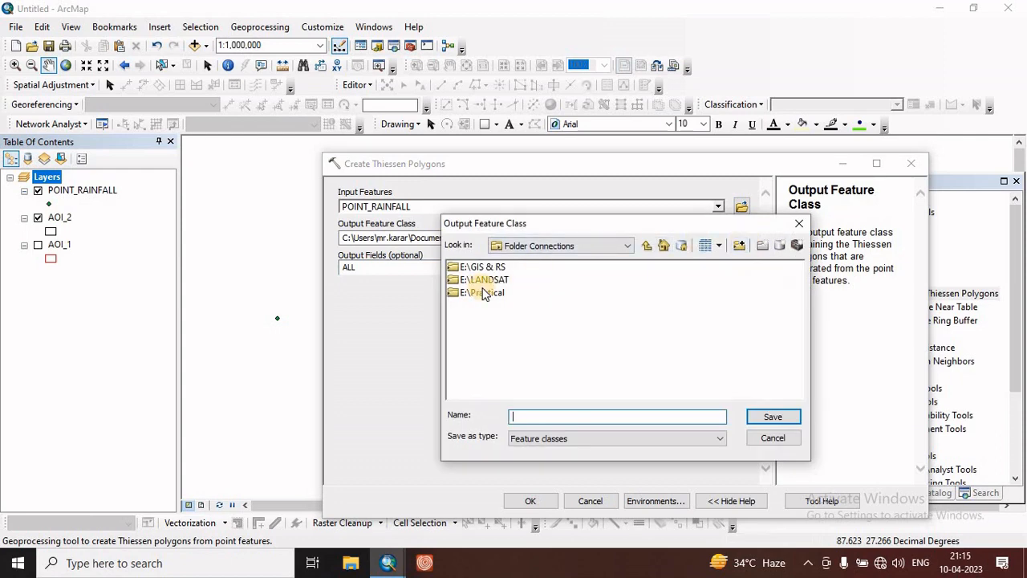
pyautogui.doubleClick(484, 293)
pyautogui.doubleClick(487, 281)
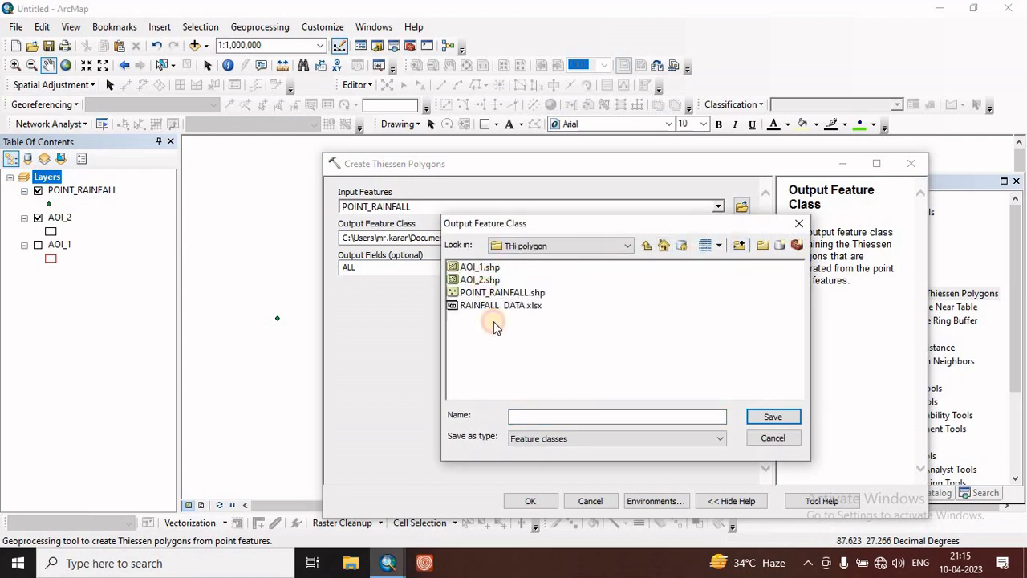
pyautogui.click(559, 416)
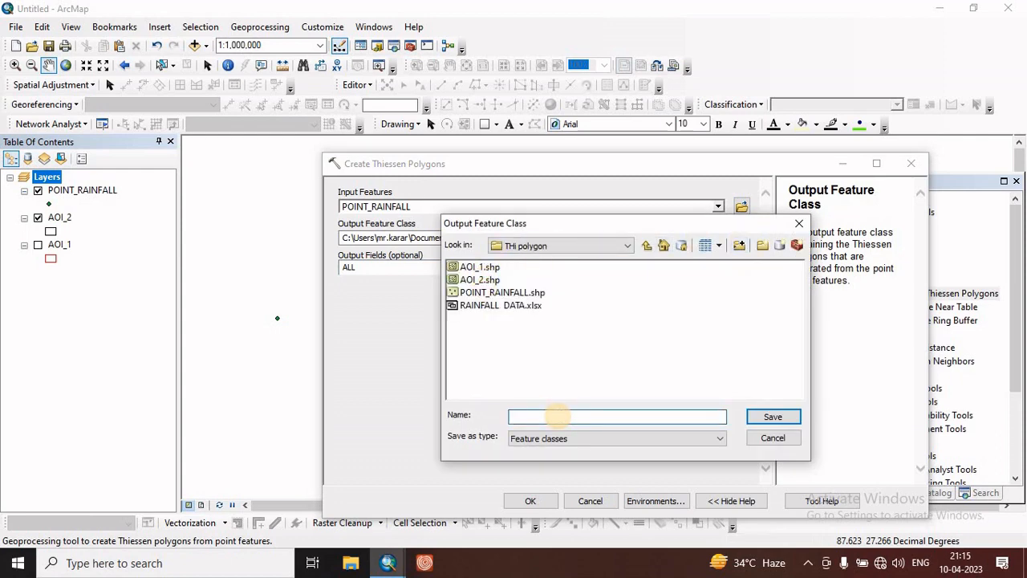
pyautogui.write('TPOLY')
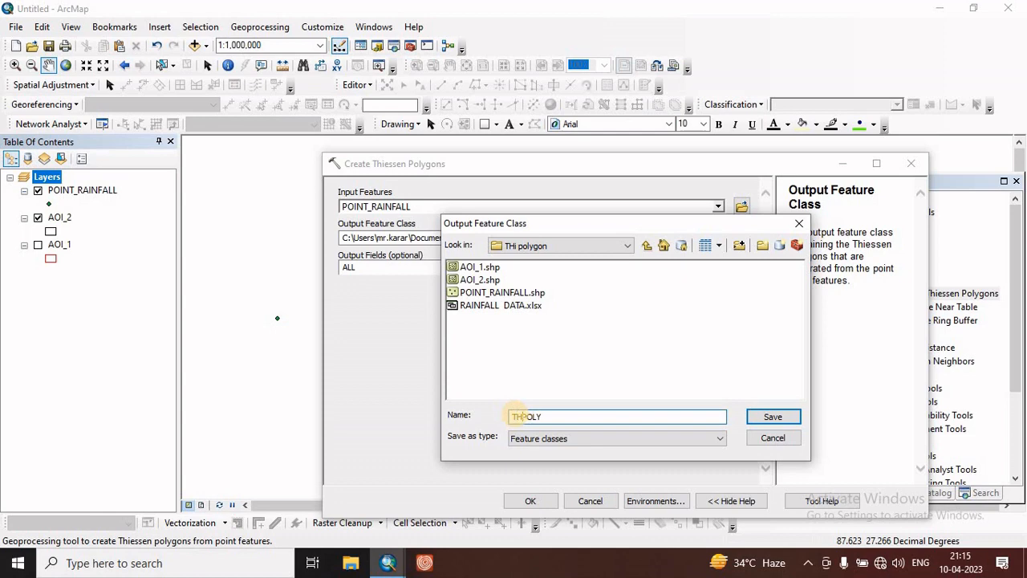
pyautogui.click(769, 417)
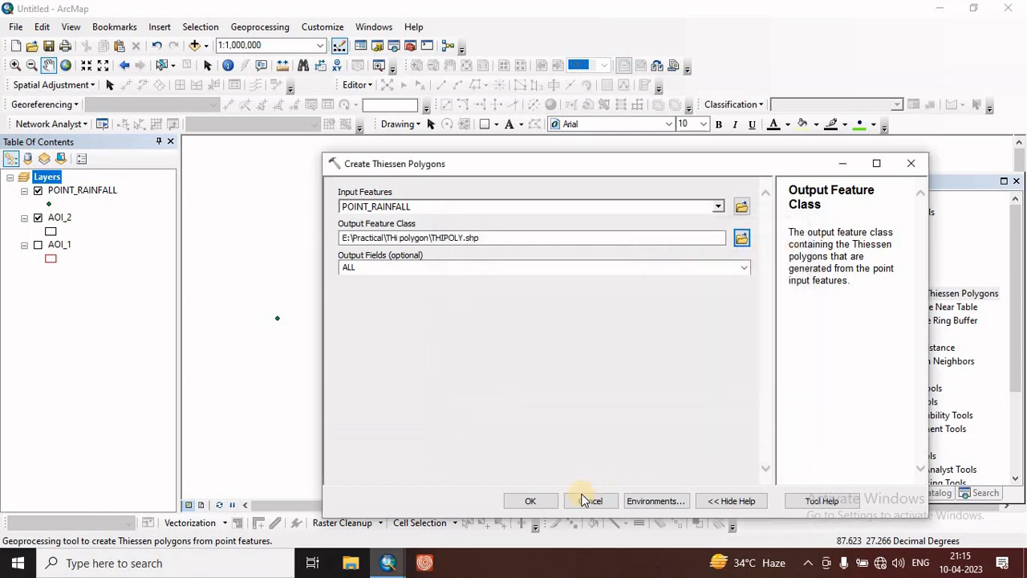
# - Set the environment's processing extent to Same as layer AOI_2 and run the Thiessen polygon creation
pyautogui.click(649, 500)
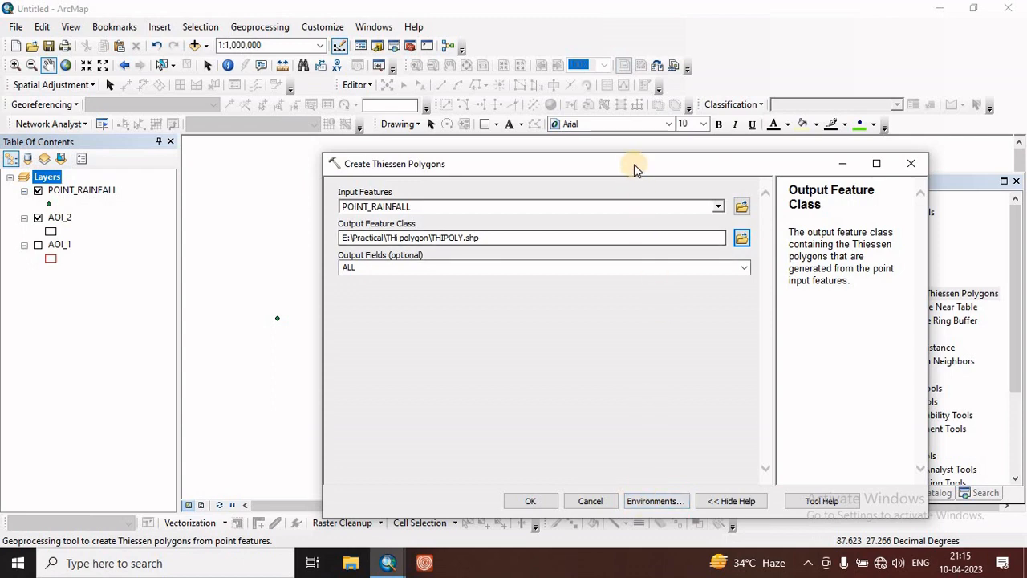
pyautogui.moveTo(635, 167); pyautogui.dragTo(636, 93)
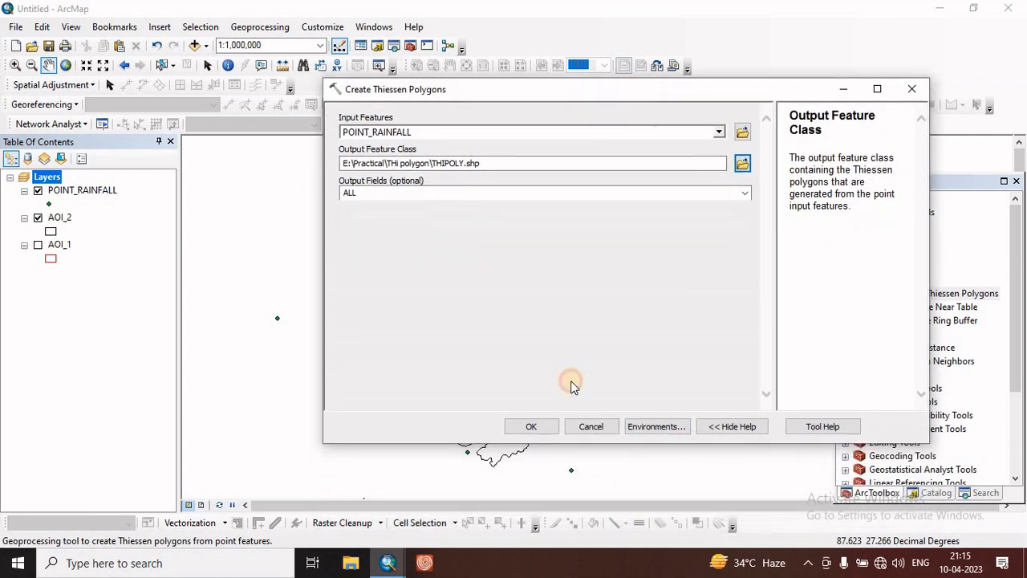
pyautogui.click(656, 427)
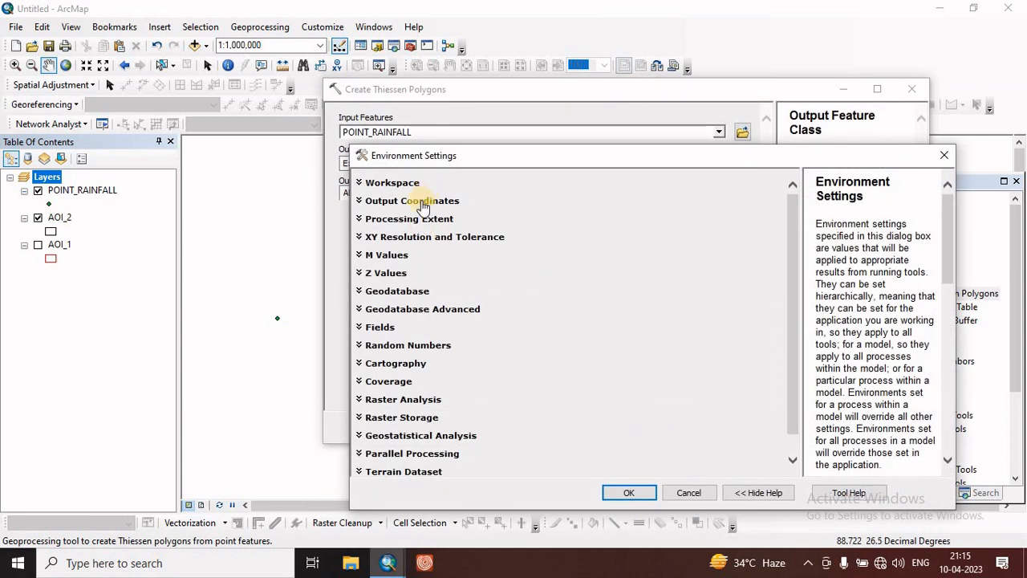
pyautogui.click(418, 222)
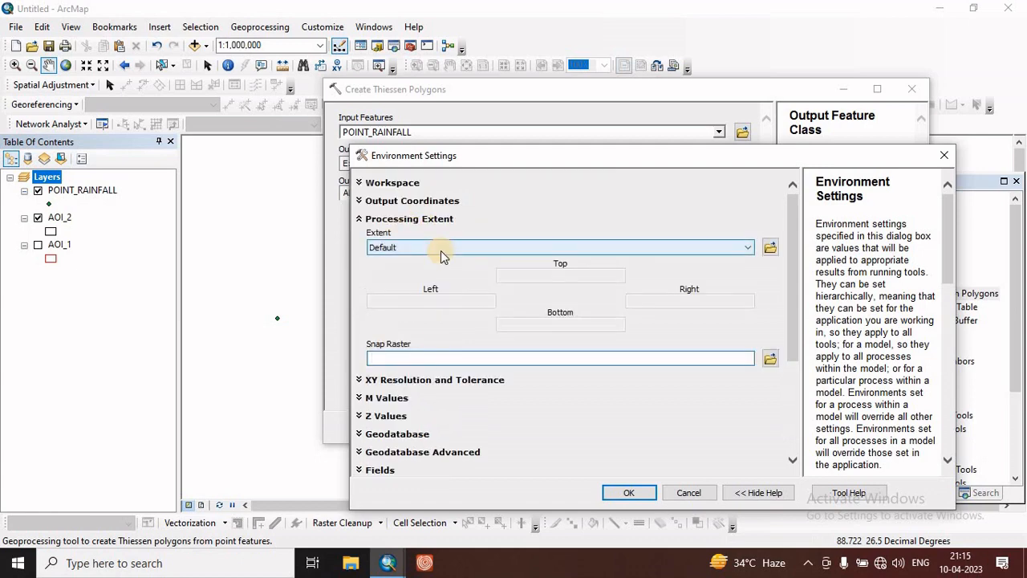
pyautogui.click(441, 250)
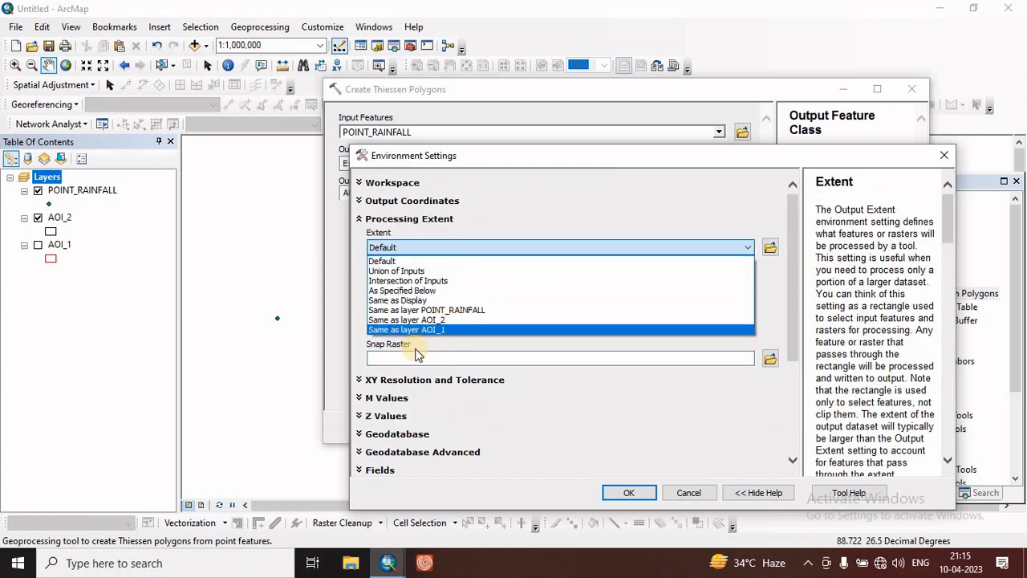
pyautogui.click(548, 86)
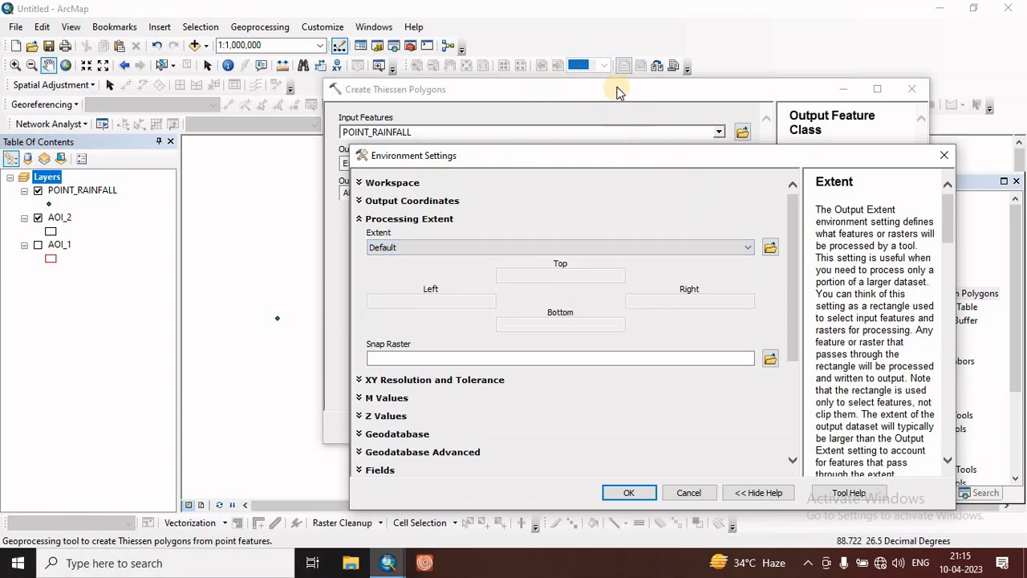
pyautogui.moveTo(740, 158); pyautogui.dragTo(694, 114)
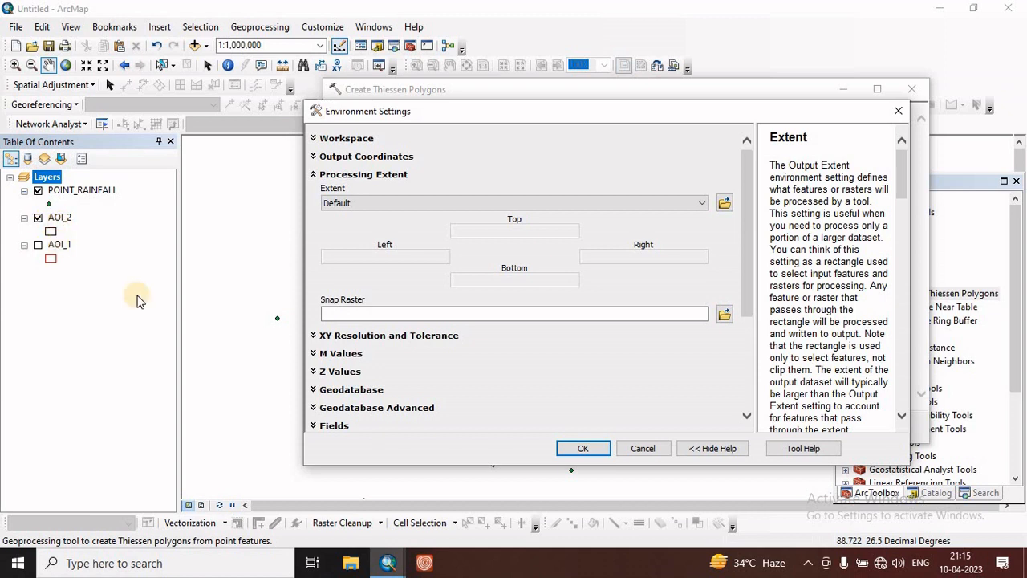
pyautogui.click(374, 202)
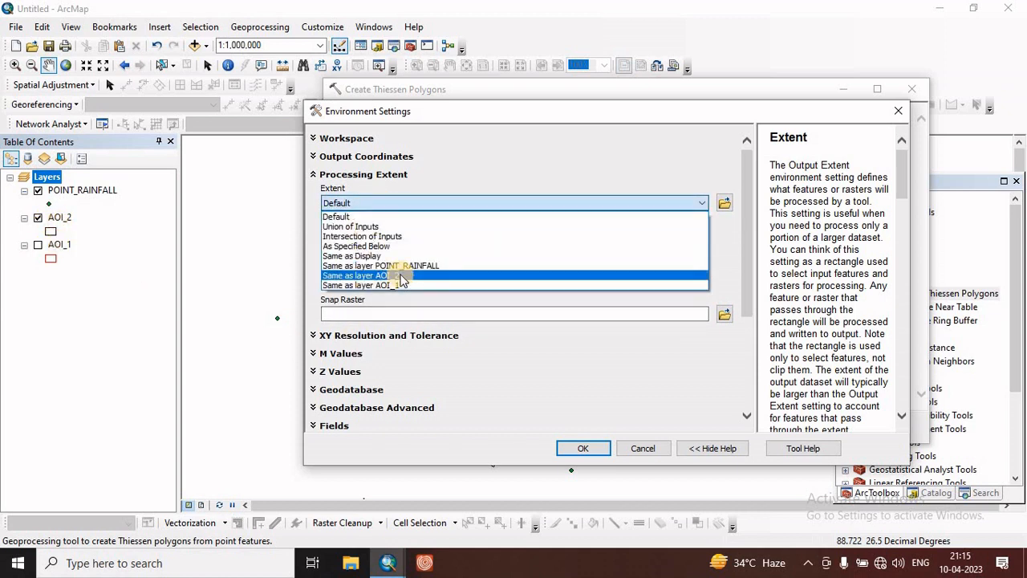
pyautogui.click(389, 277)
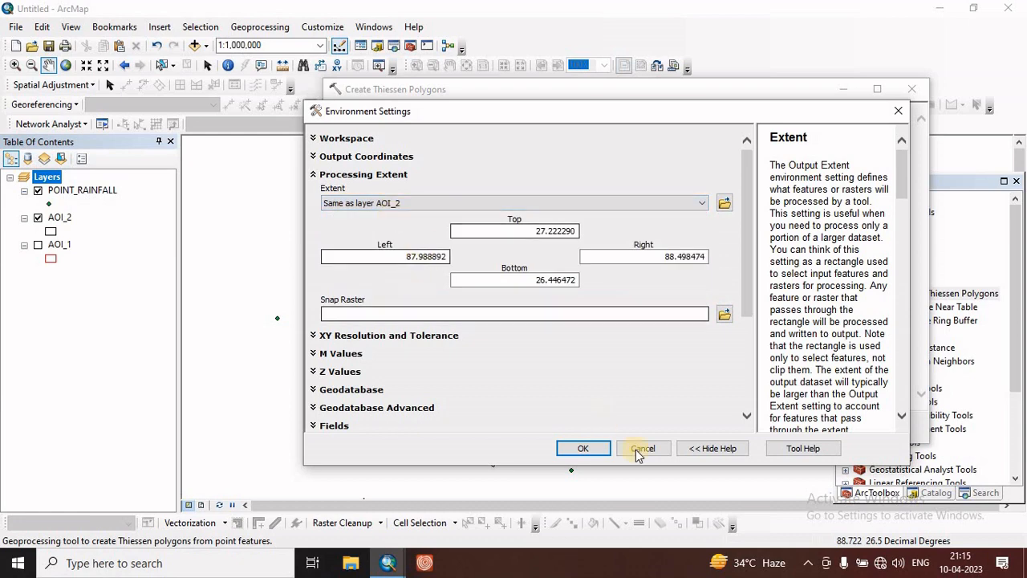
pyautogui.click(581, 447)
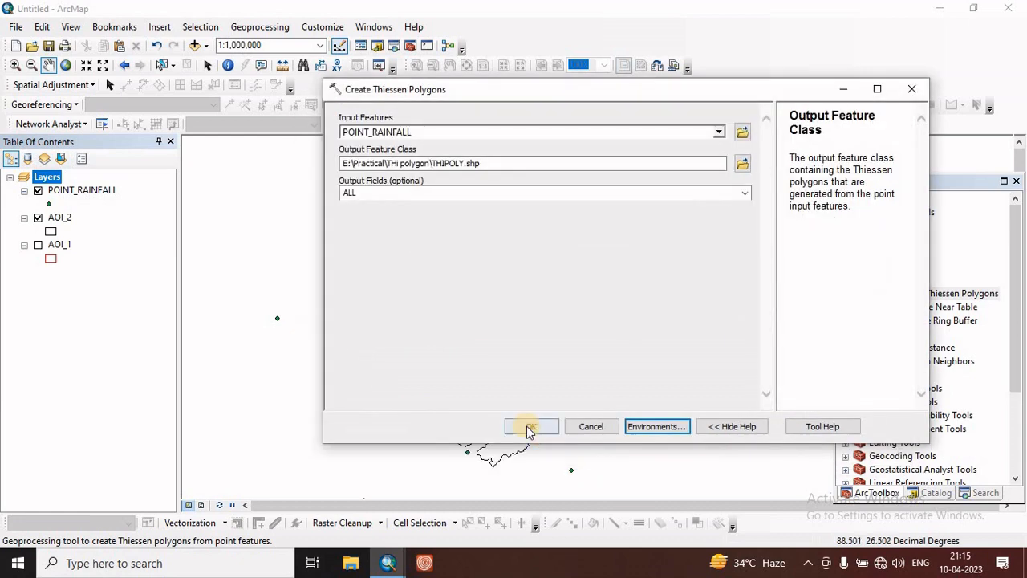
pyautogui.click(529, 427)
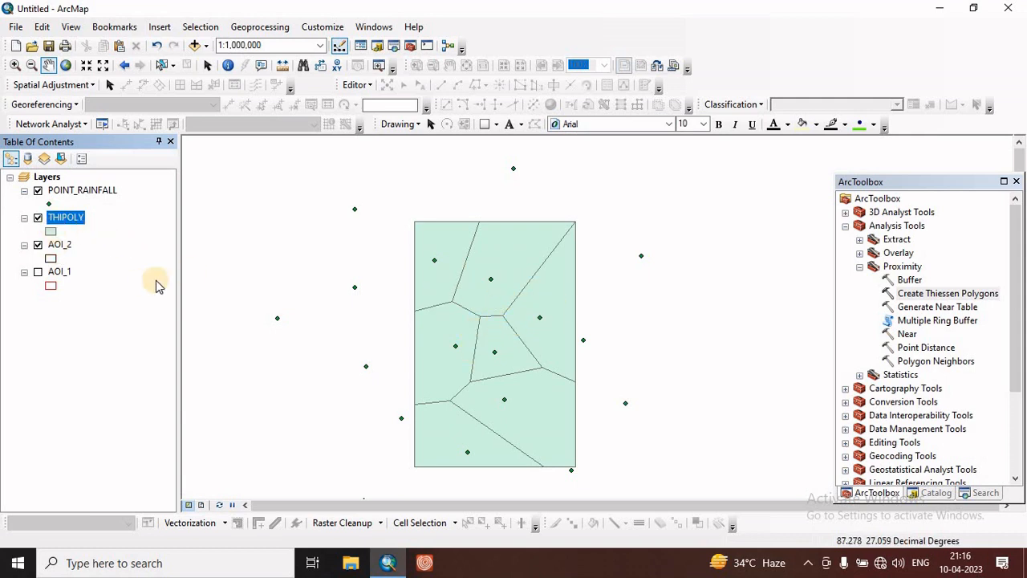
# - Compare the map with THIPOLY hidden and shown, and apply the Hollow fill symbol to that layer
pyautogui.click(36, 218)
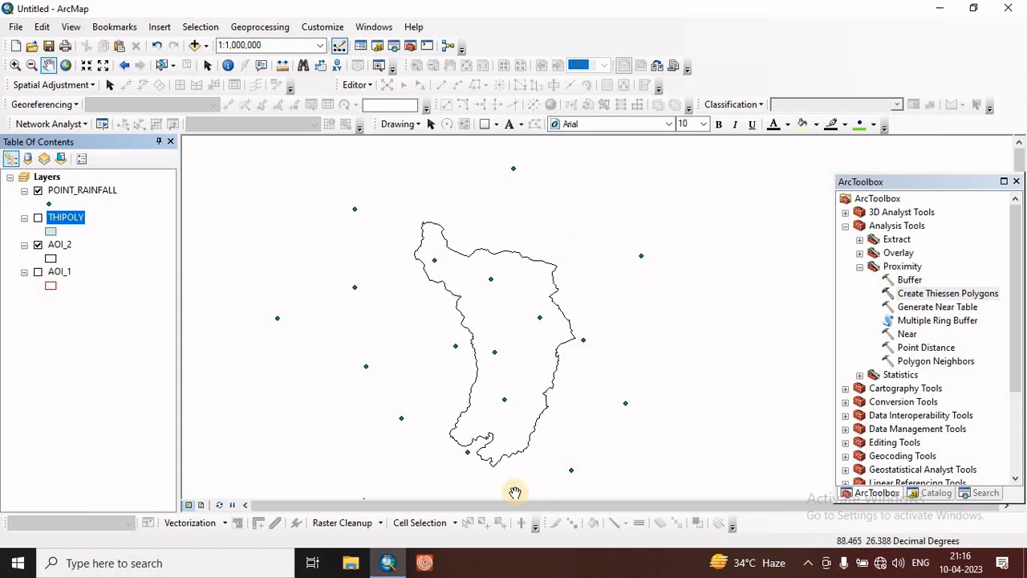
pyautogui.click(37, 218)
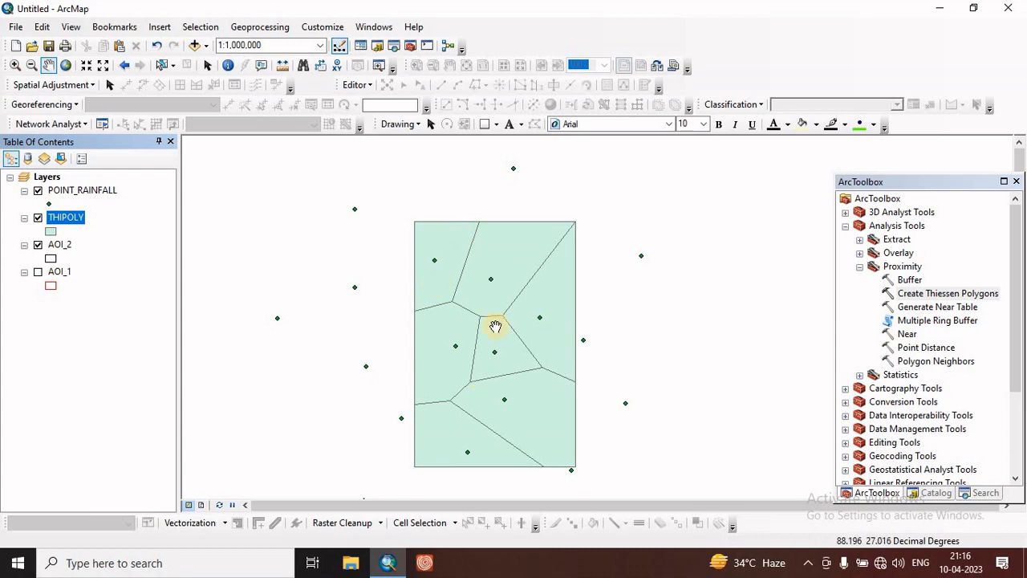
pyautogui.click(50, 231)
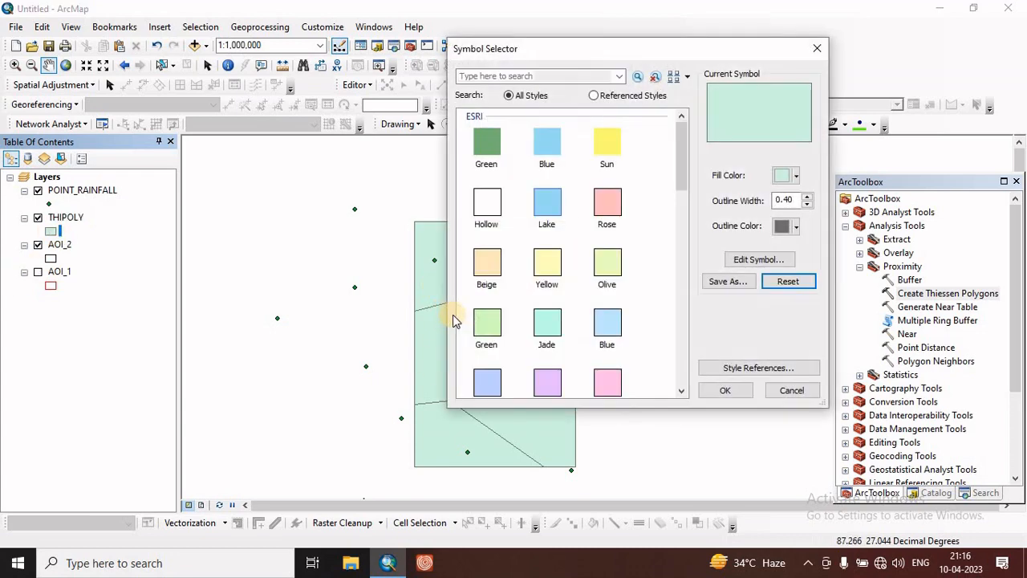
pyautogui.click(488, 205)
pyautogui.click(737, 390)
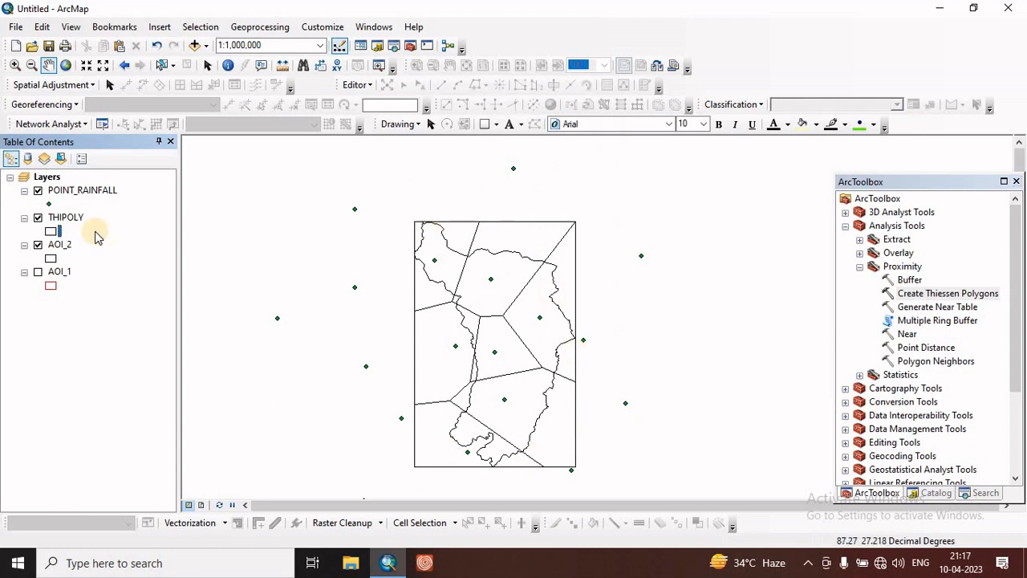
# - Hide the POINT_RAINFALL layer and set up a Clip with THIPOLY as input features and AOI_2 as clip features
pyautogui.click(38, 191)
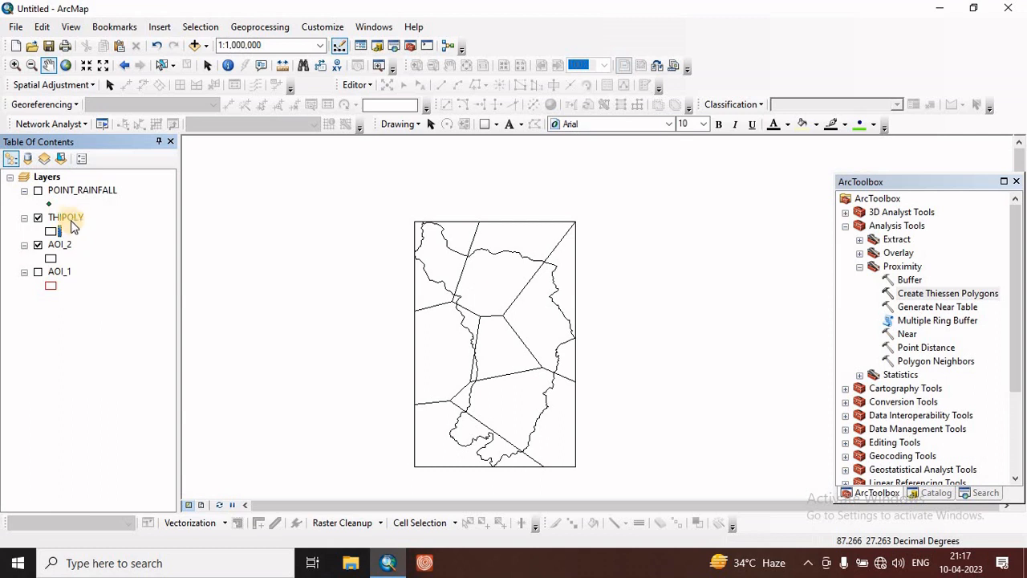
pyautogui.click(274, 29)
pyautogui.click(271, 61)
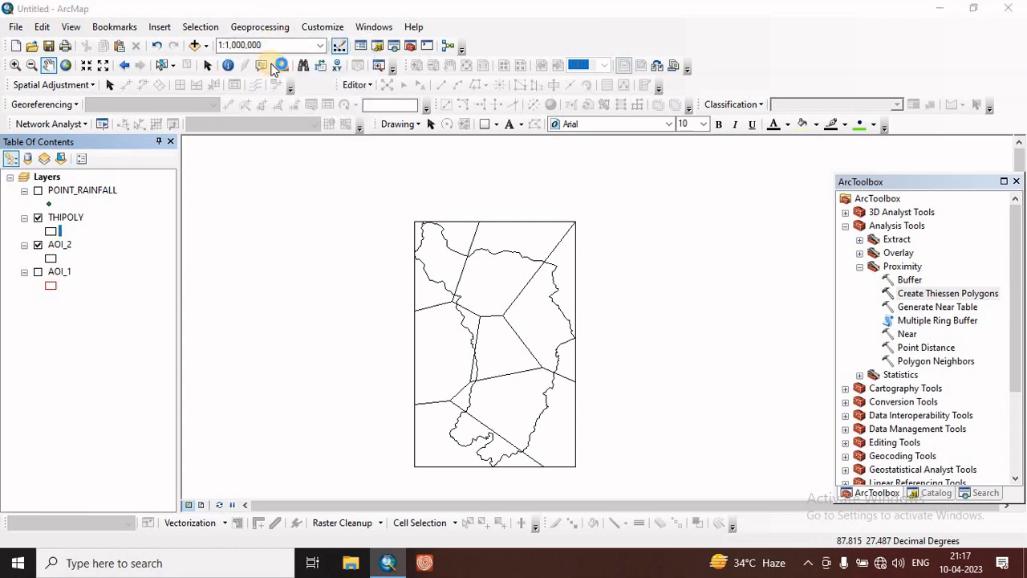
pyautogui.click(606, 158)
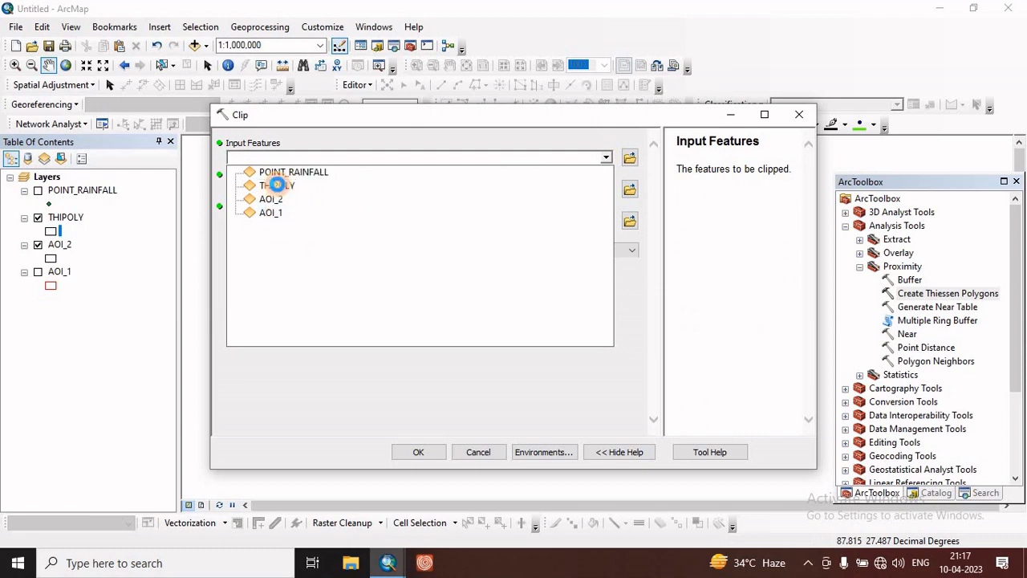
pyautogui.click(277, 186)
pyautogui.click(606, 189)
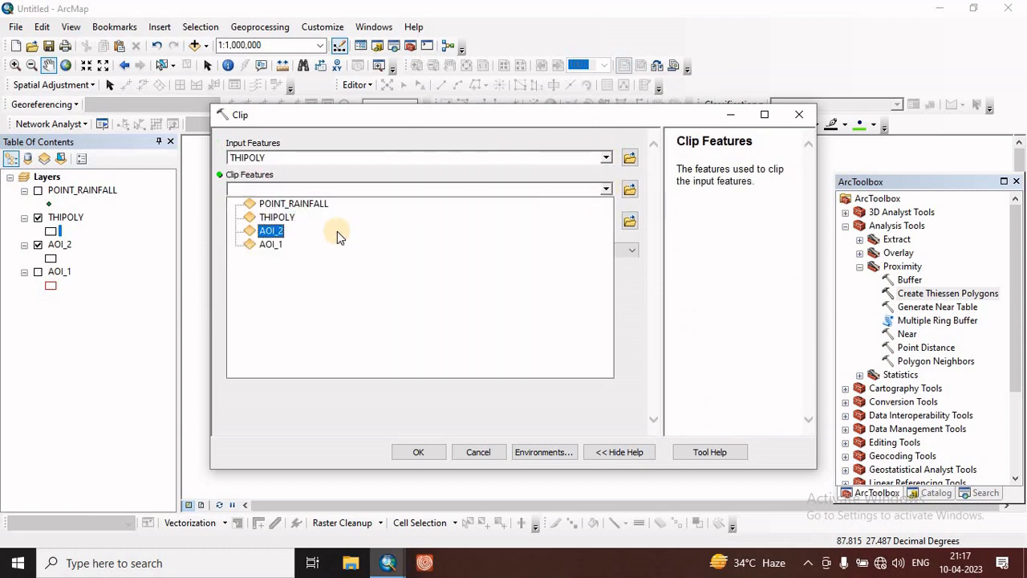
pyautogui.click(277, 232)
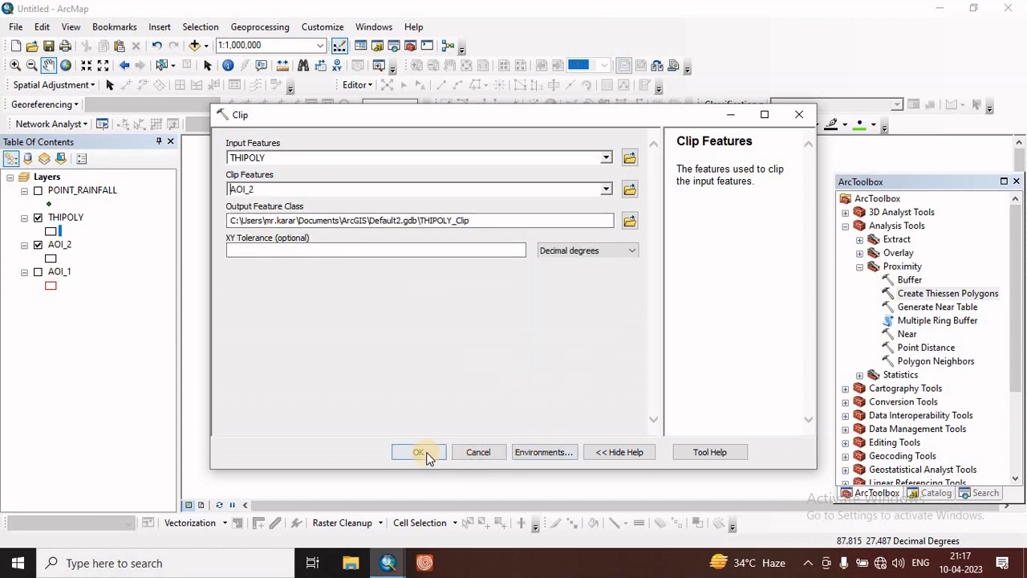
# - Set the clip output to THIPOLY_D in the THi polygon folder and run the Clip
pyautogui.click(635, 221)
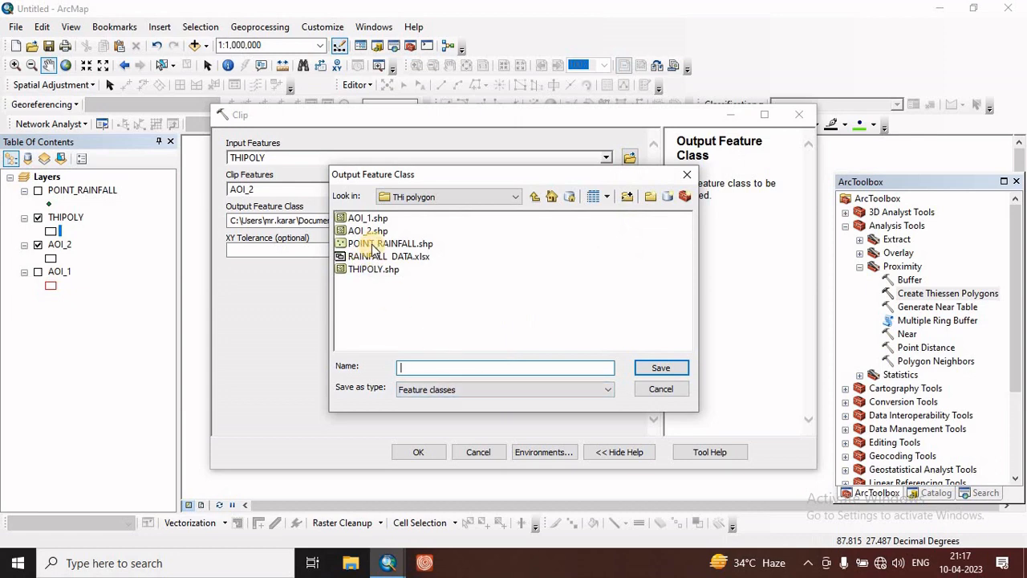
pyautogui.click(373, 271)
pyautogui.click(468, 367)
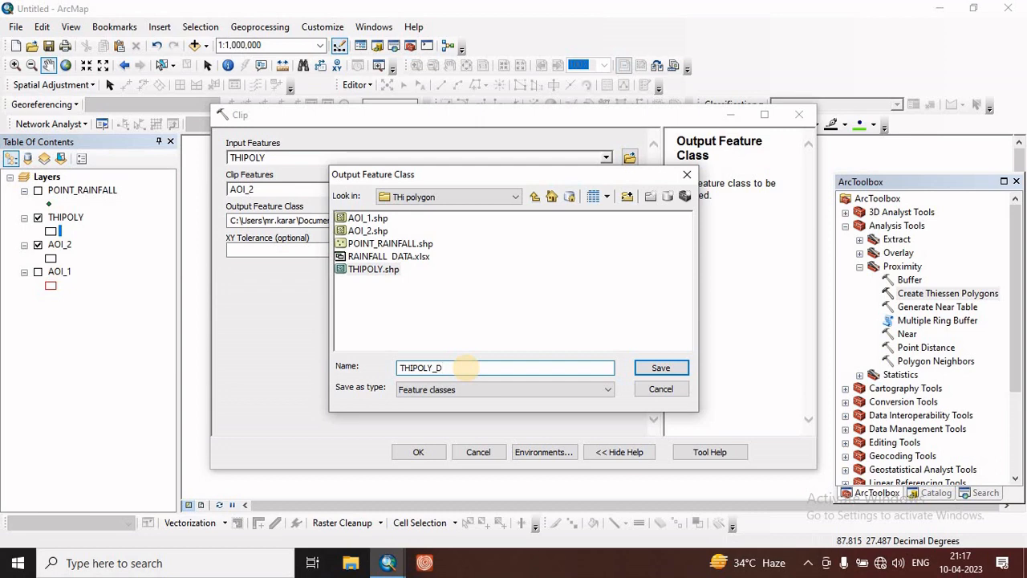
pyautogui.click(663, 369)
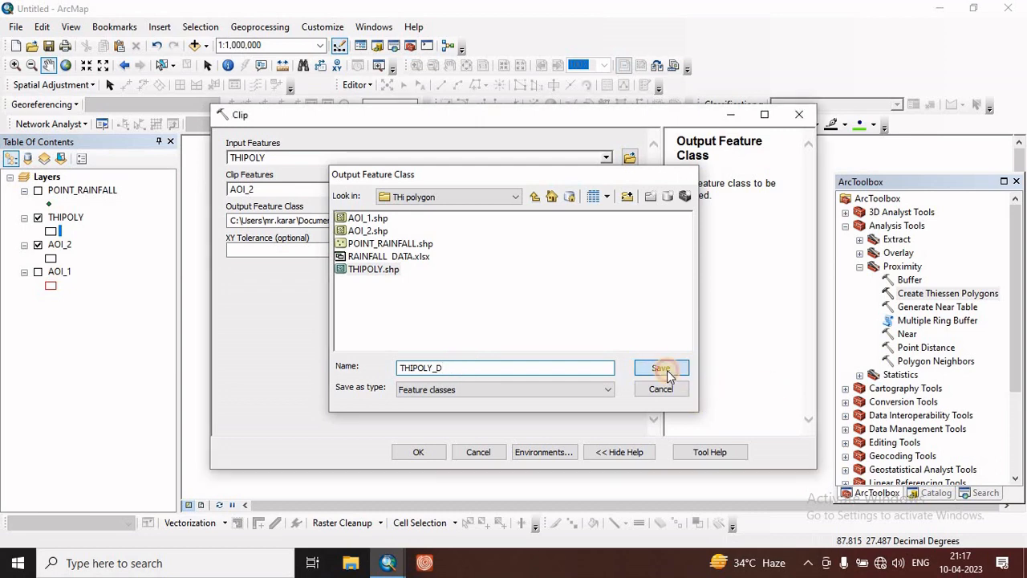
pyautogui.click(416, 455)
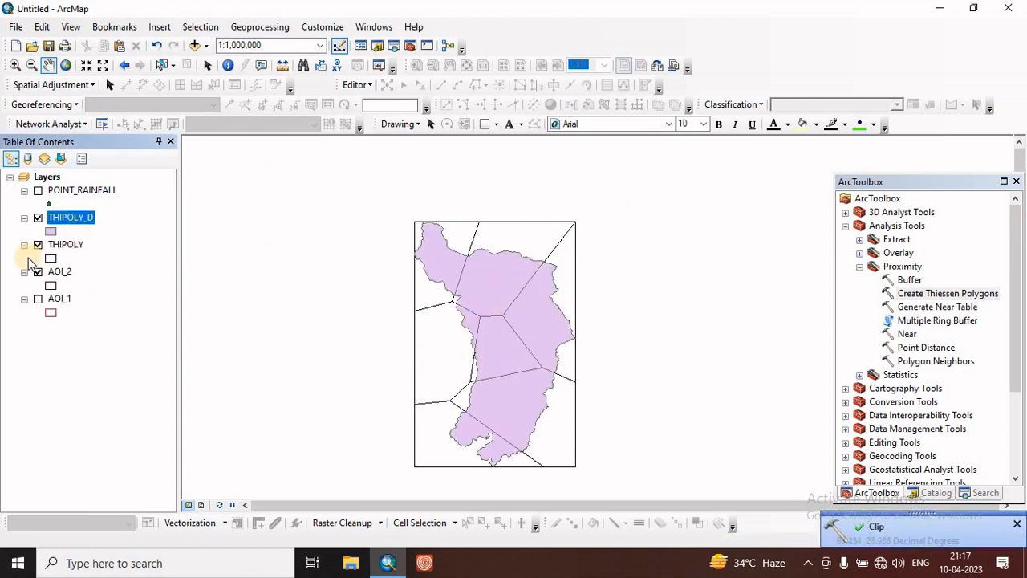
# - Remove the THIPOLY layer from the map and apply the Hollow fill symbol to THIPOLY_D
pyautogui.click(64, 246)
pyautogui.rightClick(64, 245)
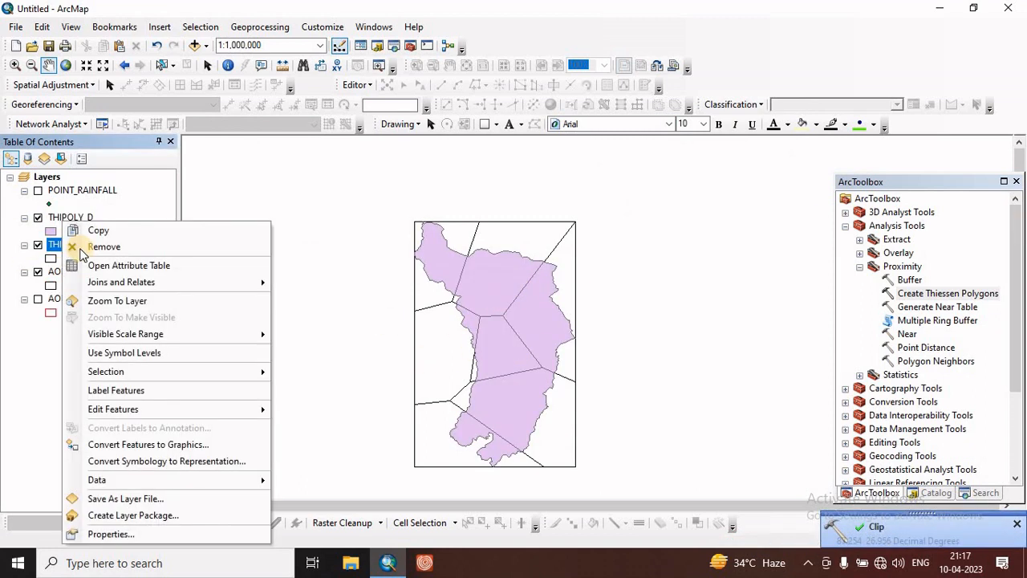
pyautogui.click(109, 248)
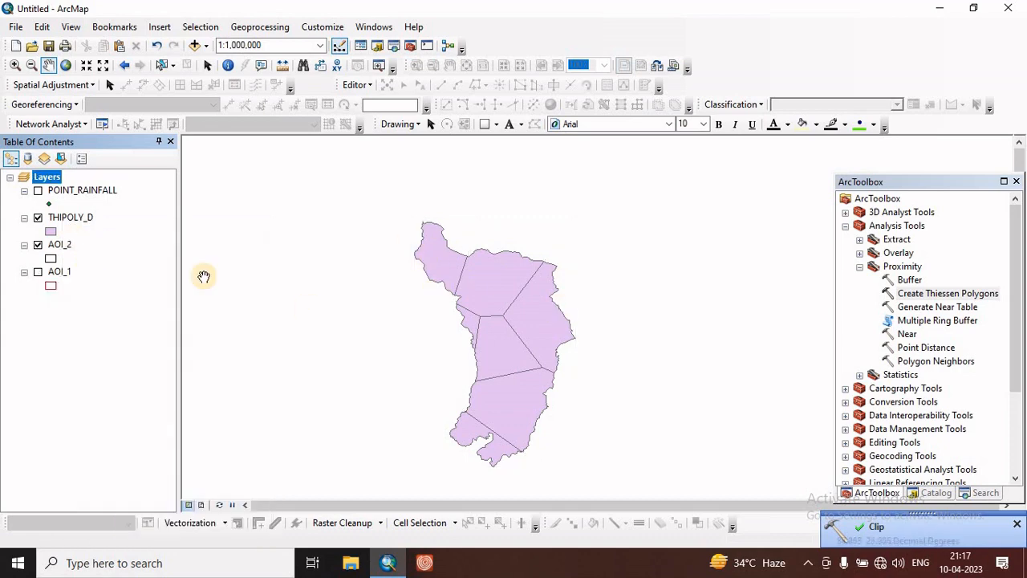
pyautogui.click(50, 233)
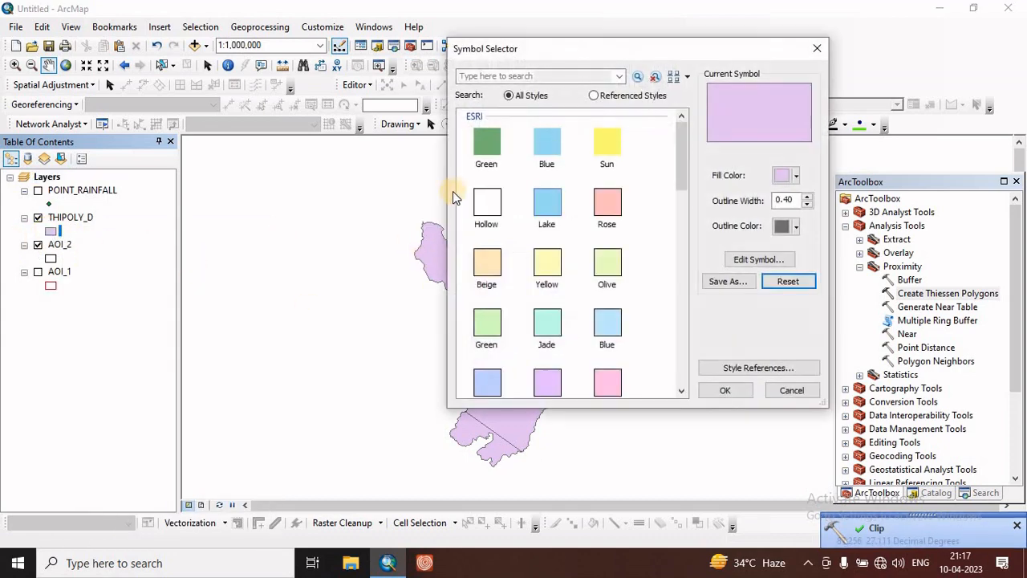
pyautogui.click(487, 205)
pyautogui.click(720, 391)
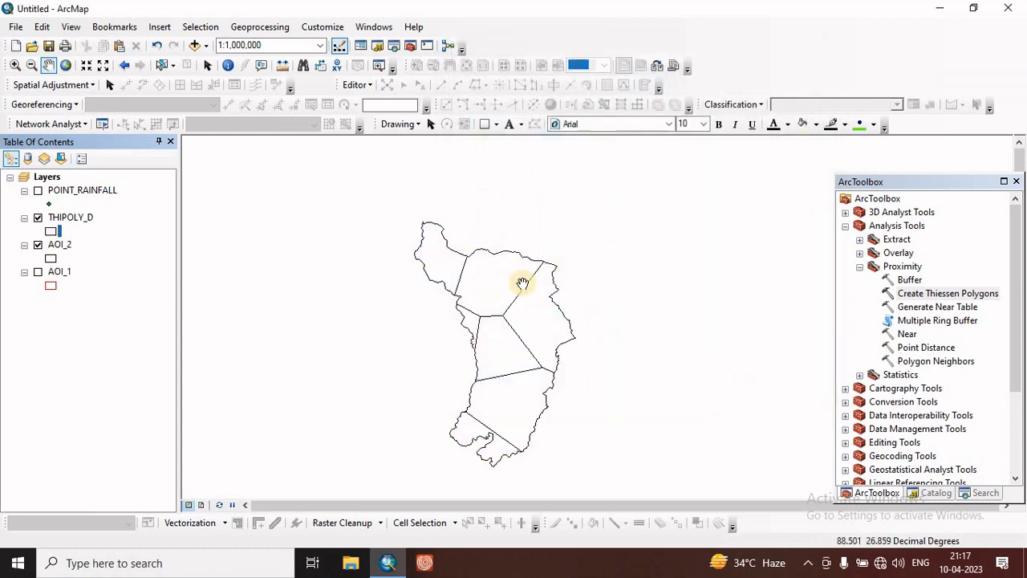
# - Examine the clipped polygons on the map and the station and rainfall records in the THIPOLY_D attribute table
pyautogui.scroll(-1, 522, 297)
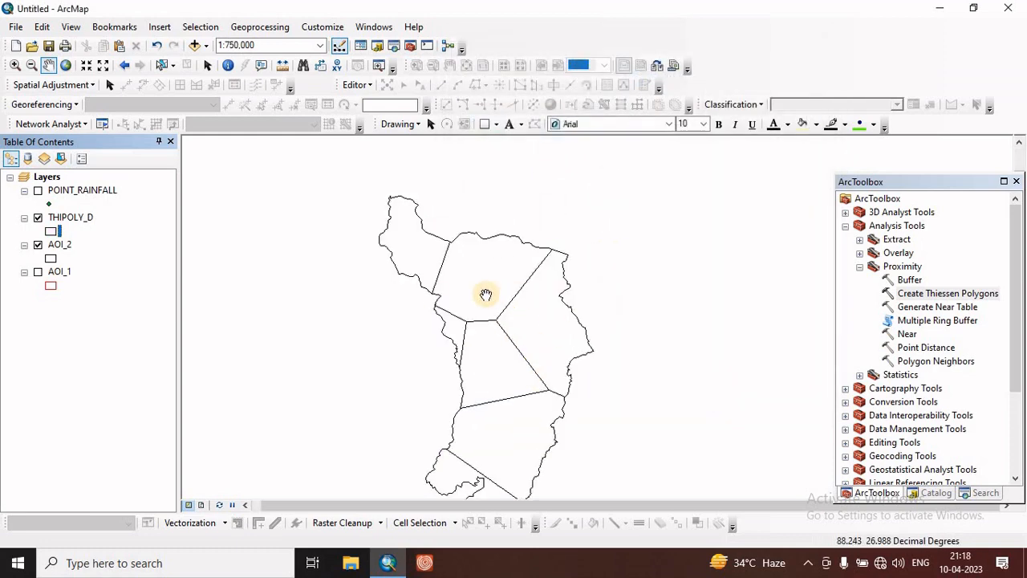
pyautogui.scroll(1, 499, 360)
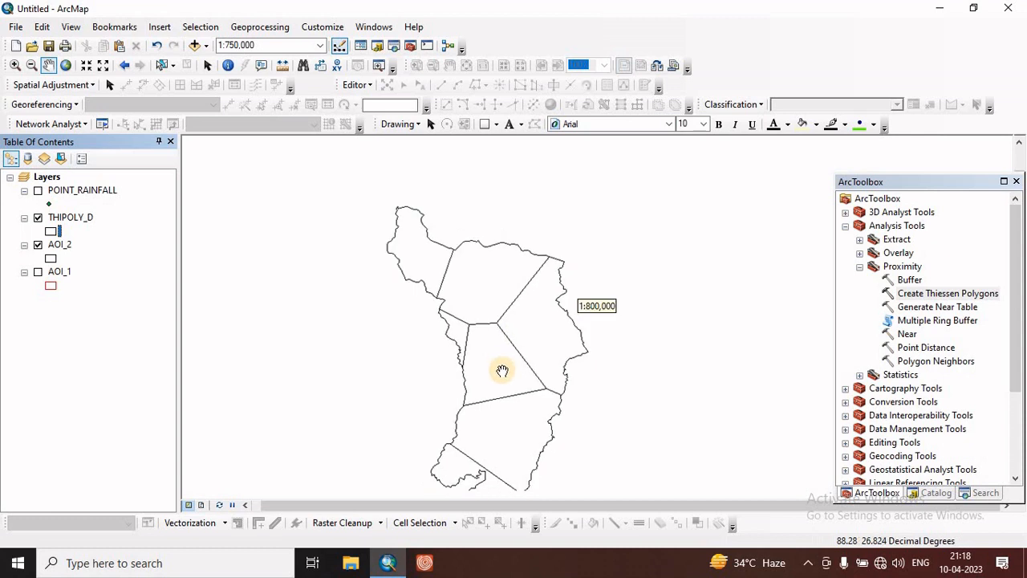
pyautogui.moveTo(500, 369); pyautogui.dragTo(477, 328)
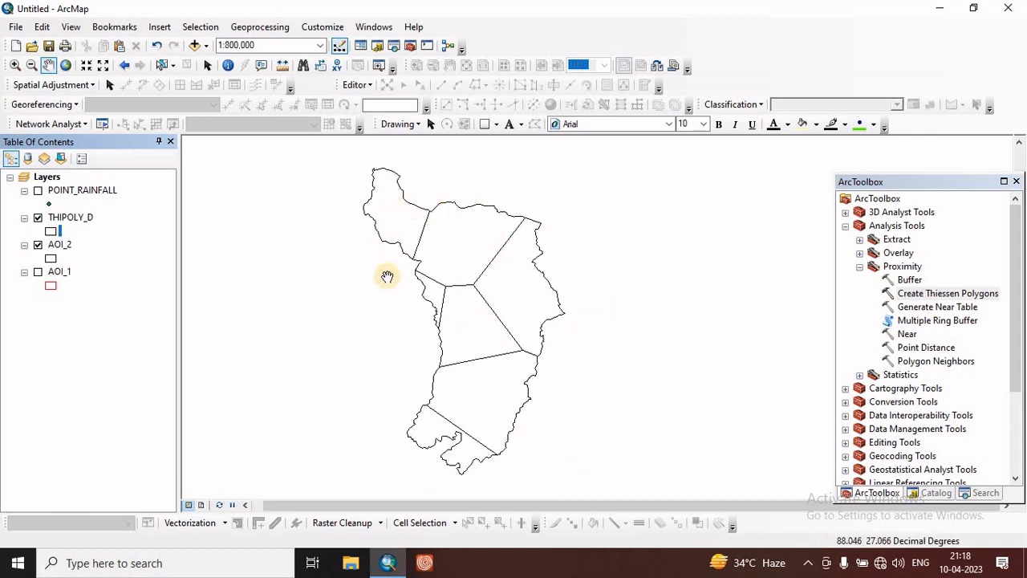
pyautogui.rightClick(78, 222)
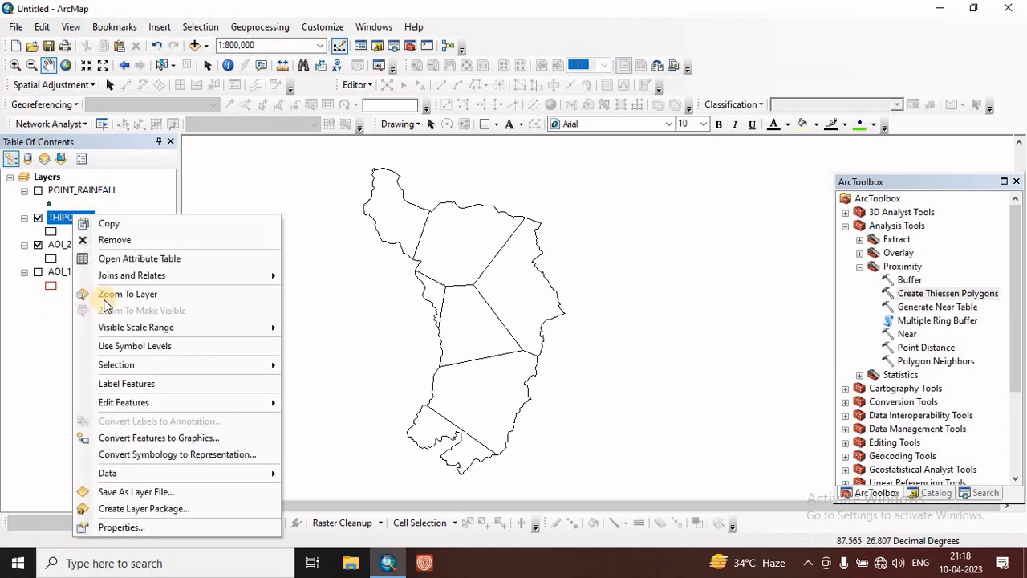
pyautogui.click(119, 259)
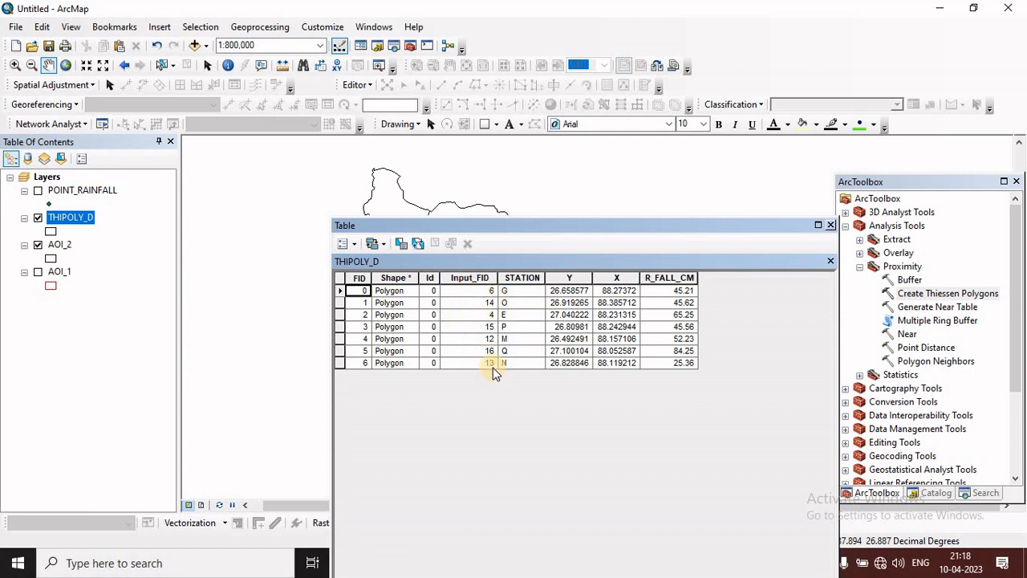
pyautogui.click(831, 226)
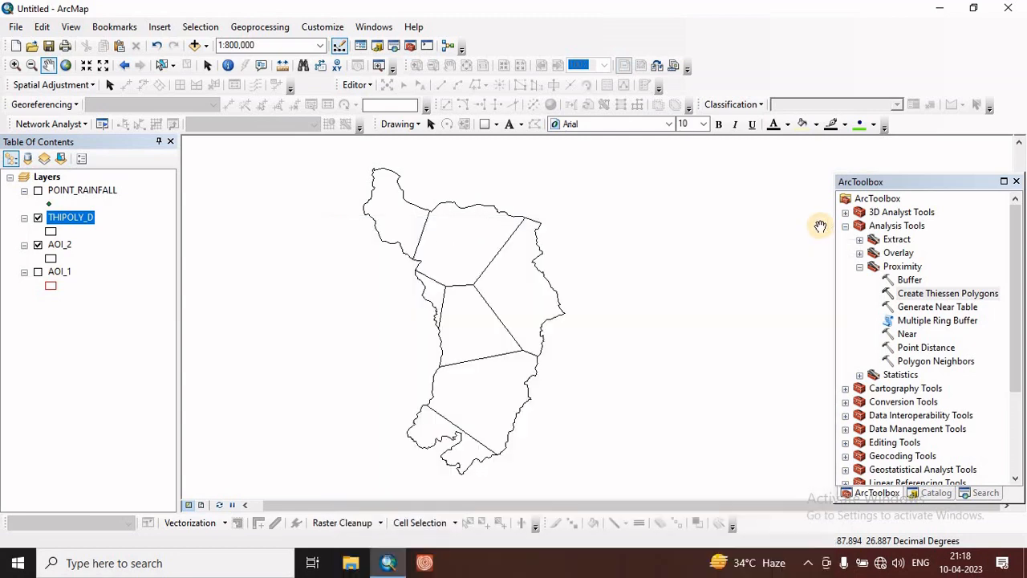
# - Label the THIPOLY_D polygons with the R_FALL_CM field
pyautogui.rightClick(68, 219)
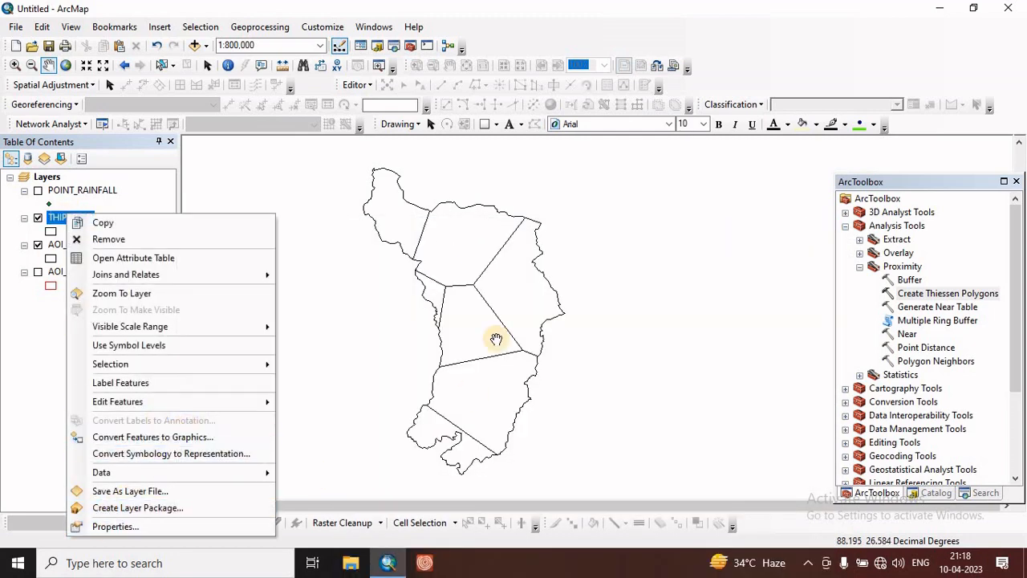
pyautogui.click(114, 527)
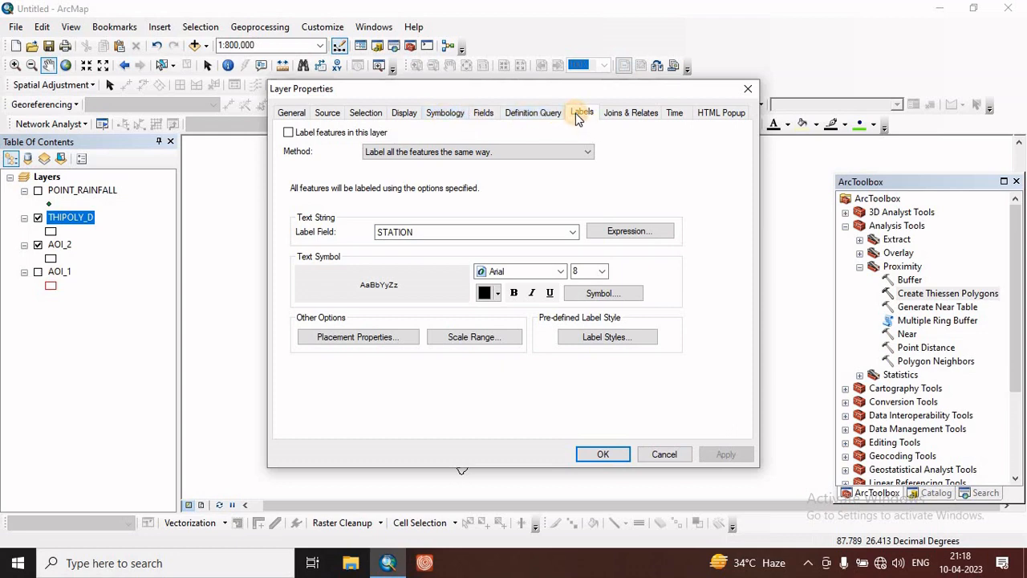
pyautogui.click(287, 133)
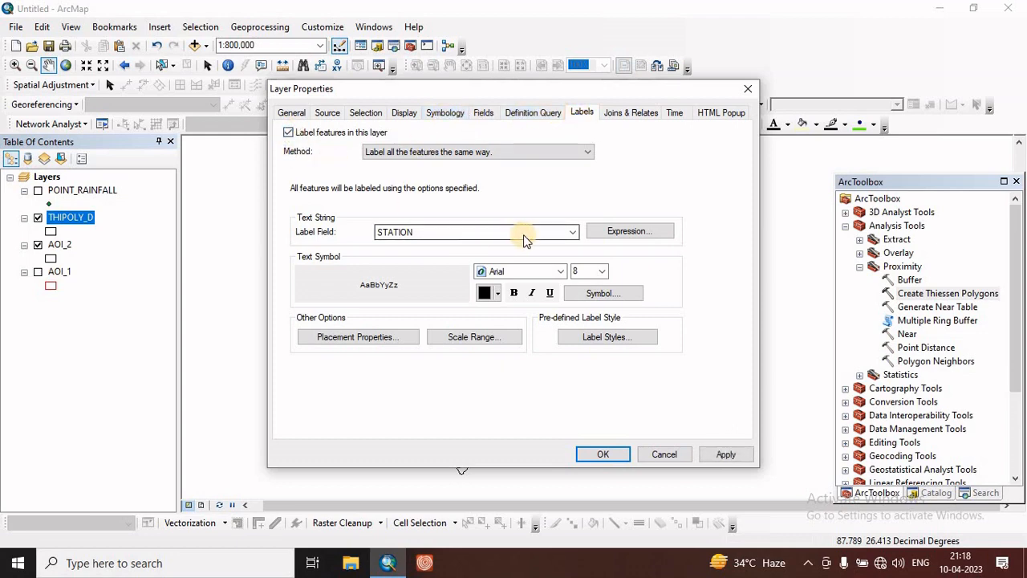
pyautogui.click(571, 232)
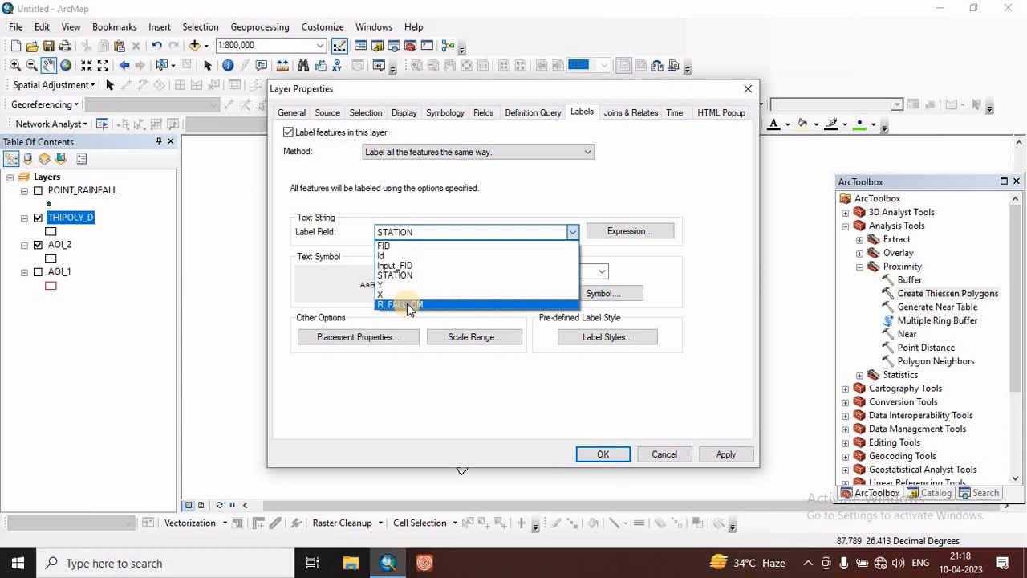
pyautogui.click(407, 303)
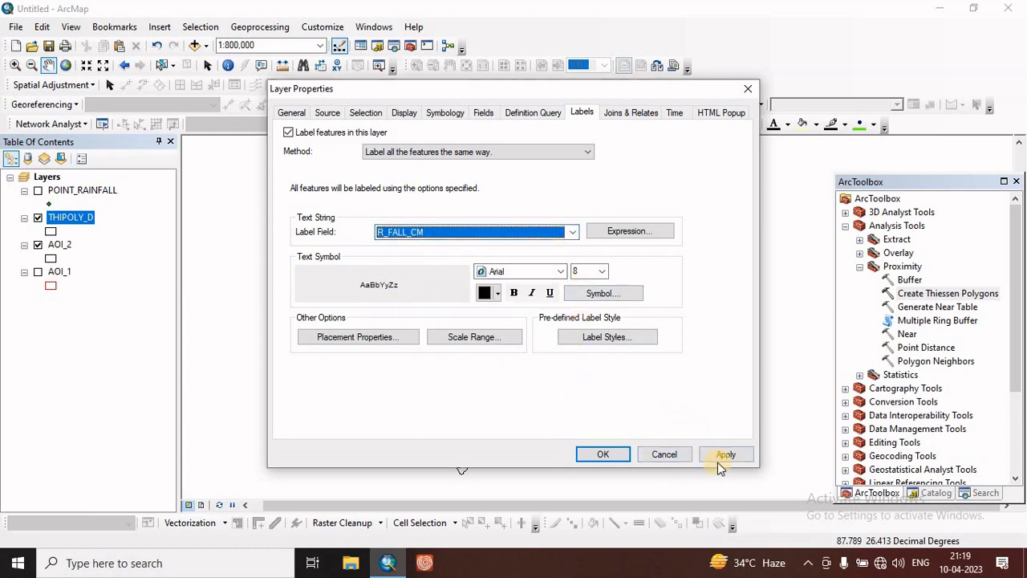
pyautogui.click(603, 454)
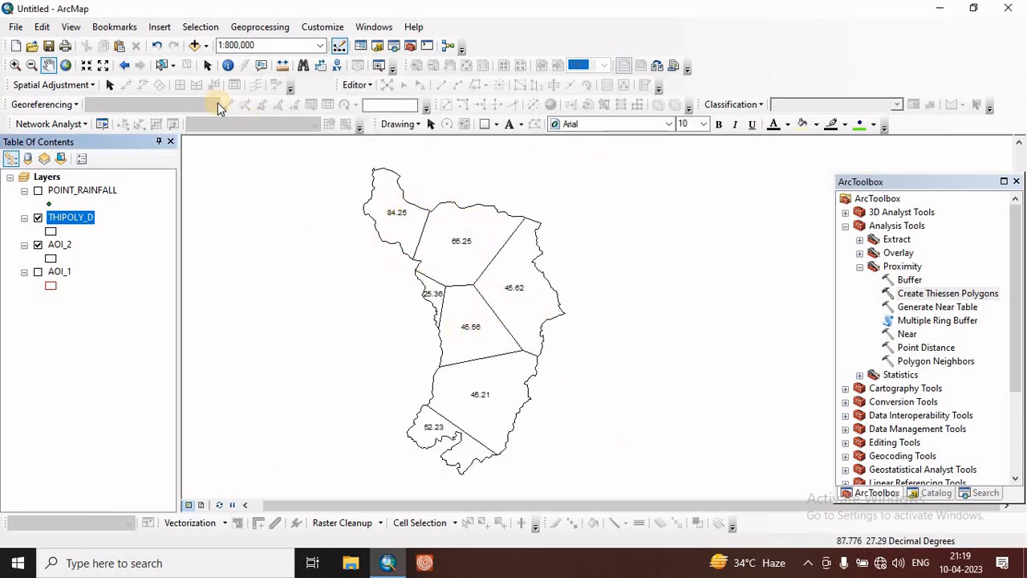
# - Categorize the THIPOLY_D symbology by unique values of Input_FID, adding all values and excluding all other values
pyautogui.rightClick(63, 218)
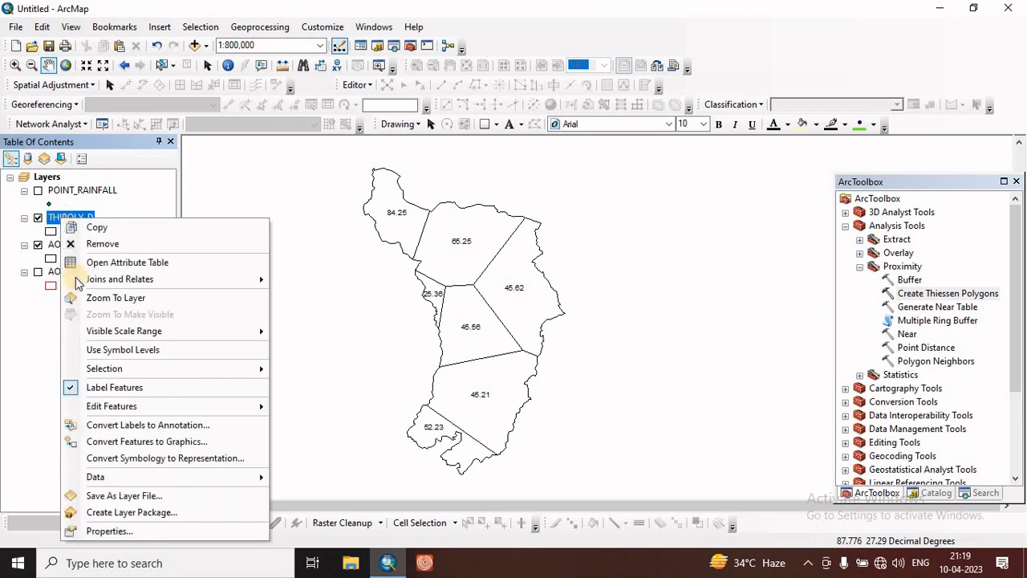
pyautogui.click(113, 530)
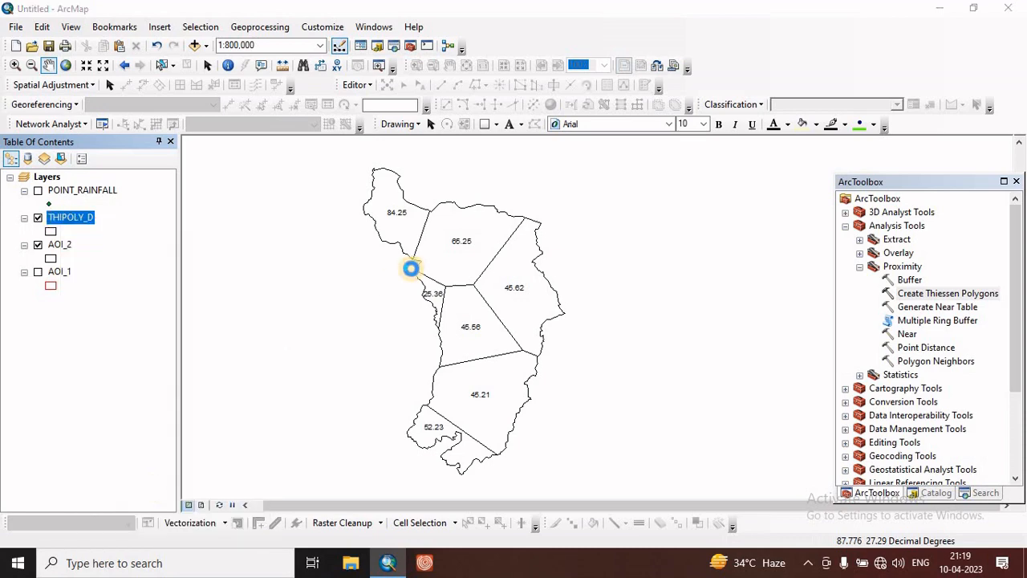
pyautogui.click(429, 112)
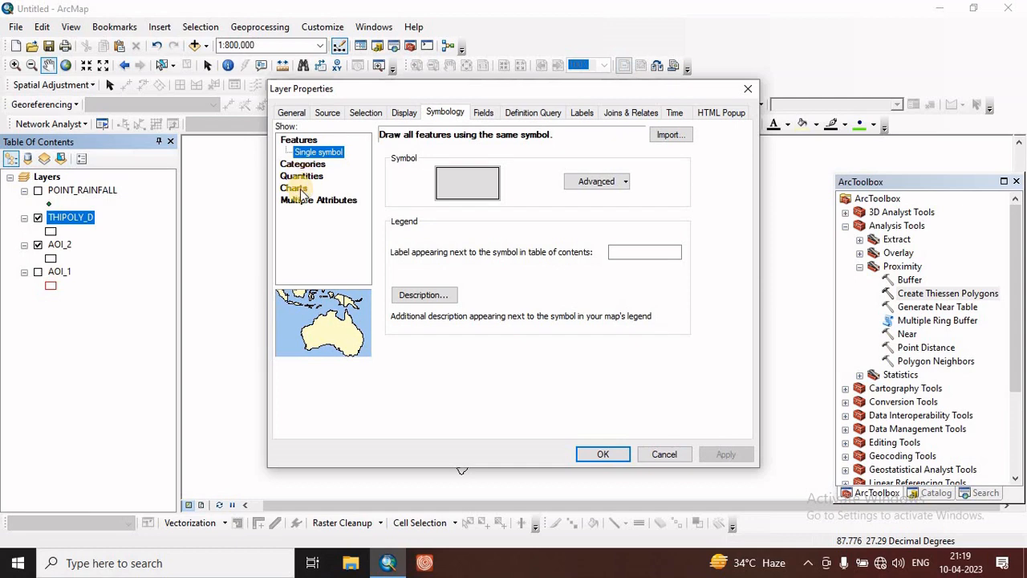
pyautogui.click(305, 164)
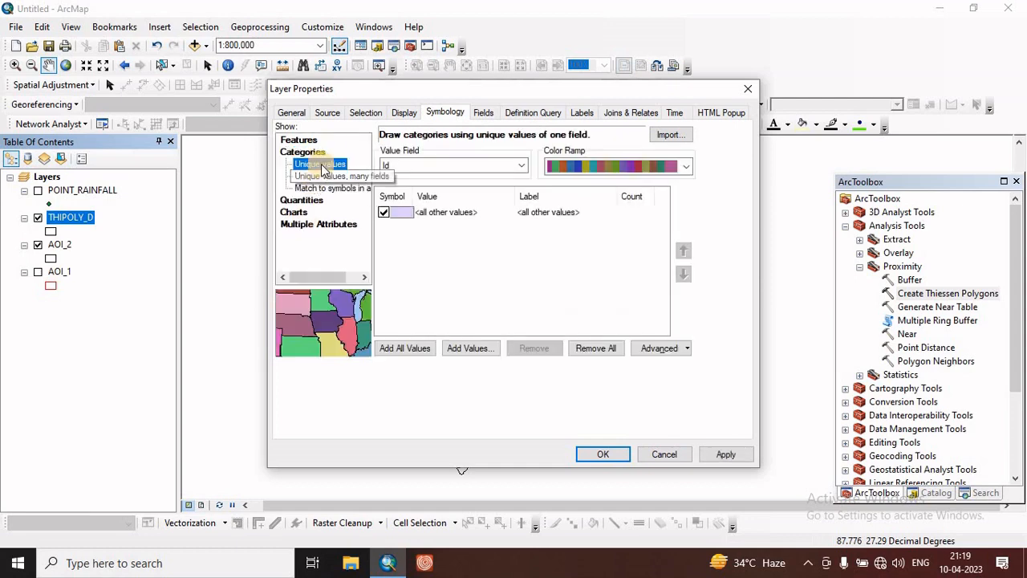
pyautogui.click(435, 166)
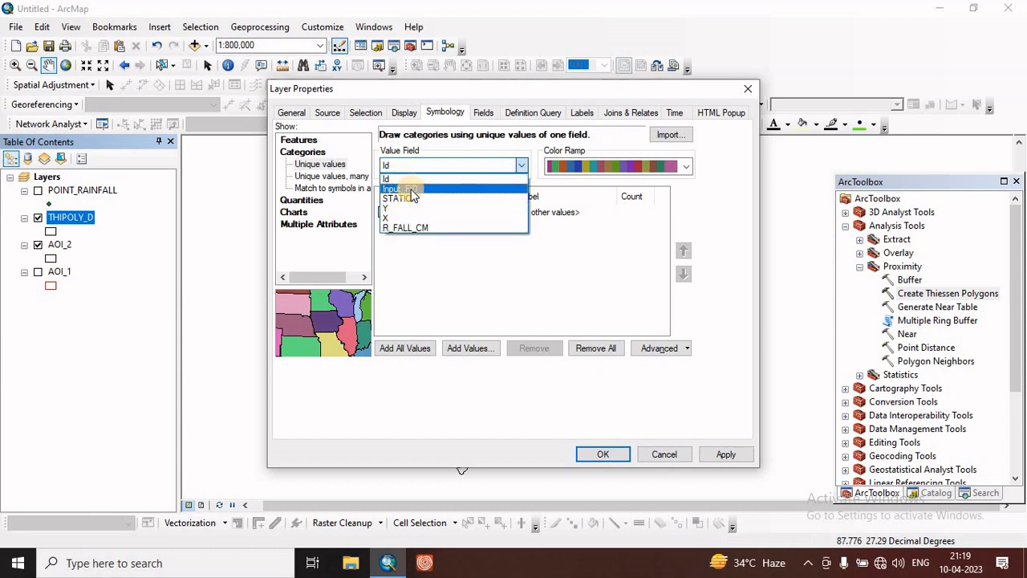
pyautogui.click(411, 190)
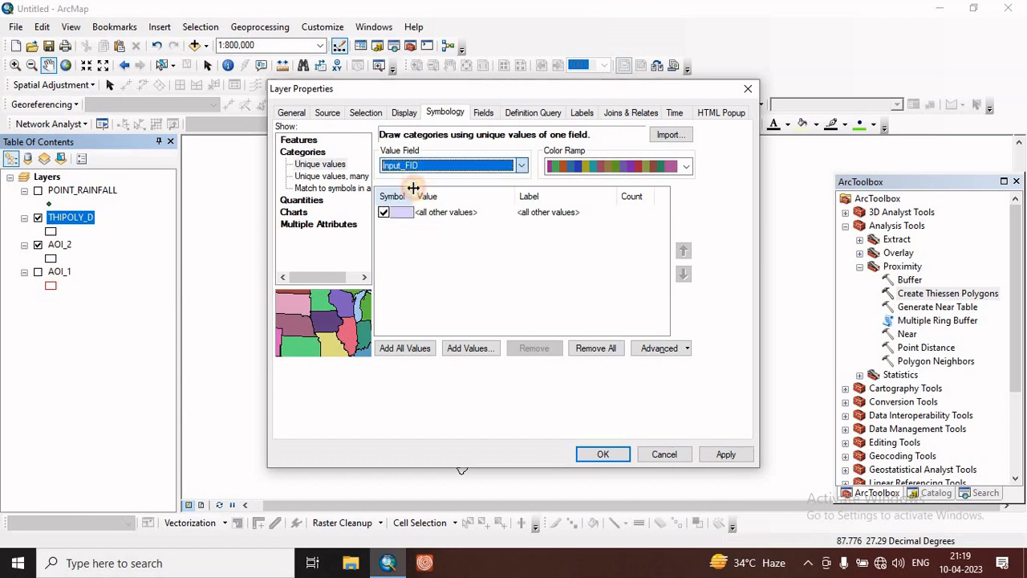
pyautogui.click(396, 347)
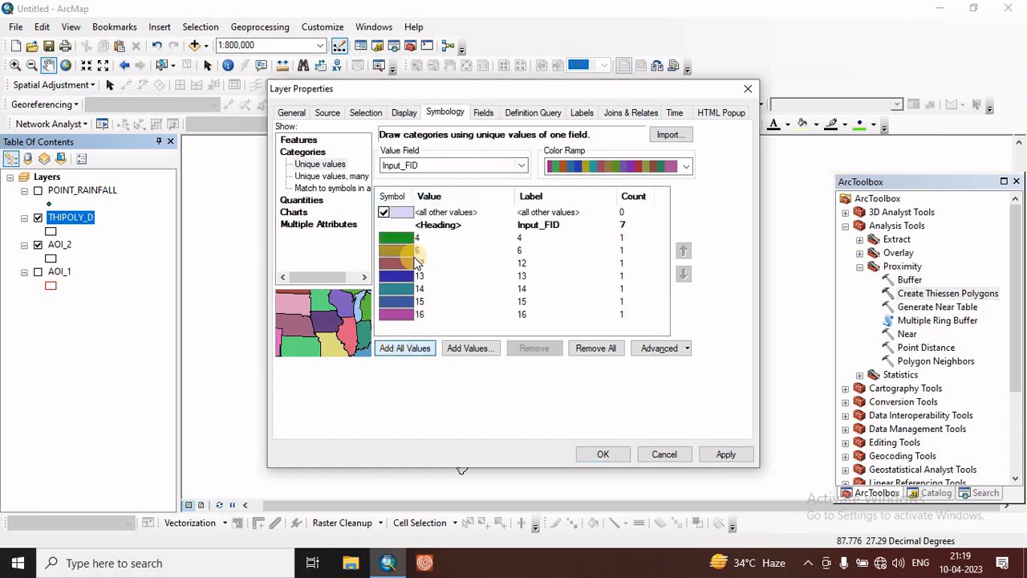
pyautogui.click(384, 212)
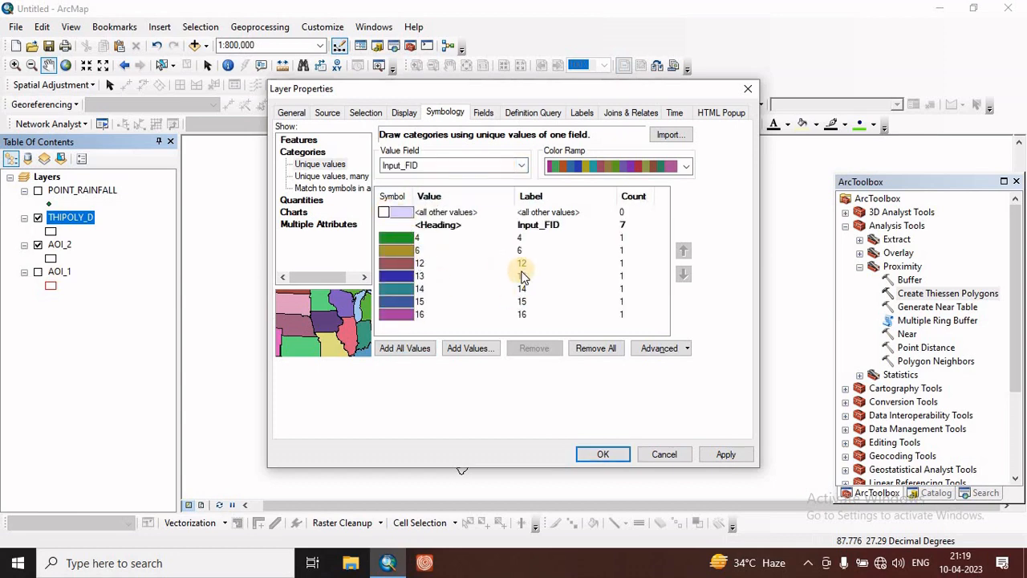
# - Set the outline color of all THIPOLY_D category symbols to No Color and apply the symbology to the layer
pyautogui.click(523, 266)
pyautogui.rightClick(525, 270)
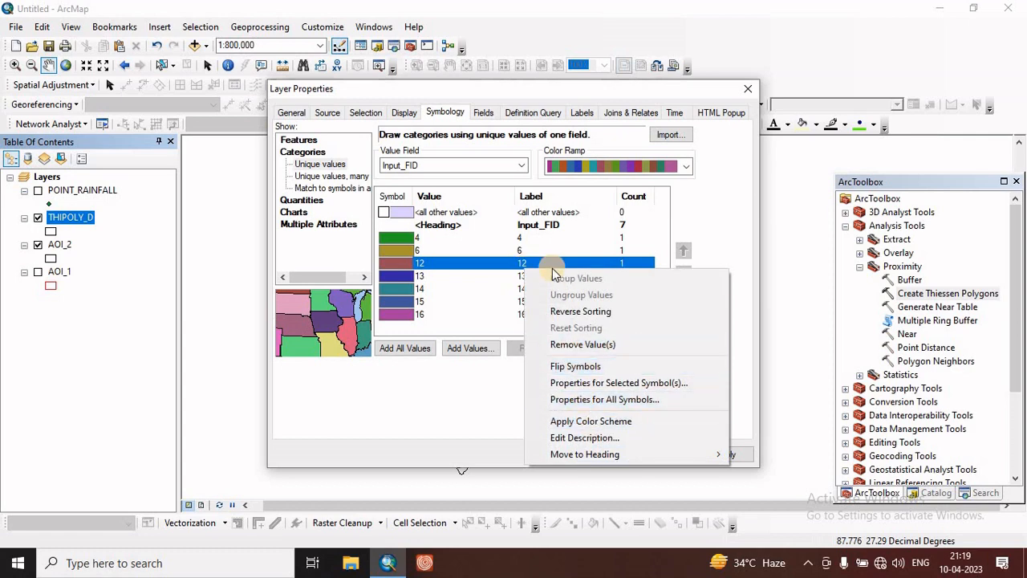
pyautogui.click(574, 399)
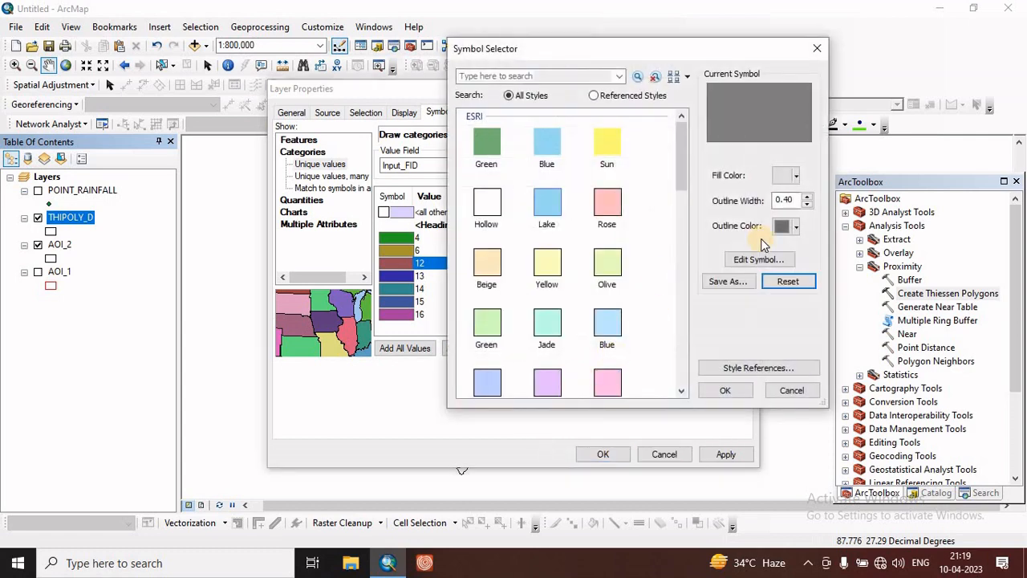
pyautogui.click(783, 229)
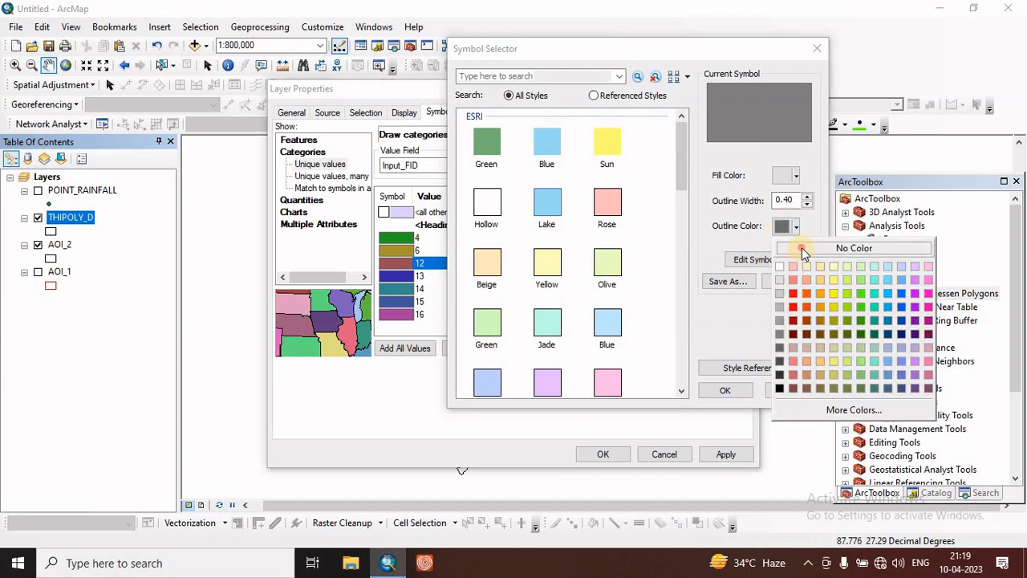
pyautogui.click(801, 247)
pyautogui.click(726, 391)
pyautogui.click(726, 454)
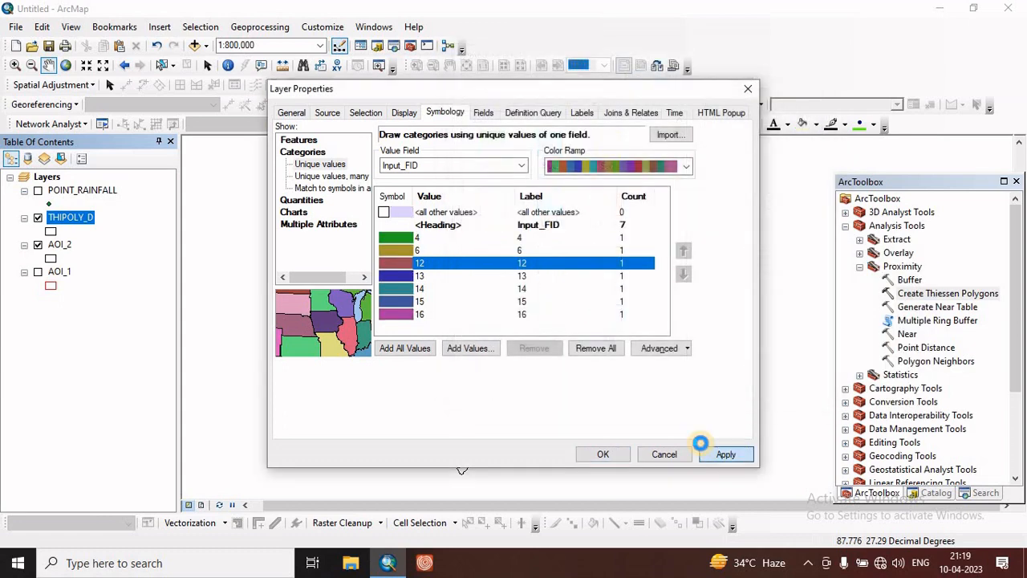
pyautogui.click(603, 454)
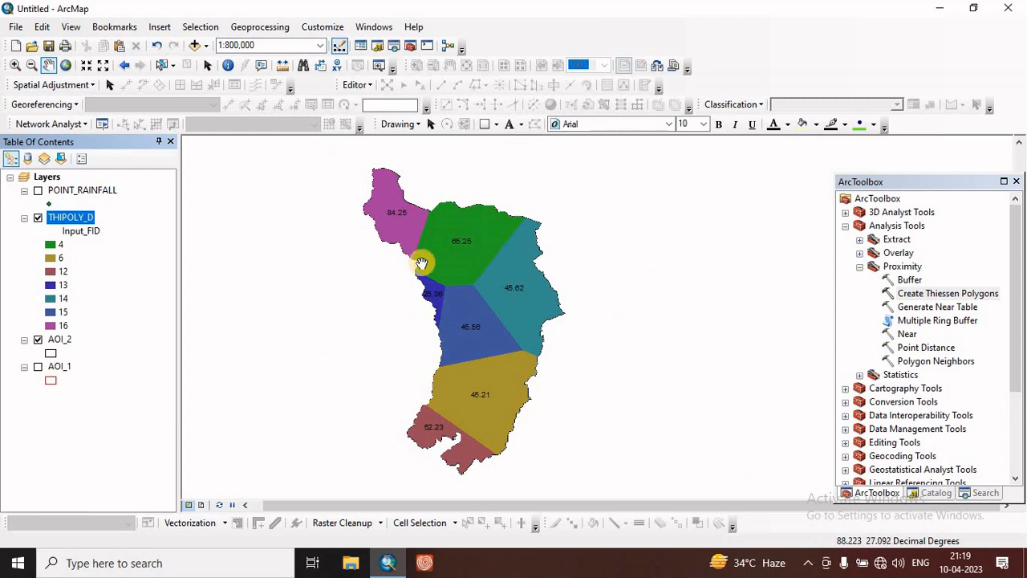
# - Turn off the AOI_2 layer and select only the northwestern THIPOLY_D polygon on the map
pyautogui.scroll(1, 454, 229)
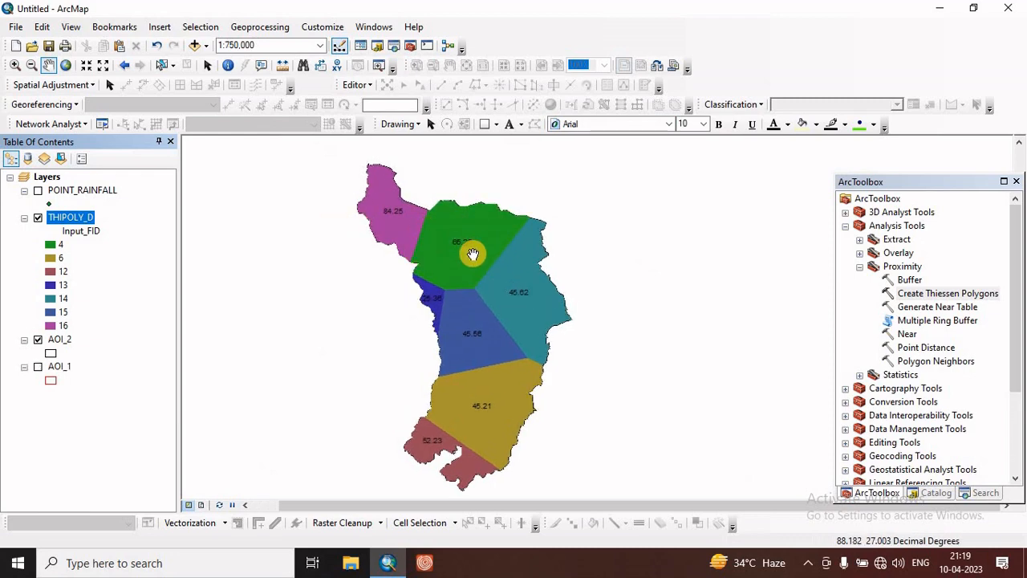
pyautogui.click(165, 67)
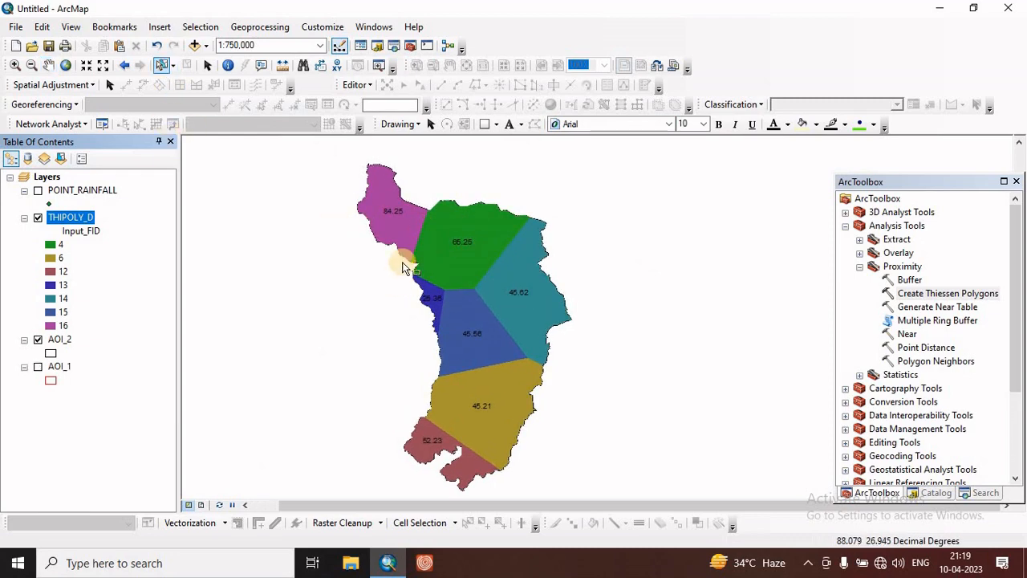
pyautogui.click(404, 231)
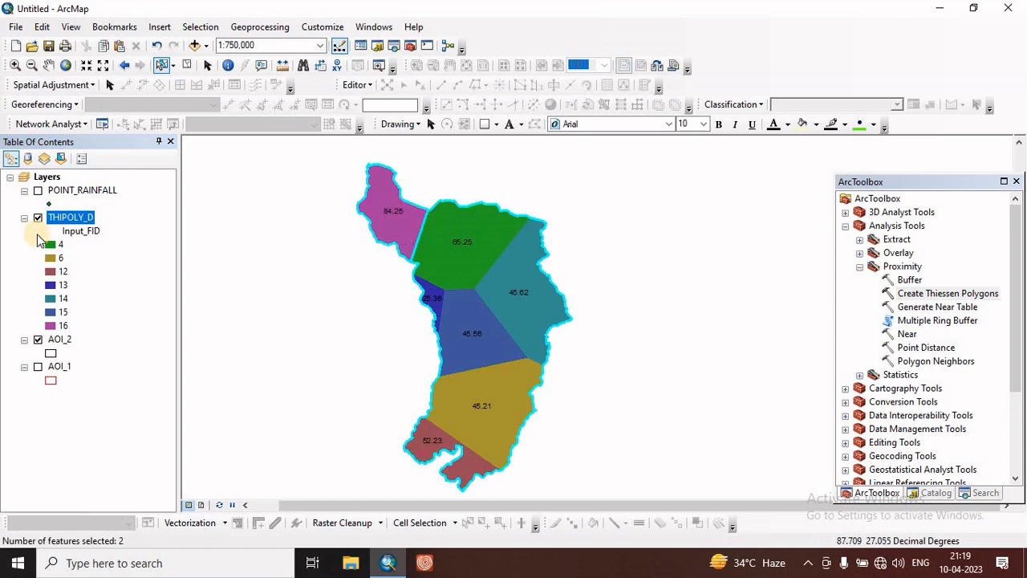
pyautogui.click(38, 339)
pyautogui.click(393, 220)
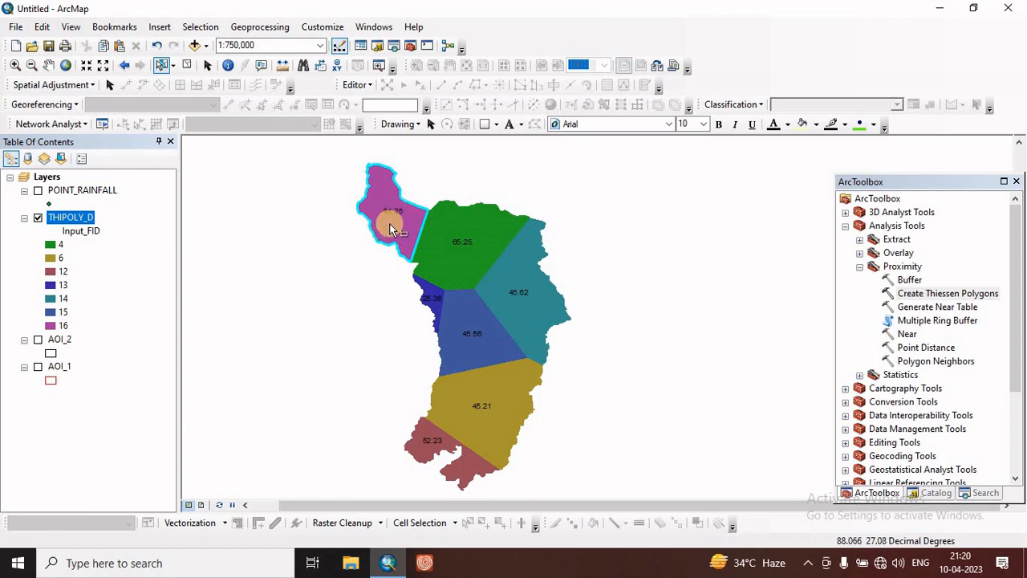
# - Select the THIPOLY_D polygons one after another on the map to examine each station's area and rainfall label
pyautogui.click(462, 260)
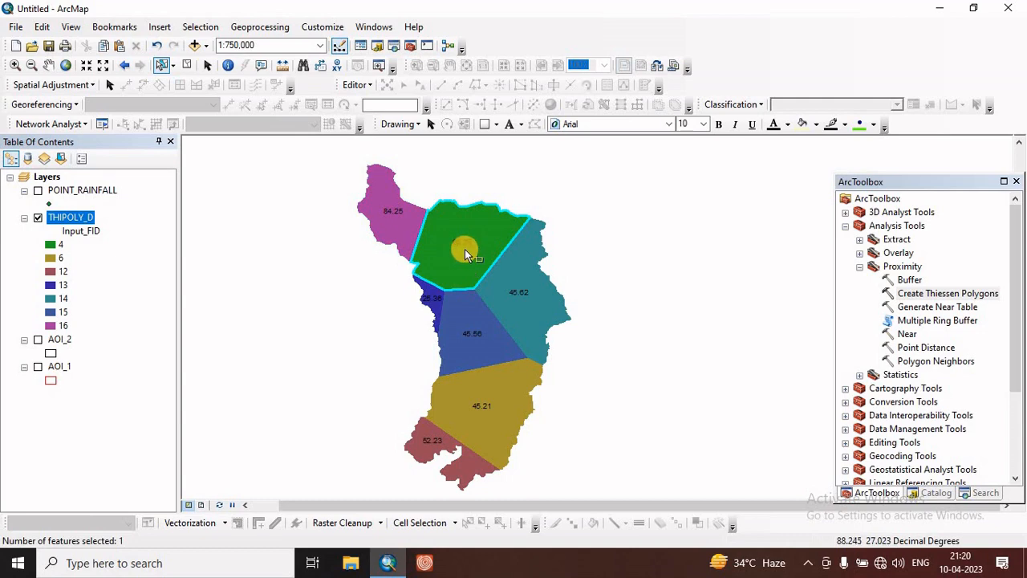
pyautogui.click(437, 307)
pyautogui.click(459, 328)
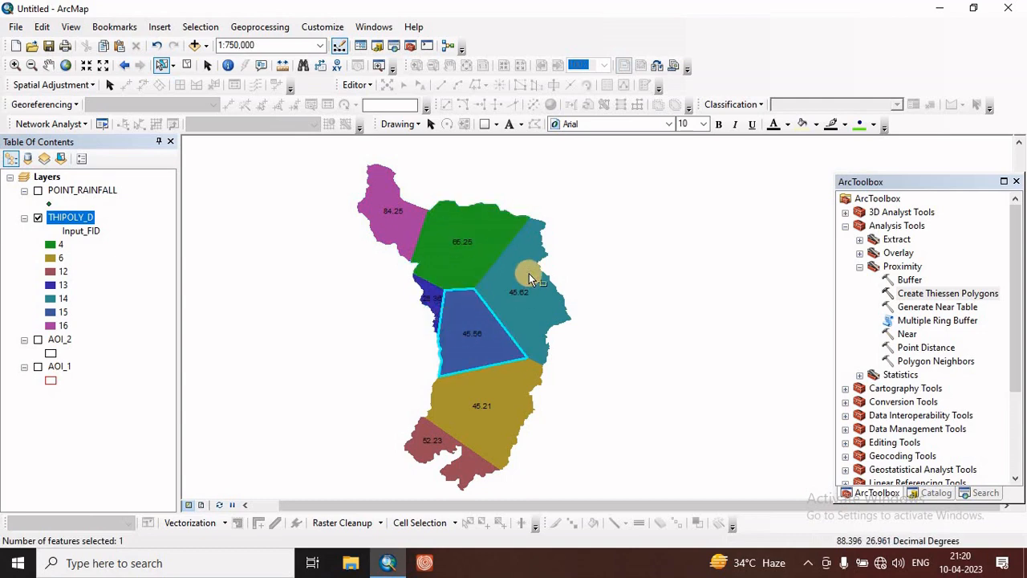
pyautogui.click(504, 299)
pyautogui.click(476, 409)
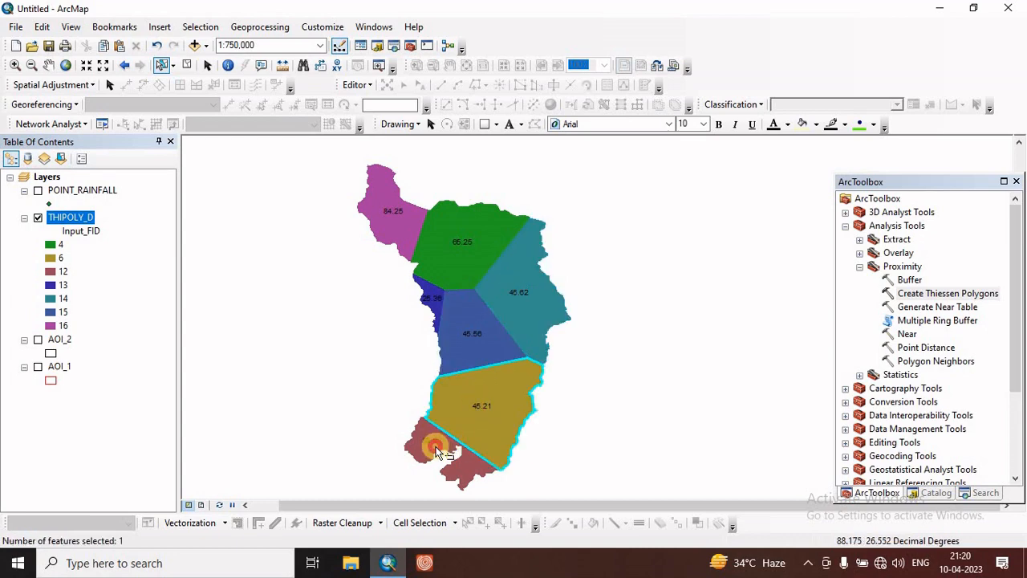
pyautogui.click(436, 447)
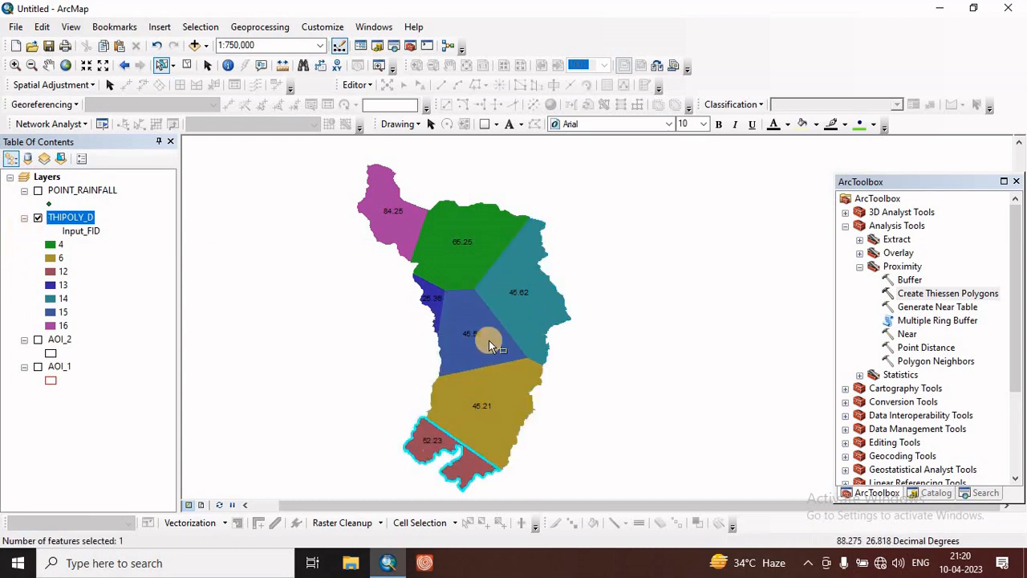
pyautogui.scroll(1, 489, 341)
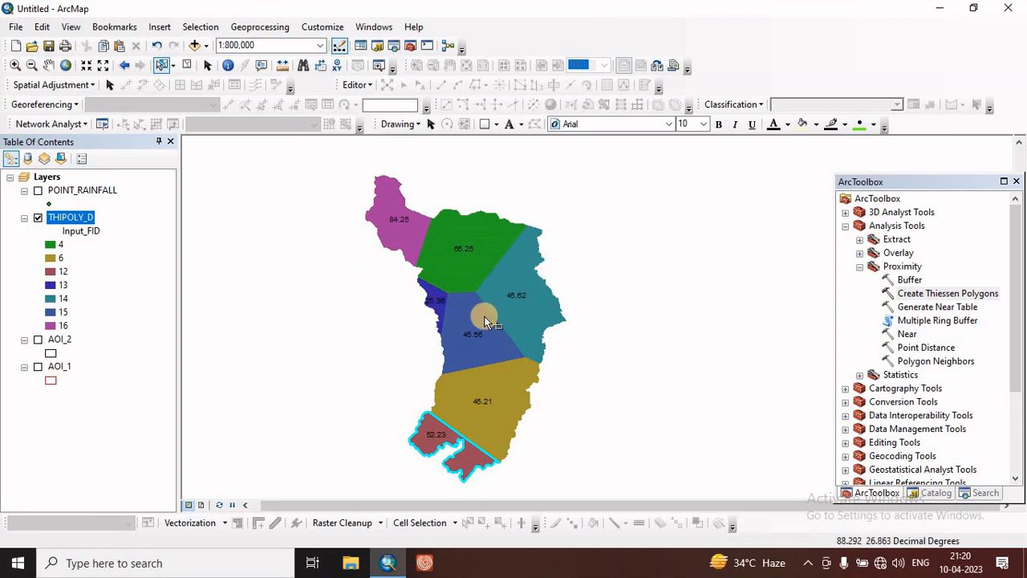
pyautogui.click(438, 271)
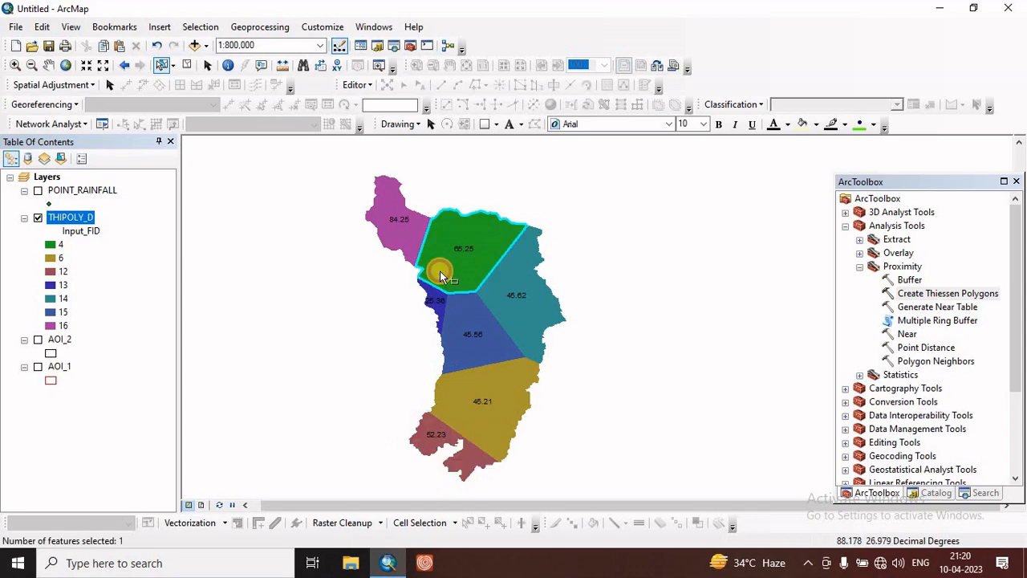
pyautogui.click(407, 247)
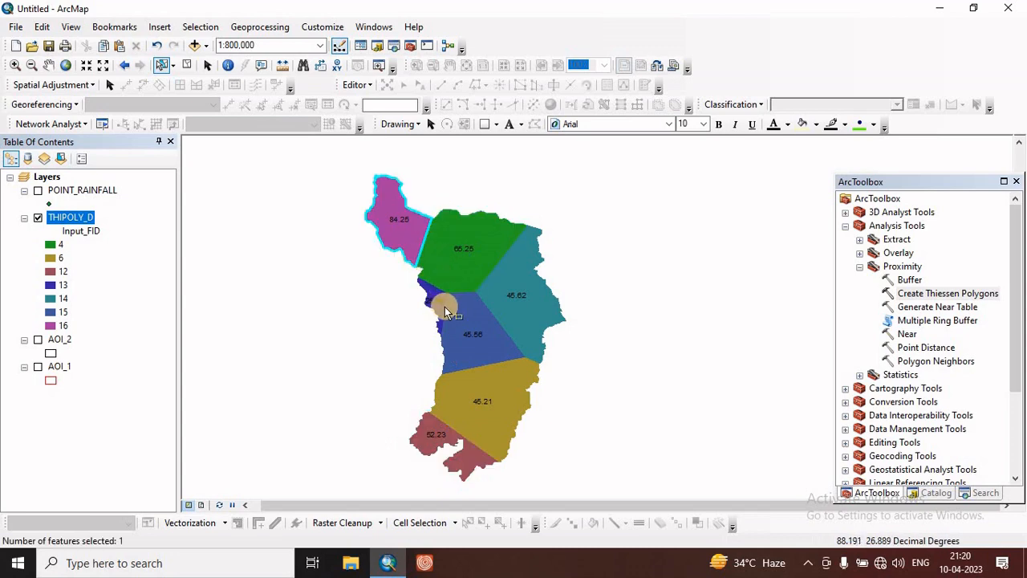
pyautogui.moveTo(445, 307); pyautogui.dragTo(466, 313)
pyautogui.click(515, 287)
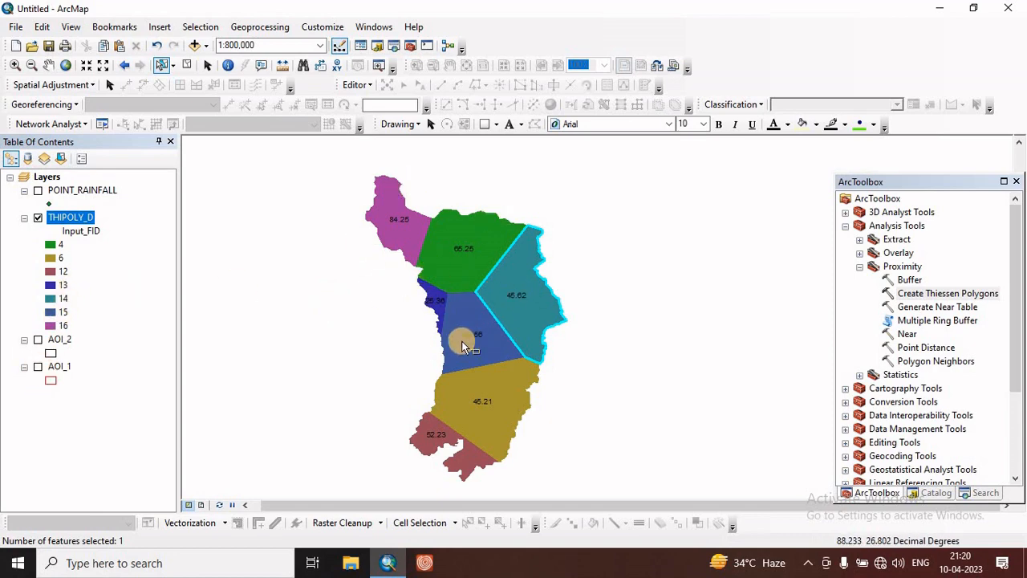
pyautogui.scroll(3, 462, 345)
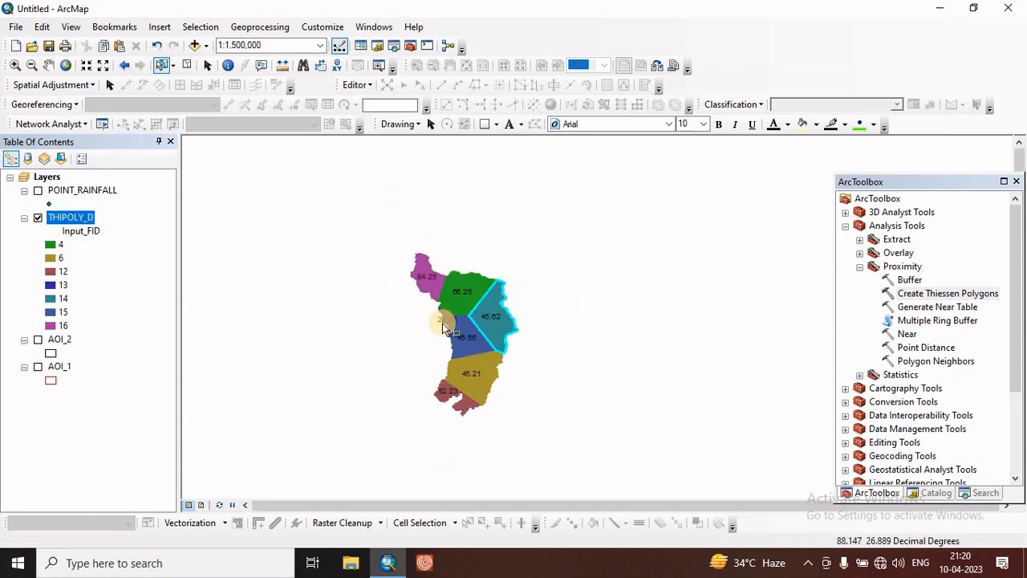
pyautogui.scroll(-2, 444, 316)
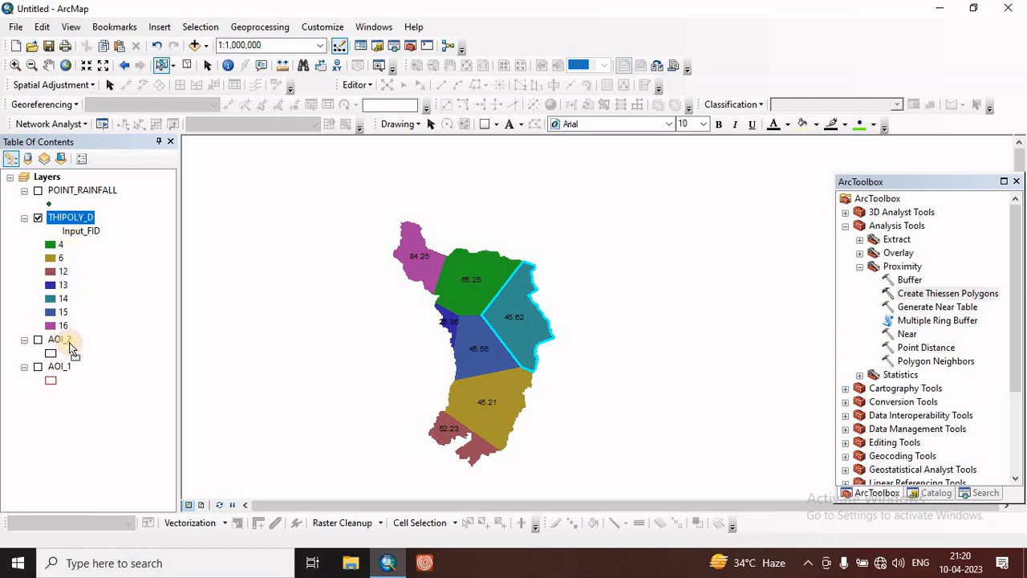
# - Move the THIPOLY_D layer below AOI_1 in the drawing order and turn on AOI_1 to overlay the block boundaries
pyautogui.moveTo(69, 345); pyautogui.dragTo(69, 390)
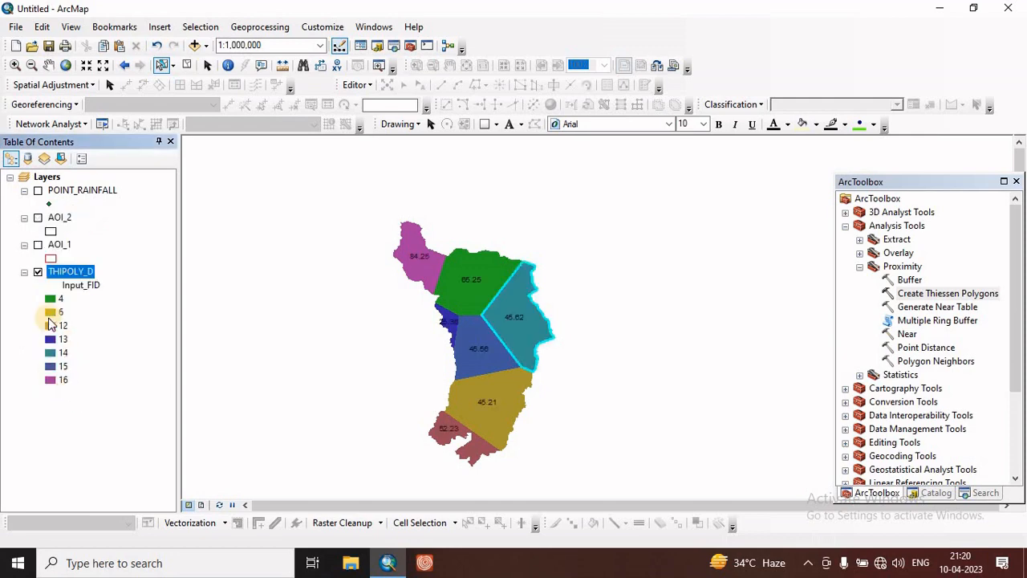
pyautogui.click(37, 245)
pyautogui.scroll(-2, 479, 297)
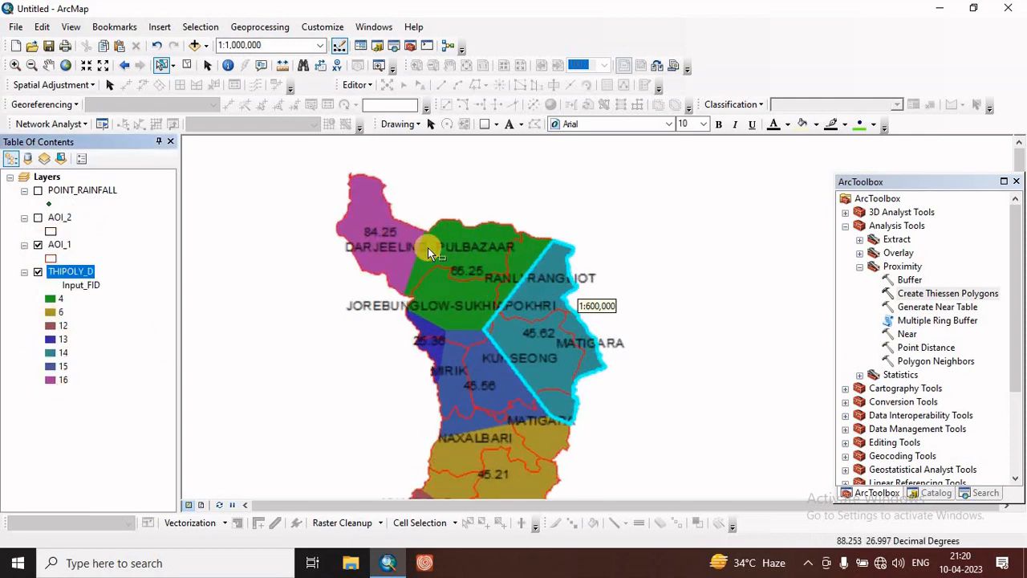
pyautogui.scroll(-1, 417, 244)
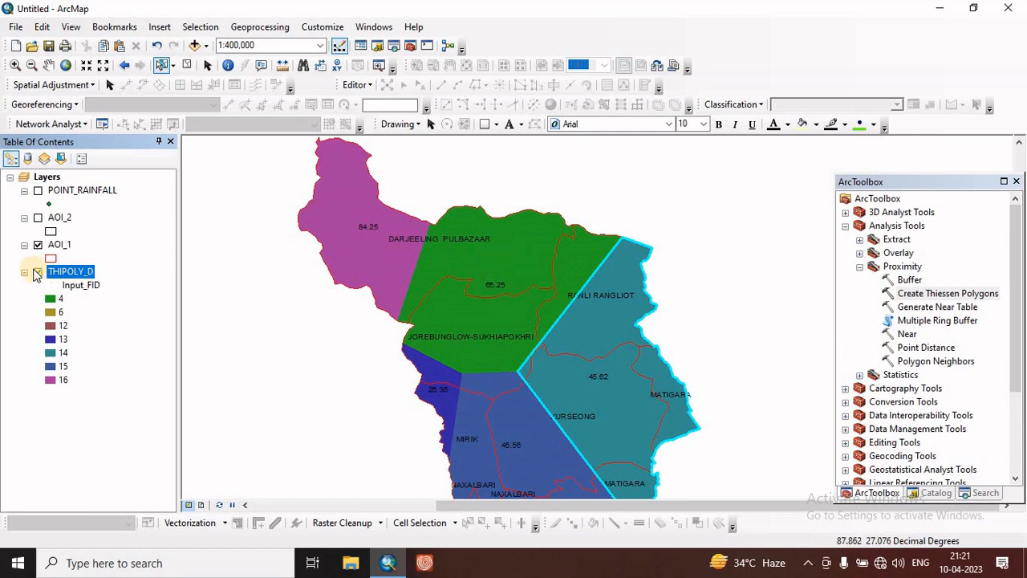
# - Clear the feature selection and set up the Intersect tool with AOI_1 and THIPOLY_D as input features
pyautogui.click(269, 27)
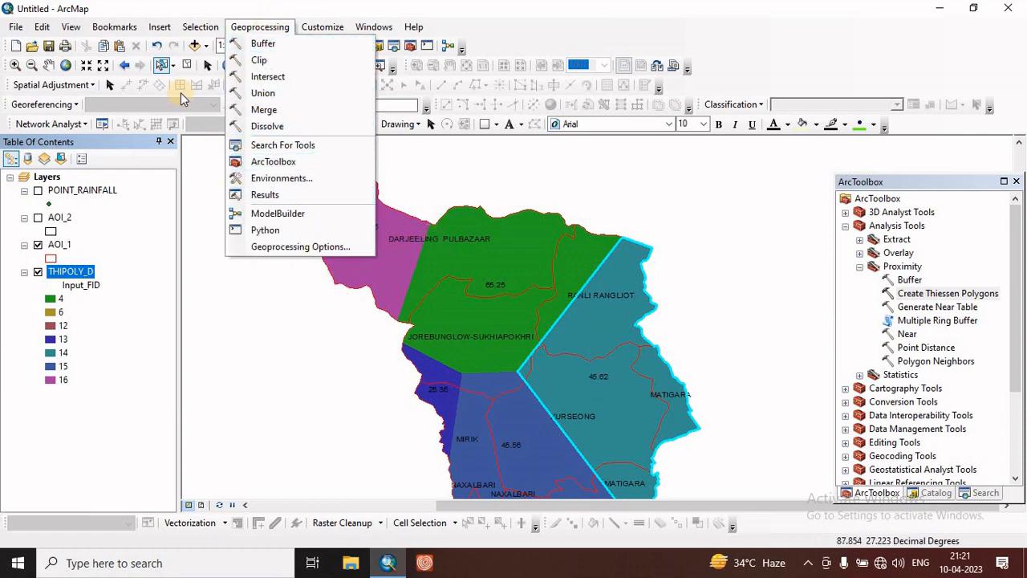
pyautogui.click(186, 66)
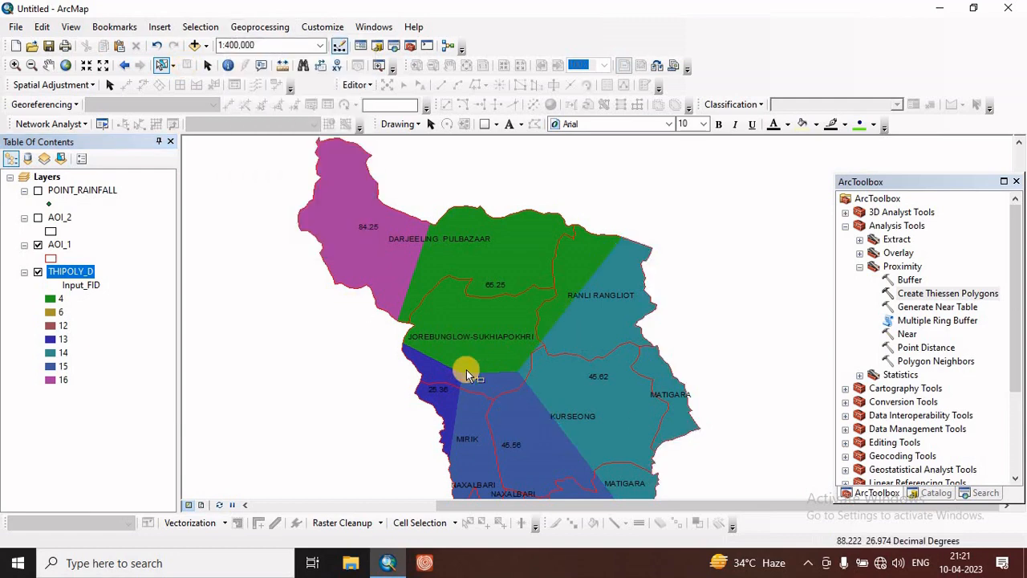
pyautogui.click(273, 29)
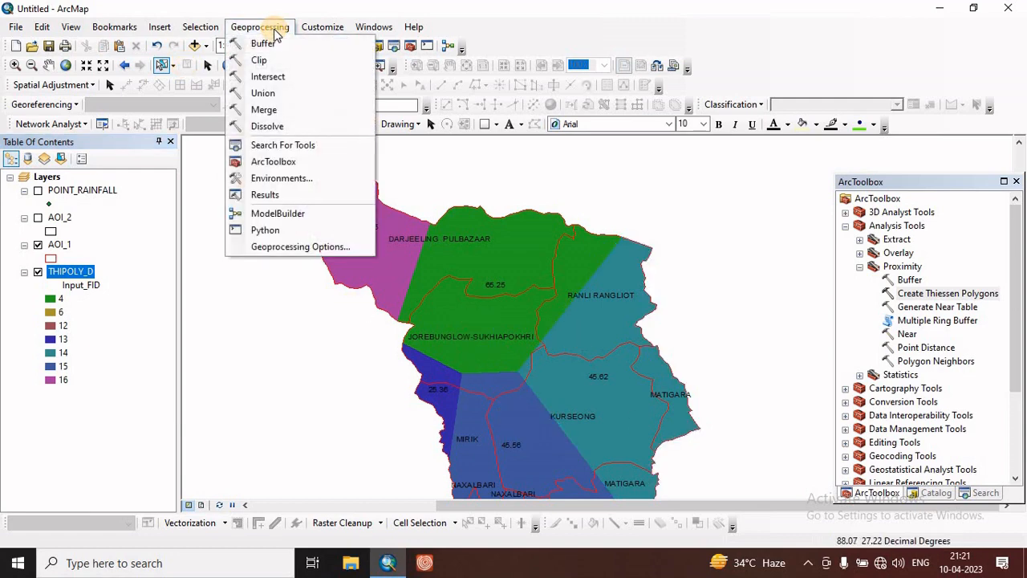
pyautogui.click(274, 80)
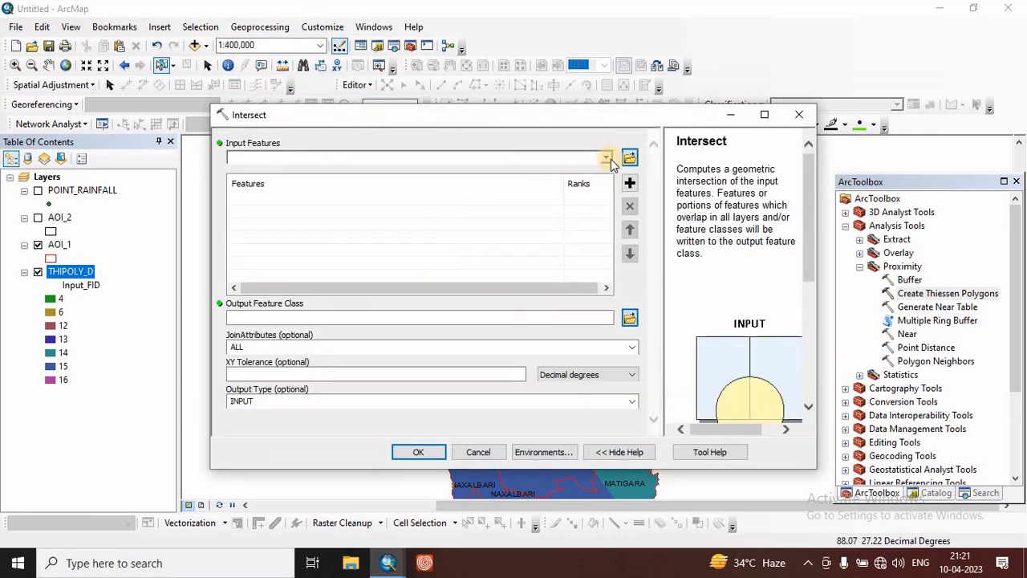
pyautogui.click(606, 159)
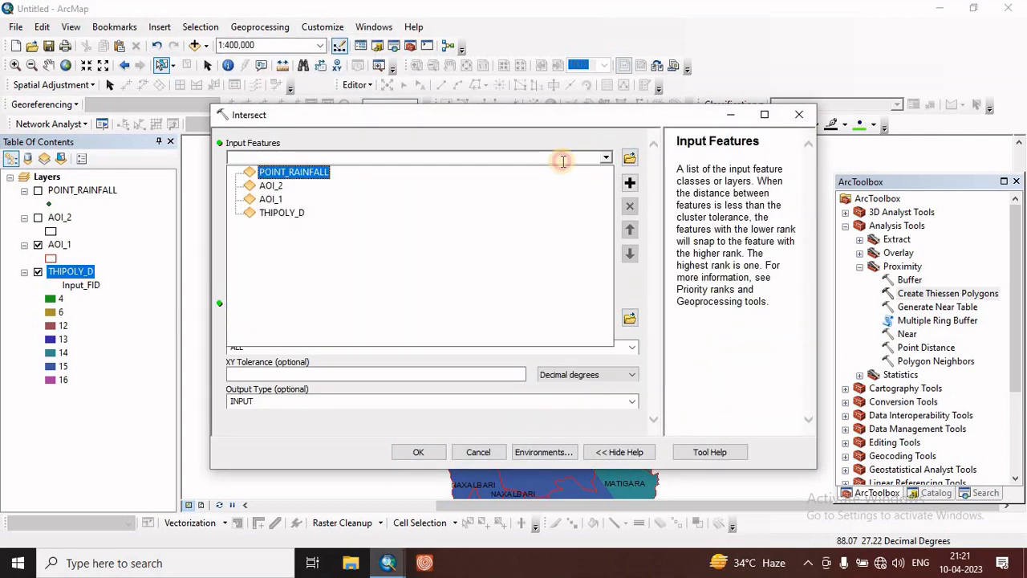
pyautogui.click(273, 200)
pyautogui.click(606, 159)
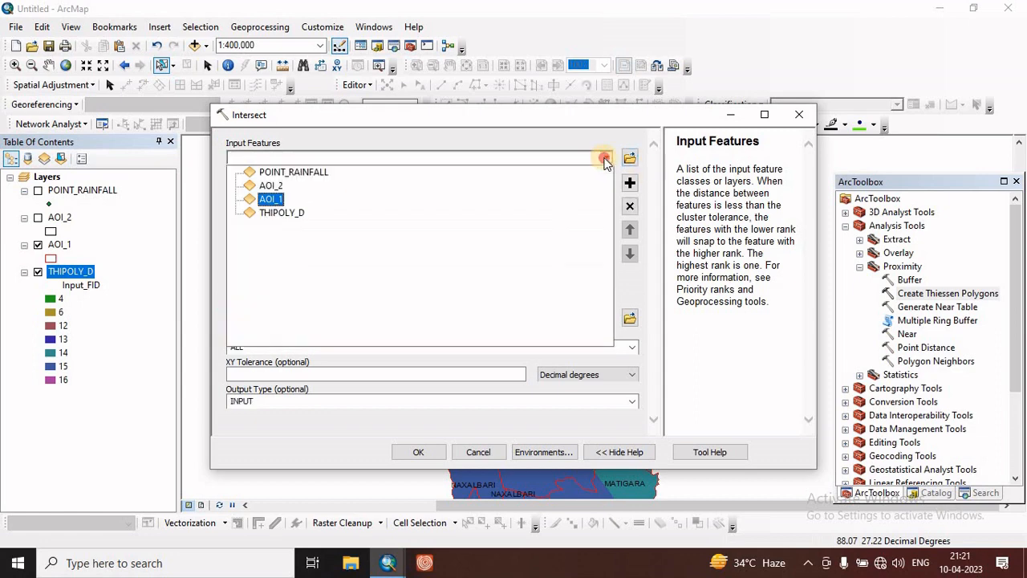
pyautogui.click(290, 220)
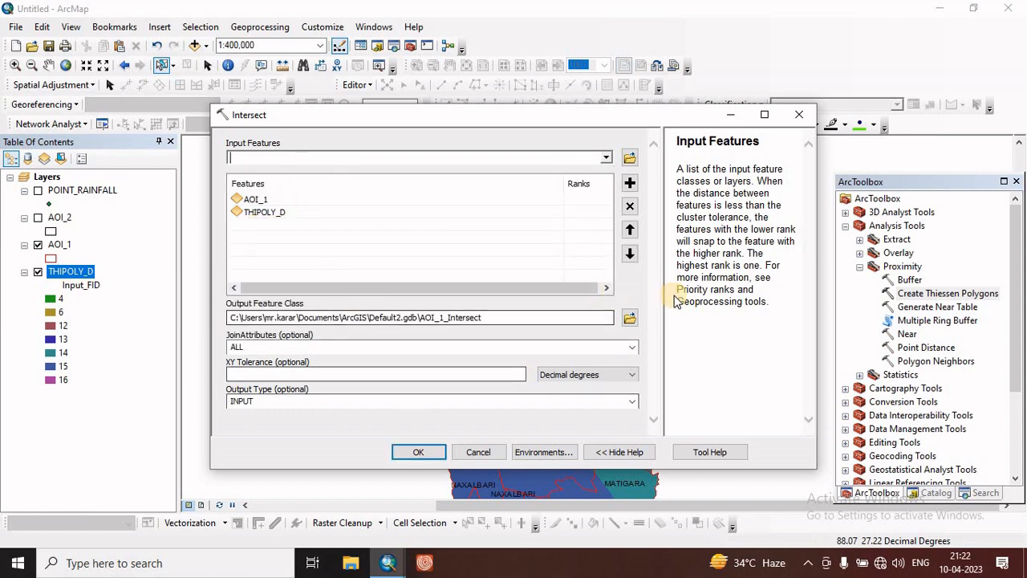
# - Name the Intersect output THIPOLY_D_INT in the THi polygon folder and run the tool
pyautogui.click(629, 318)
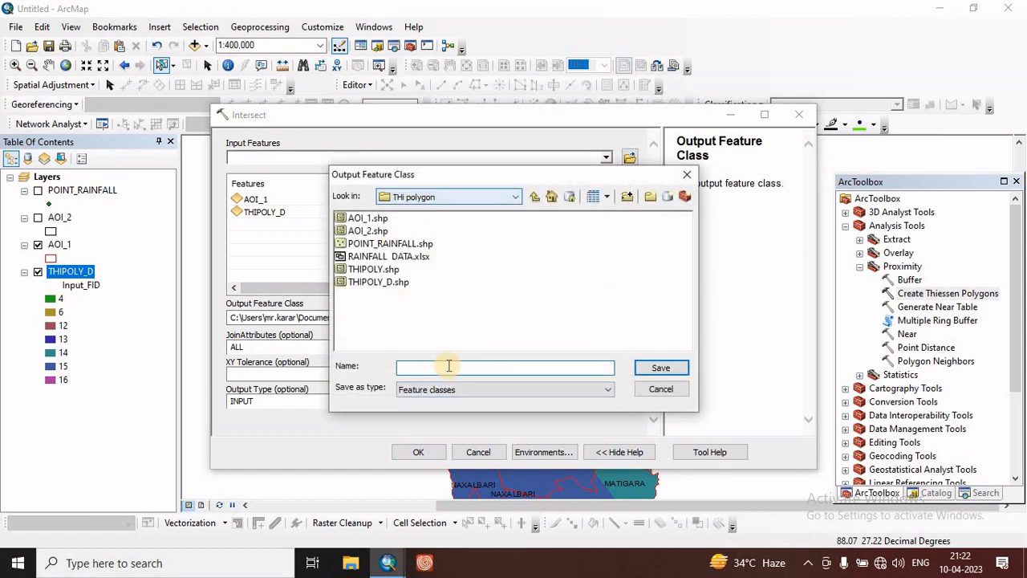
pyautogui.click(378, 282)
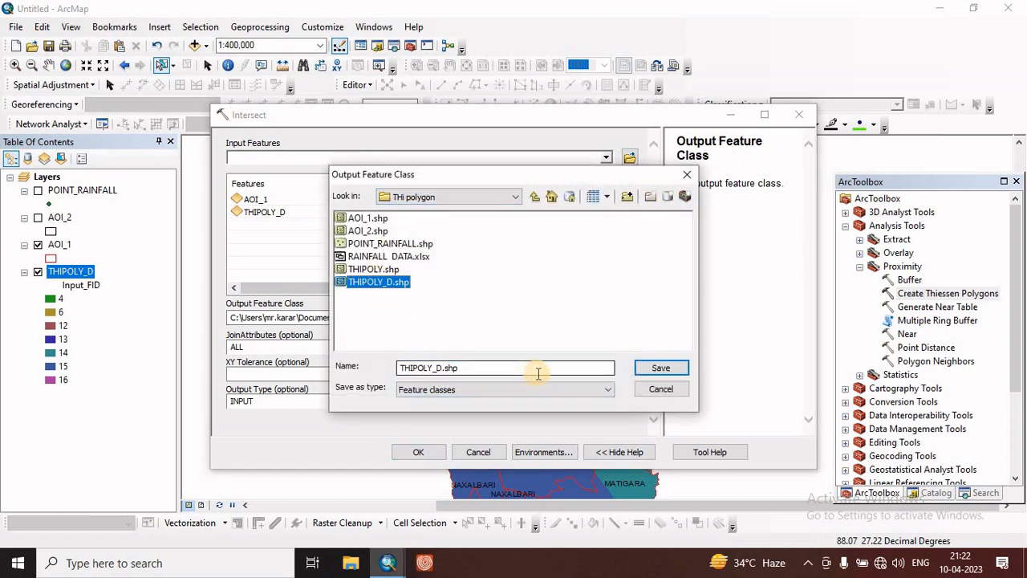
pyautogui.click(471, 367)
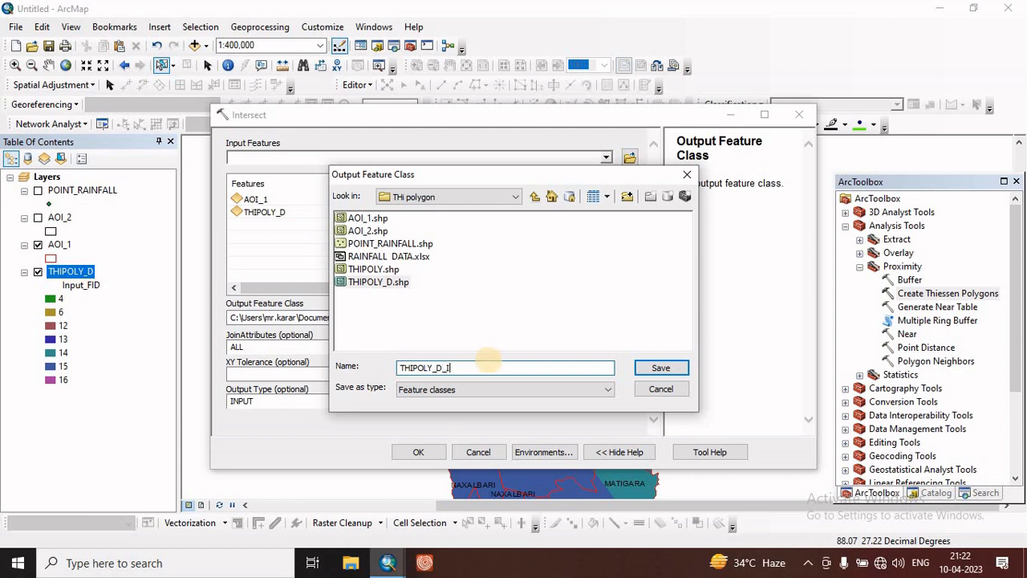
pyautogui.click(660, 368)
pyautogui.click(419, 453)
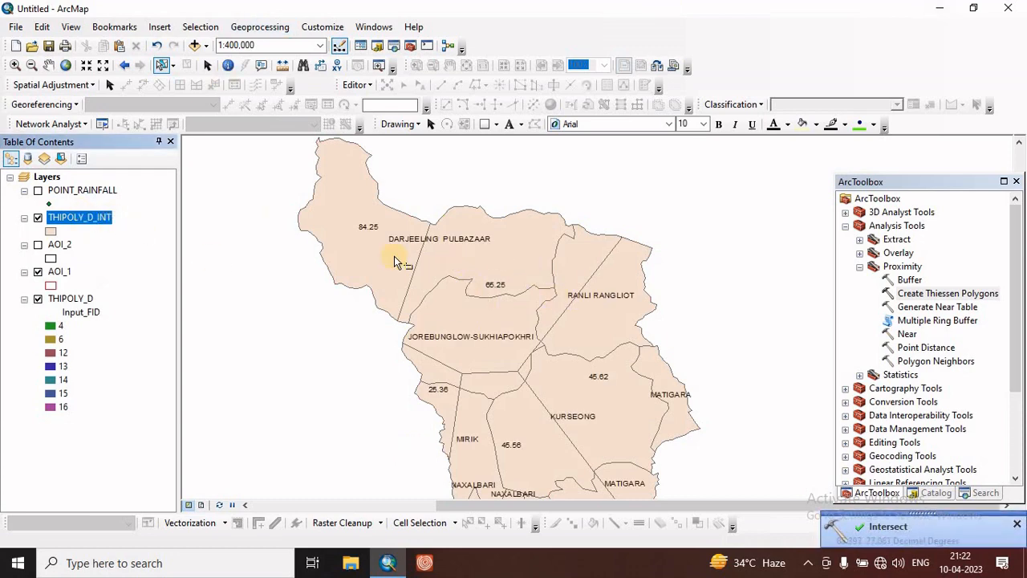
# - Open the attribute table of the THIPOLY_D_INT layer
pyautogui.rightClick(78, 221)
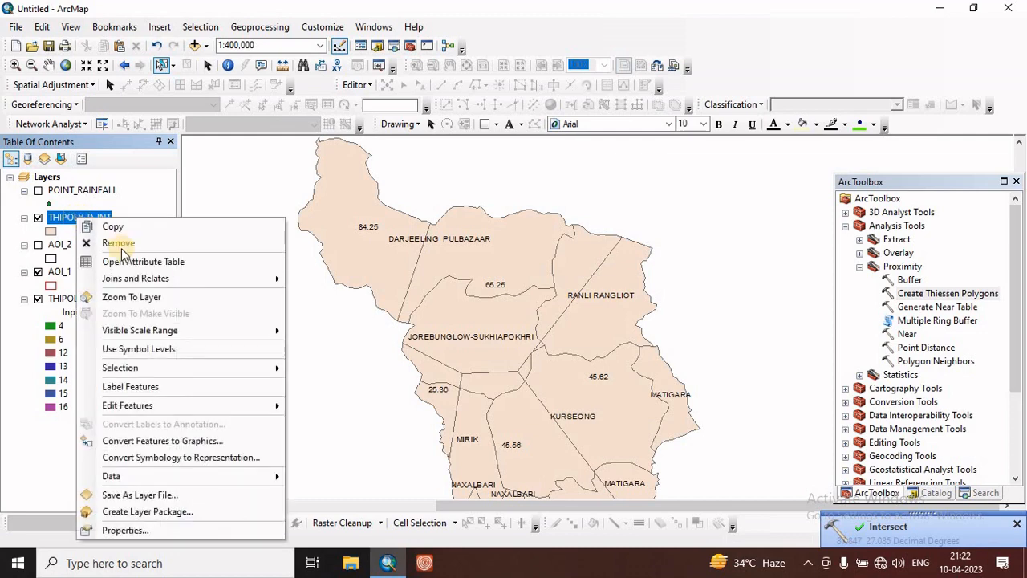
pyautogui.click(128, 262)
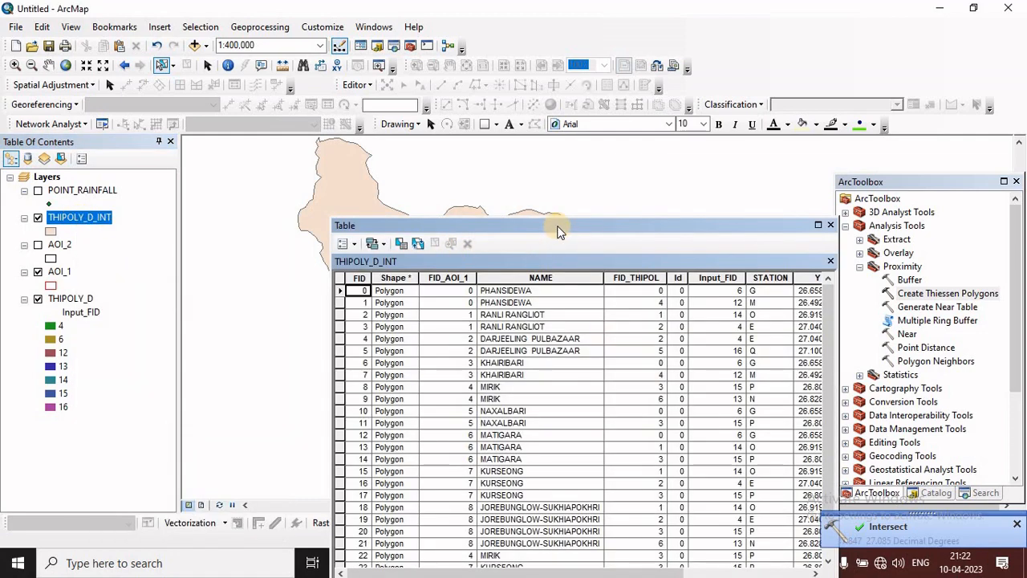
# - Add a field named AREA of type Double to the THIPOLY_D_INT attribute table
pyautogui.moveTo(560, 231); pyautogui.dragTo(385, 137)
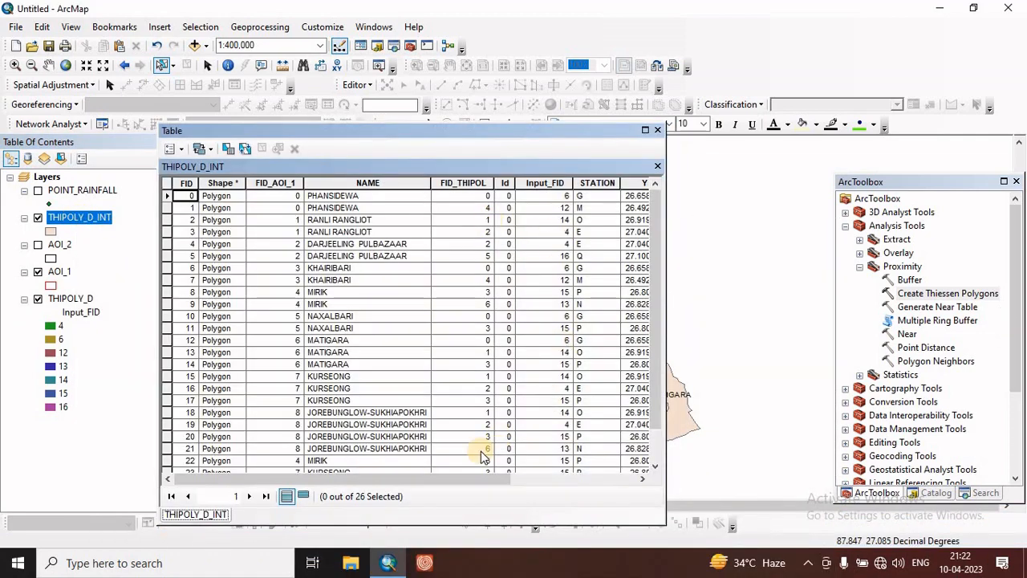
pyautogui.moveTo(470, 477); pyautogui.dragTo(607, 477)
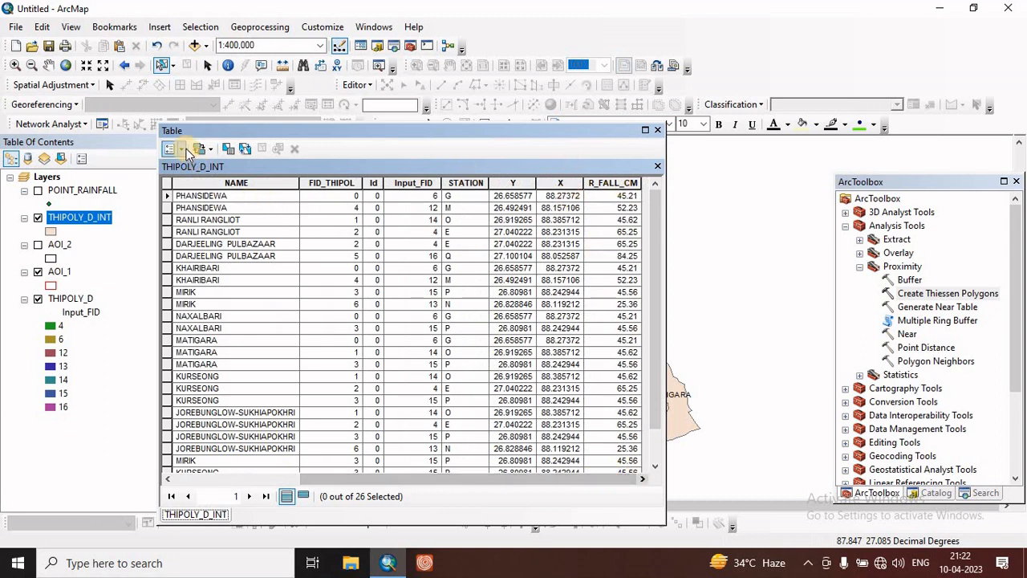
pyautogui.click(356, 85)
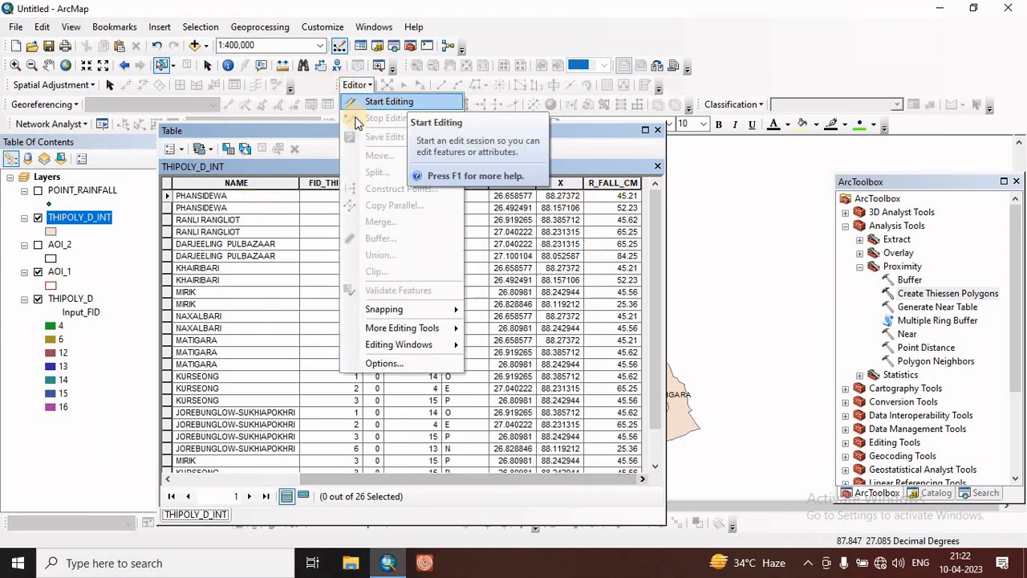
pyautogui.click(184, 148)
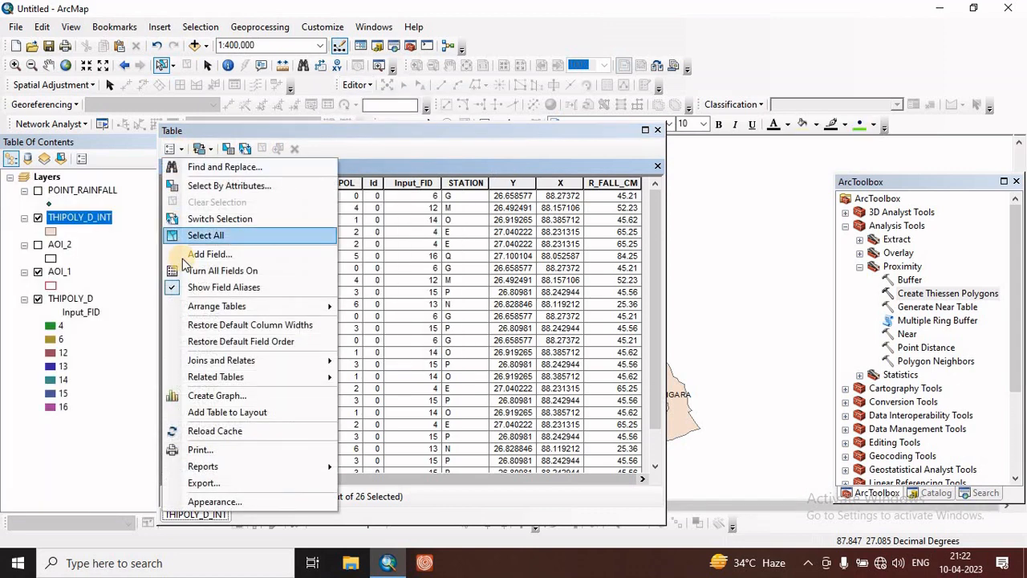
pyautogui.click(210, 254)
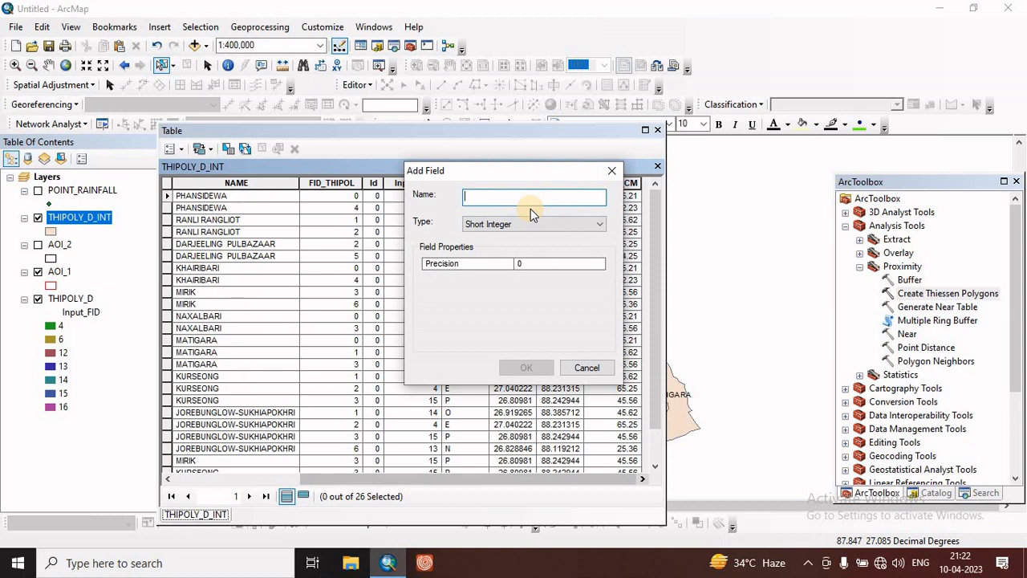
pyautogui.write('AREA')
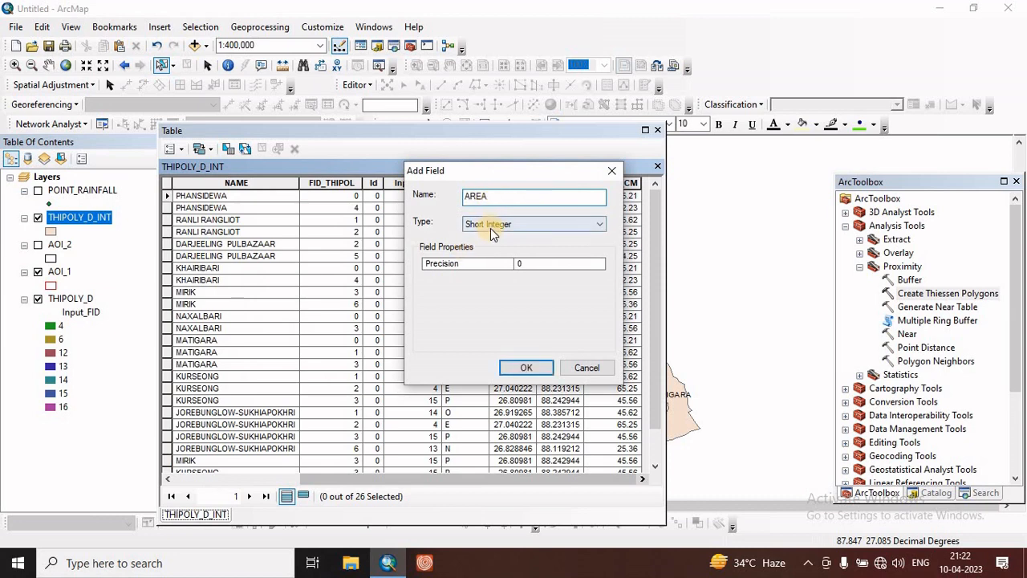
pyautogui.click(490, 226)
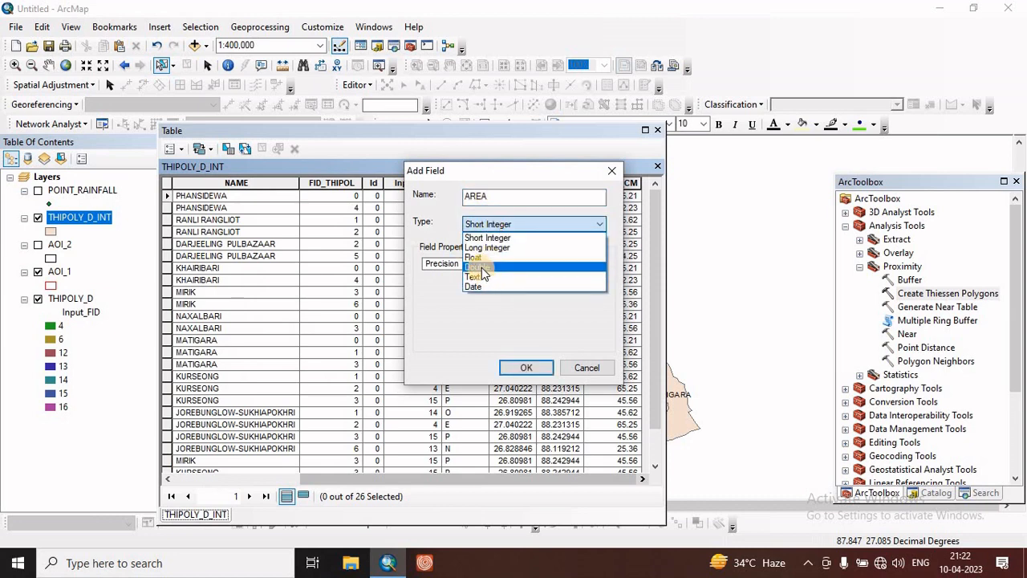
pyautogui.click(482, 267)
pyautogui.click(525, 367)
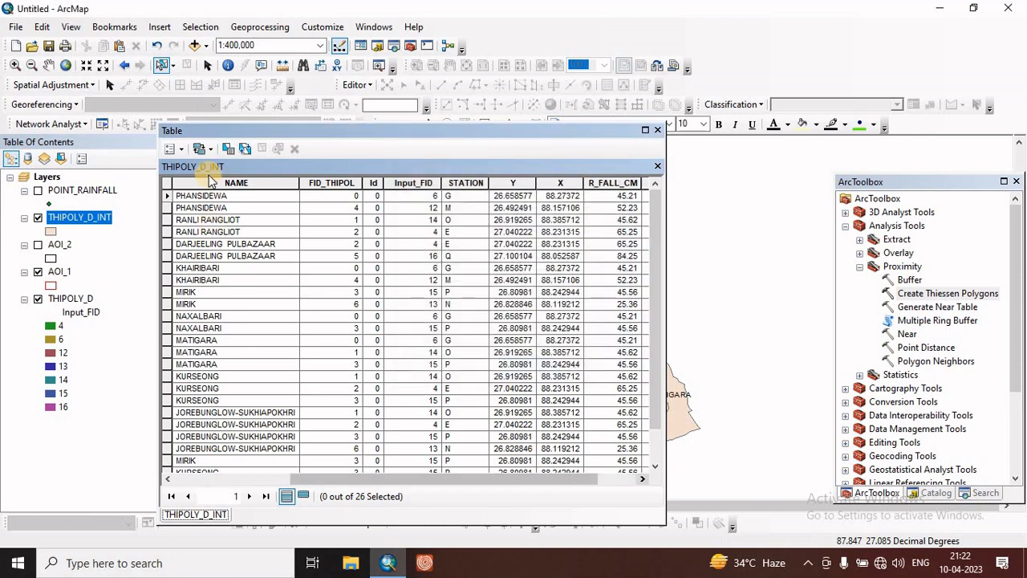
# - Add a second field named PAREA of type Double to the THIPOLY_D_INT attribute table
pyautogui.click(171, 149)
pyautogui.click(215, 255)
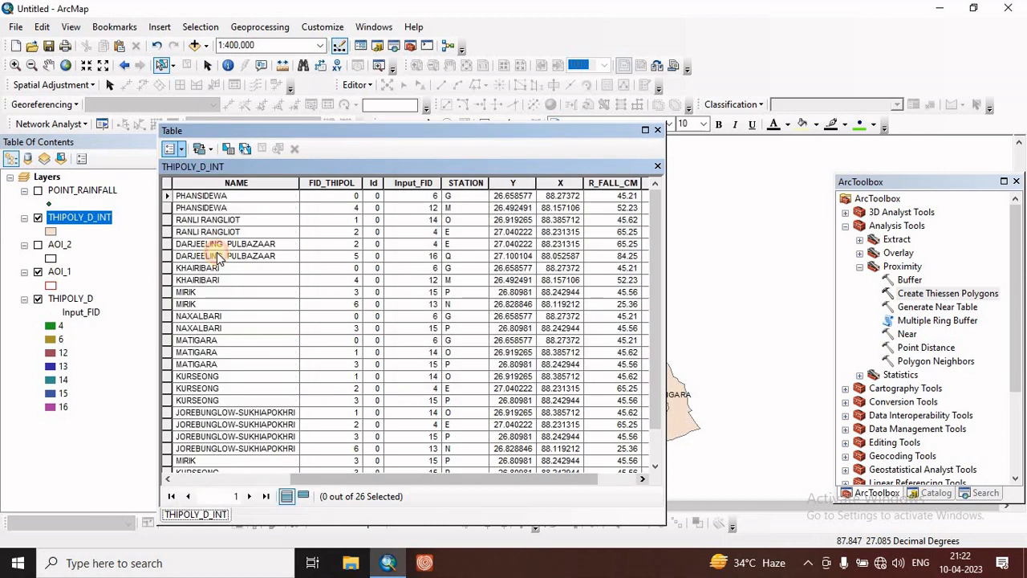
pyautogui.write('P')
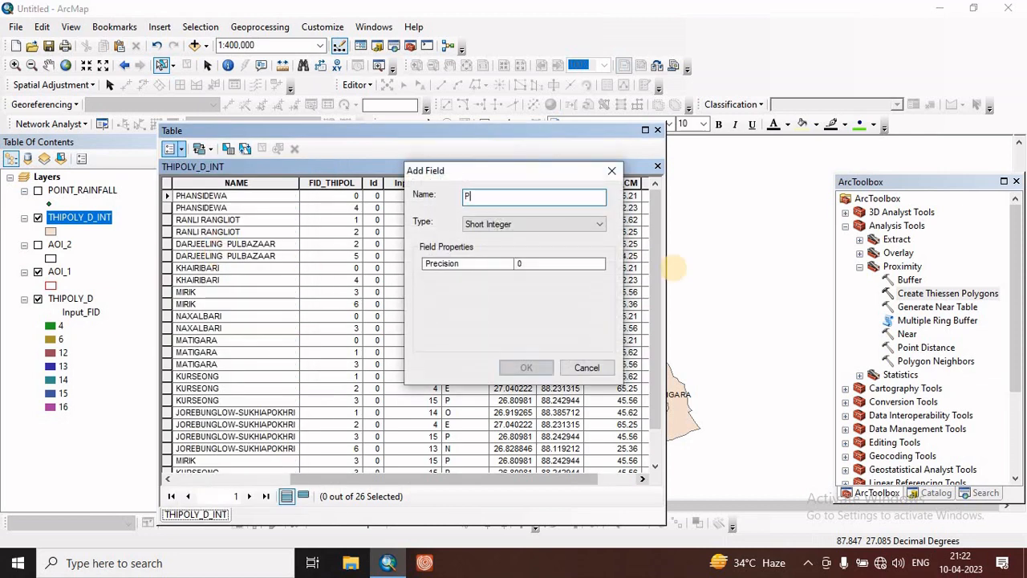
pyautogui.write('AREA')
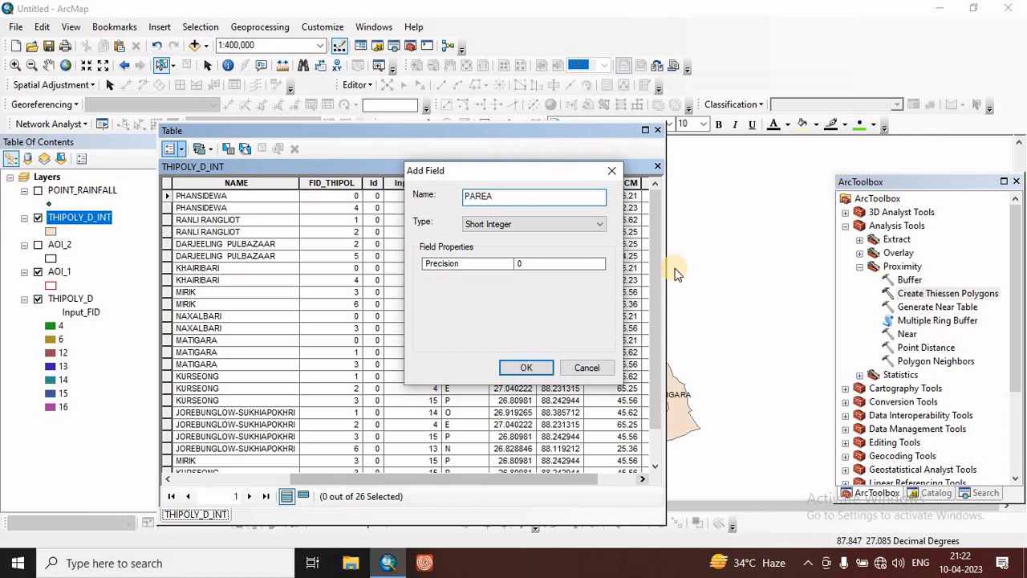
pyautogui.click(517, 225)
pyautogui.click(498, 277)
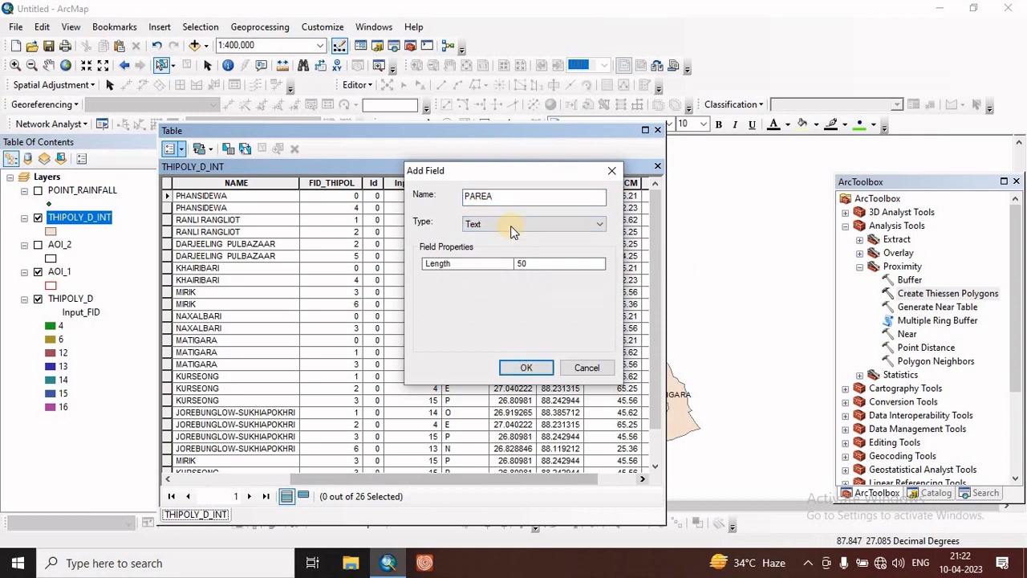
pyautogui.click(511, 225)
pyautogui.click(492, 267)
pyautogui.click(528, 368)
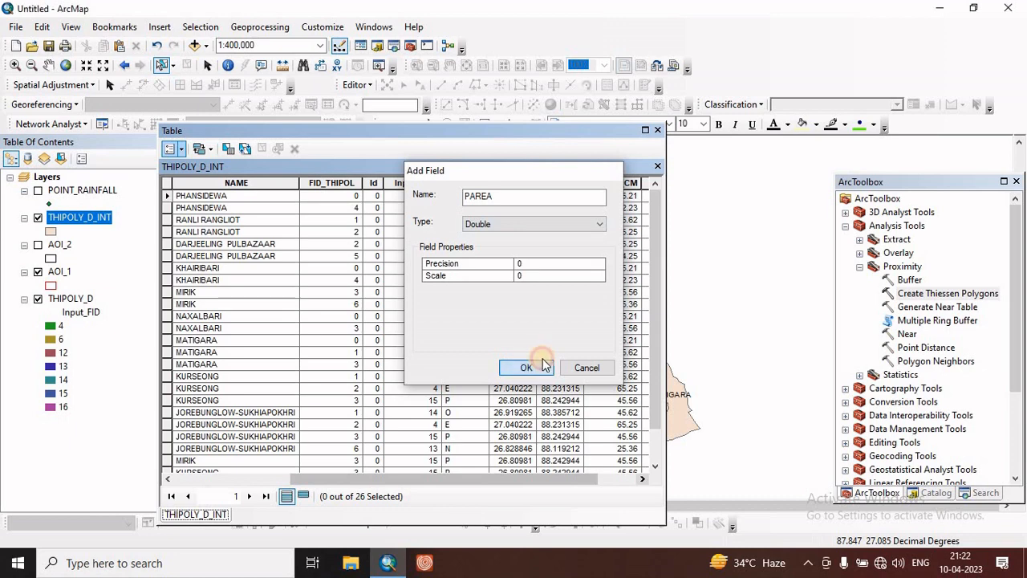
# - Start an edit session on the THIPOLY_D_INT layer
pyautogui.click(349, 86)
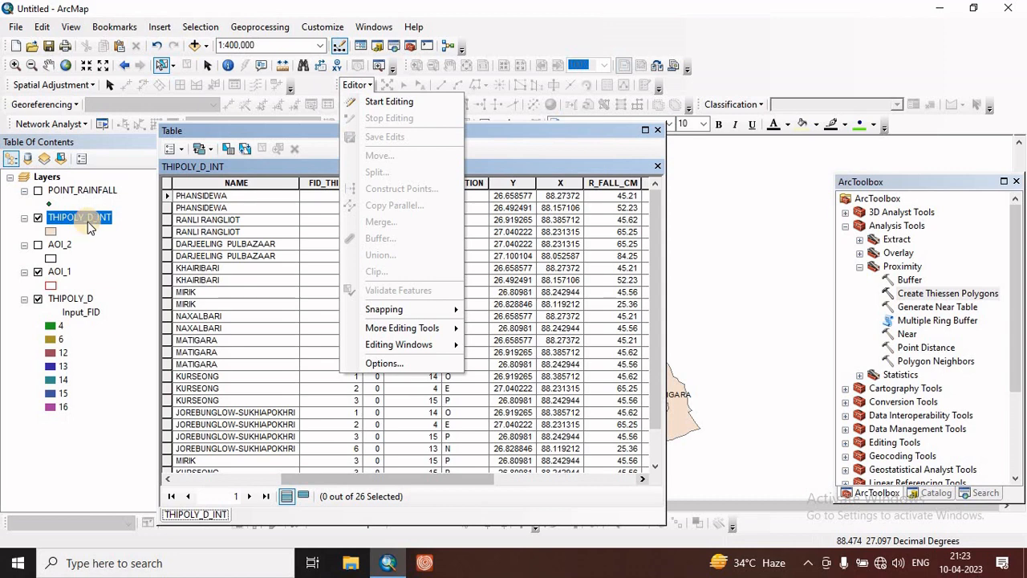
pyautogui.click(391, 102)
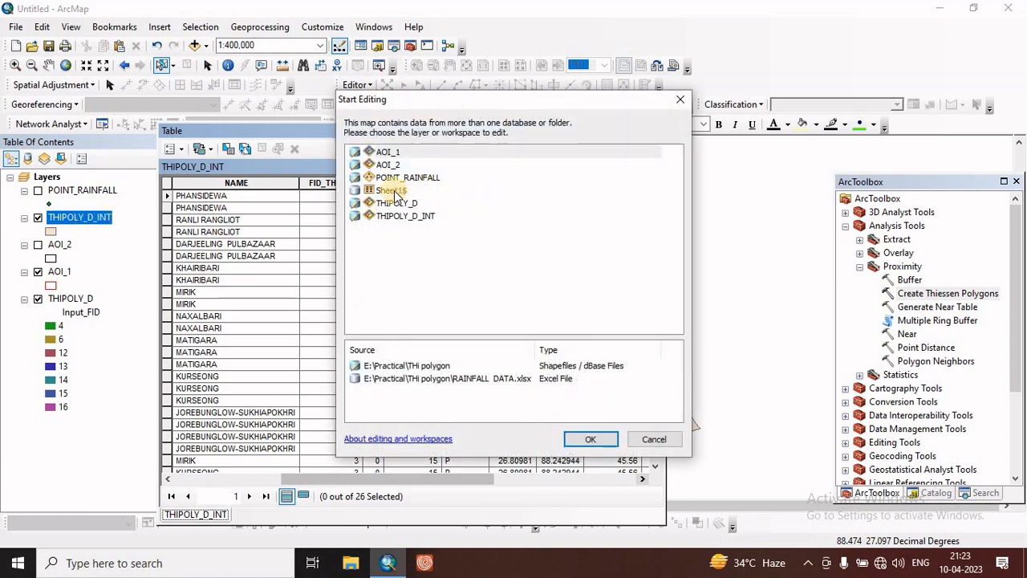
pyautogui.click(406, 217)
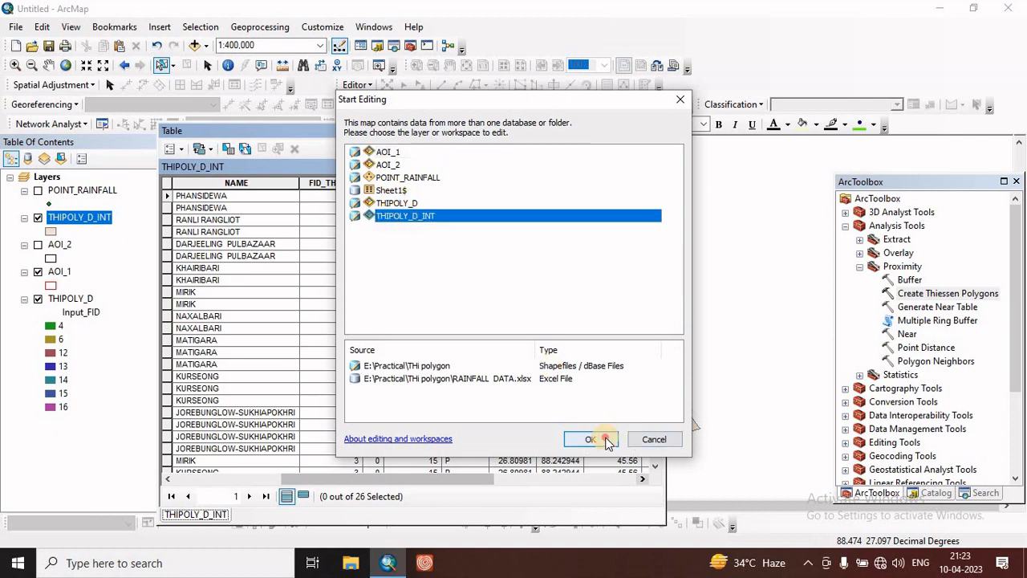
pyautogui.click(591, 439)
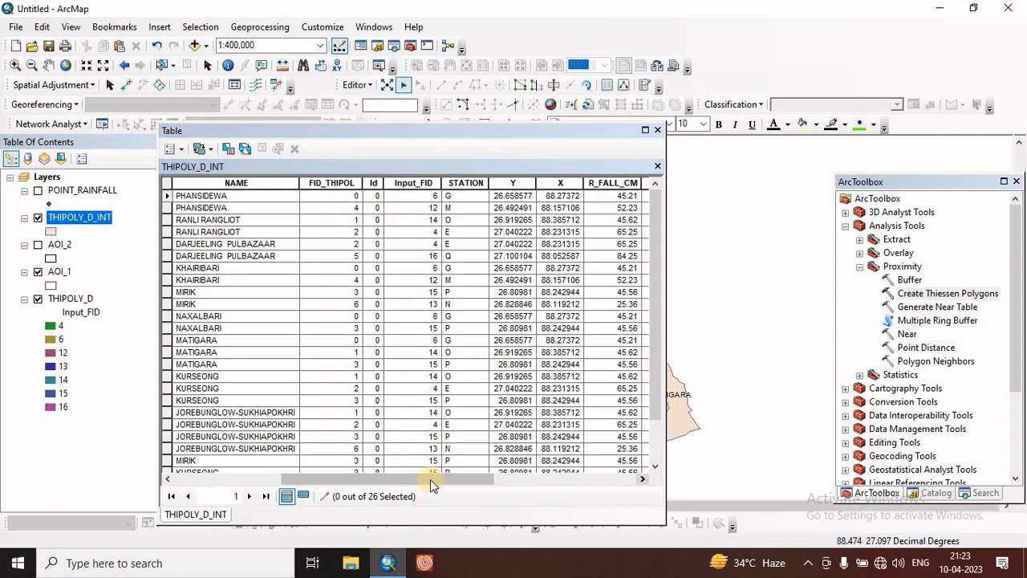
# - Try to calculate the polygon area for the AREA field with Calculate Geometry, and close the attribute table
pyautogui.moveTo(430, 479); pyautogui.dragTo(573, 479)
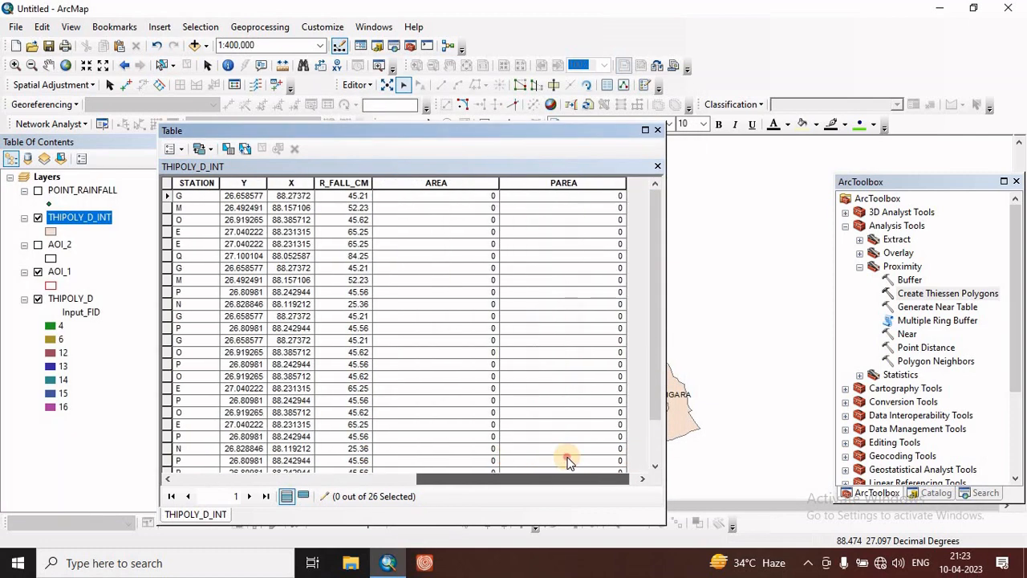
pyautogui.click(433, 181)
pyautogui.rightClick(431, 184)
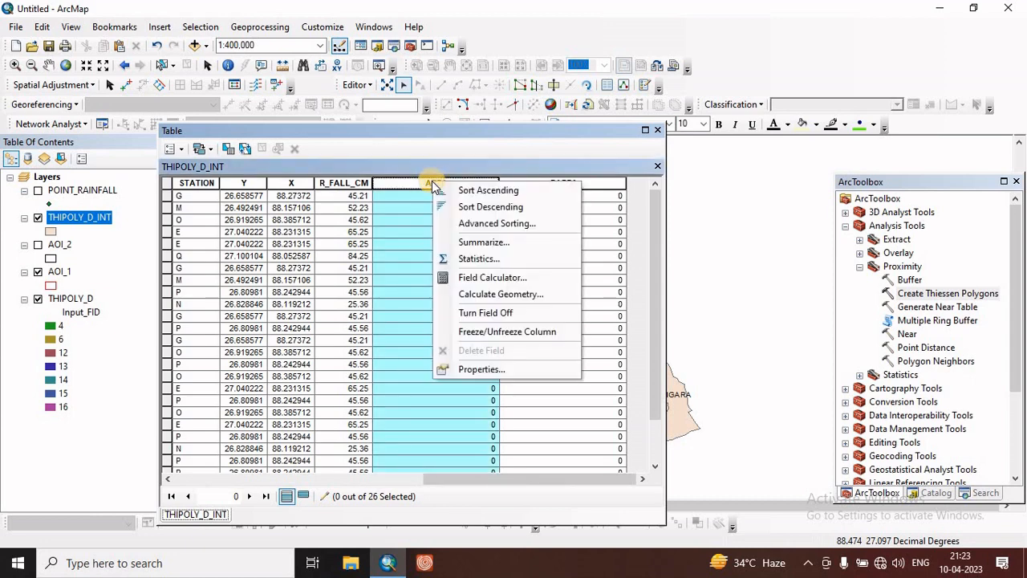
pyautogui.click(500, 295)
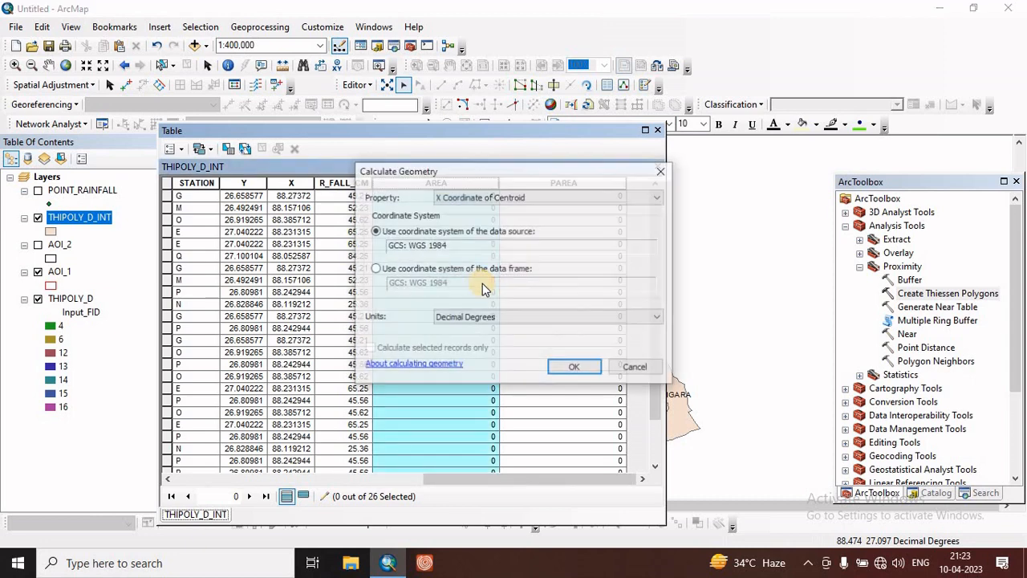
pyautogui.click(481, 197)
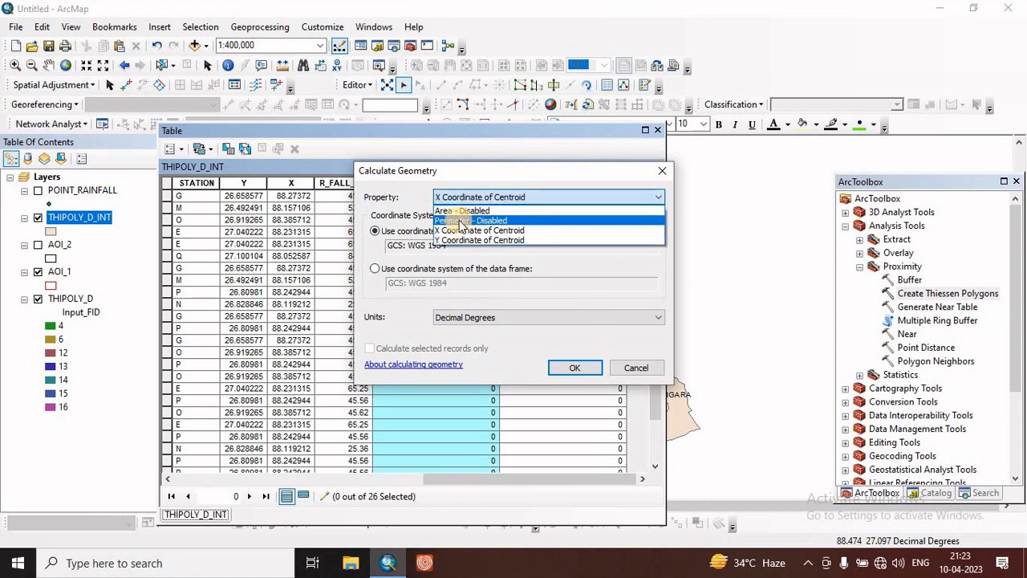
pyautogui.click(459, 210)
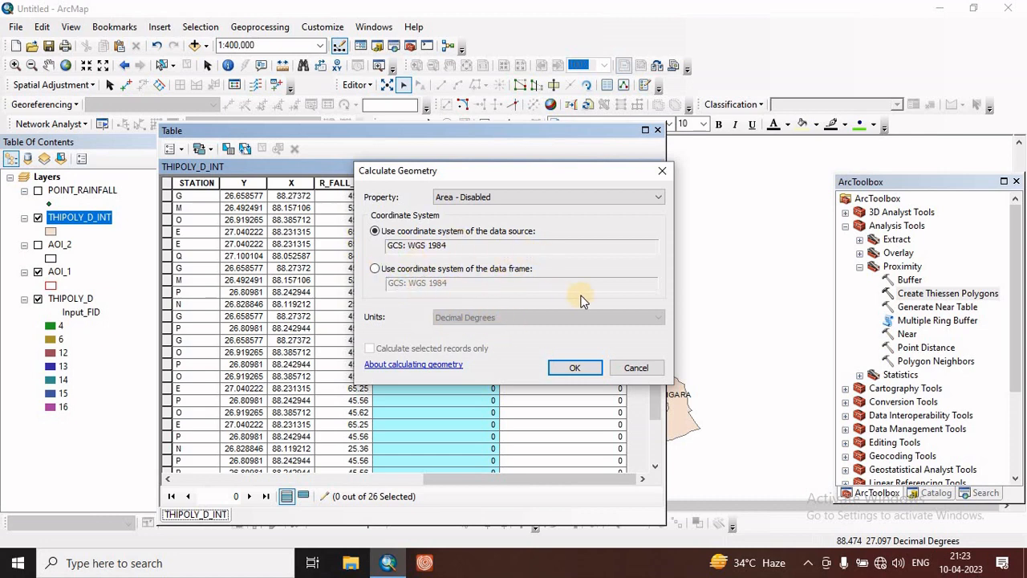
pyautogui.click(637, 367)
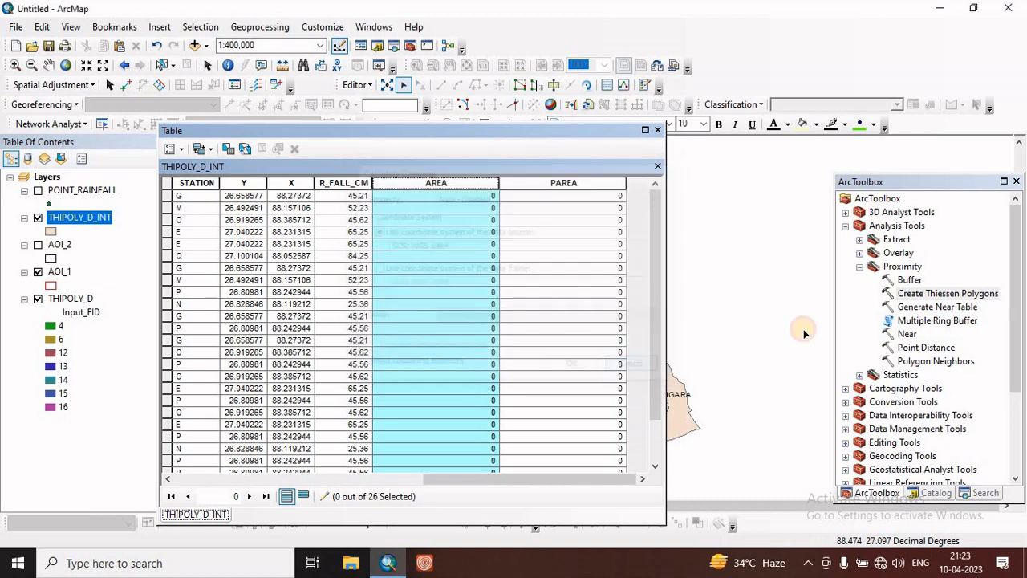
pyautogui.click(657, 130)
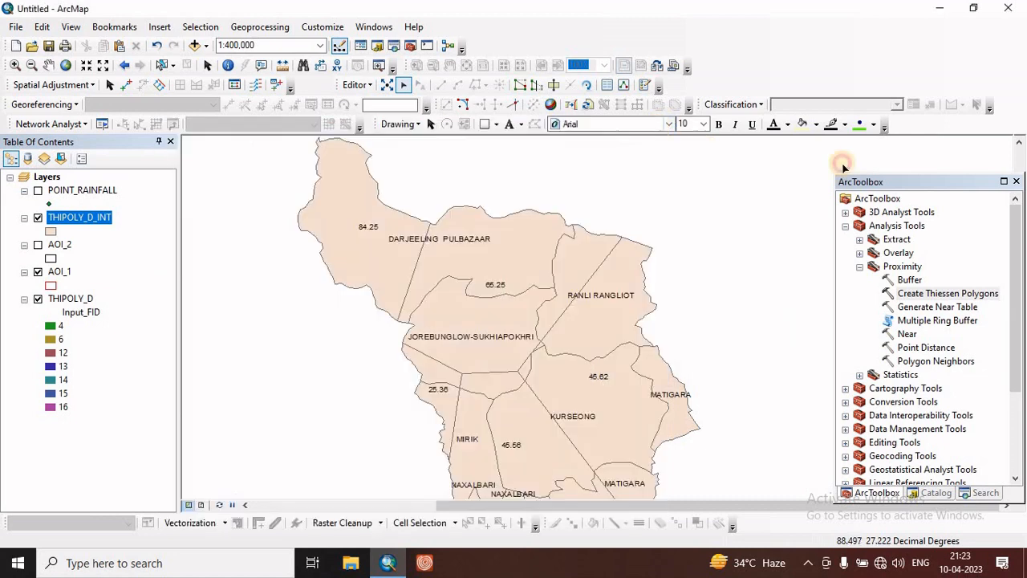
# - Check the coordinate system of the THIPOLY_D_INT layer in its data source properties
pyautogui.rightClick(66, 219)
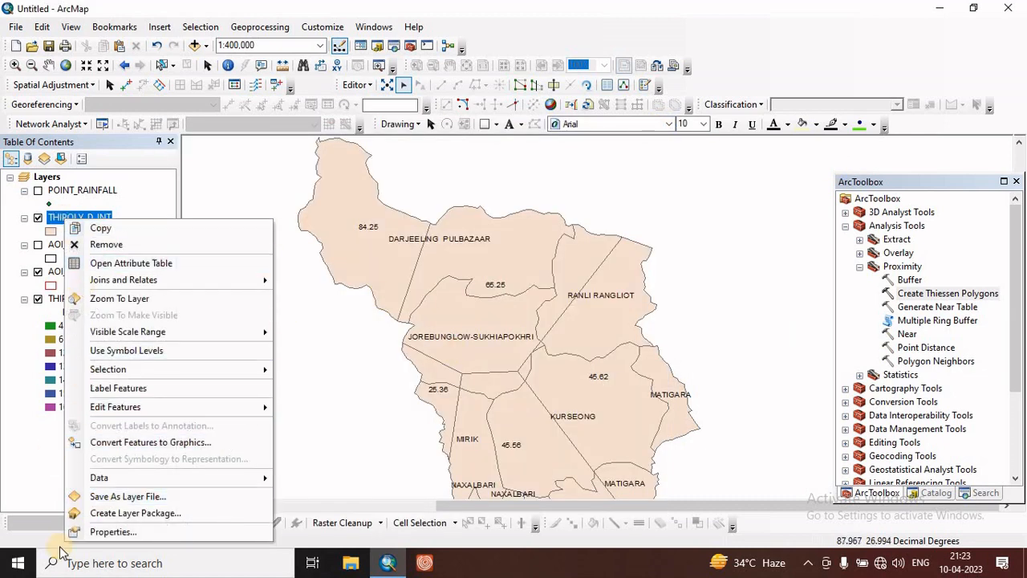
pyautogui.click(111, 531)
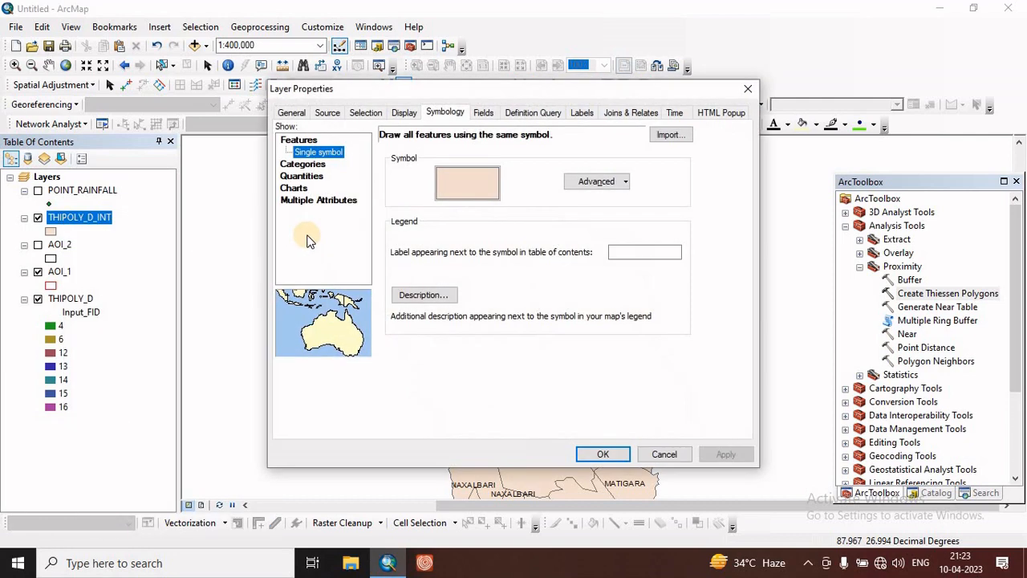
pyautogui.click(328, 114)
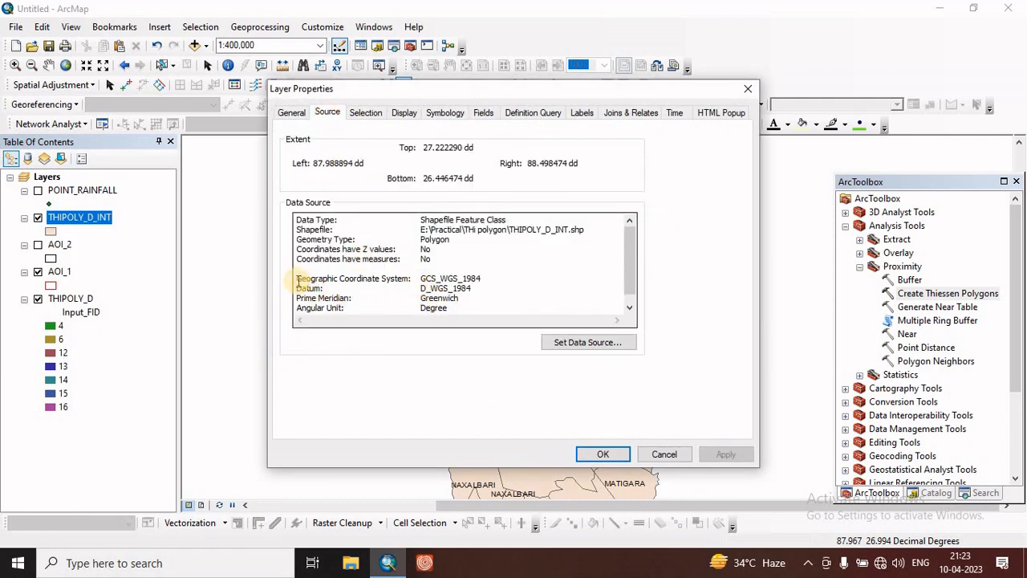
pyautogui.moveTo(297, 280); pyautogui.dragTo(409, 281)
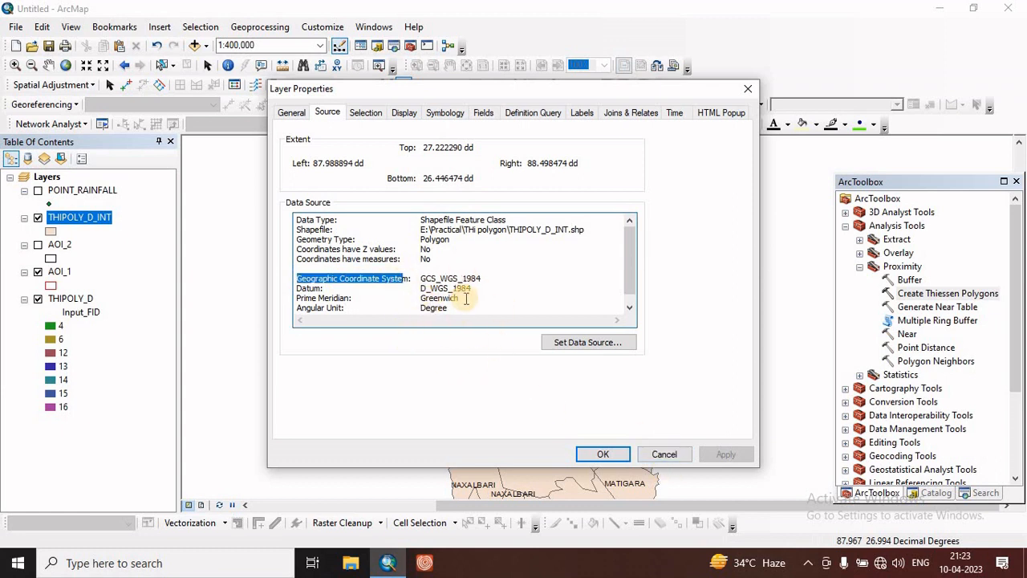
pyautogui.click(665, 456)
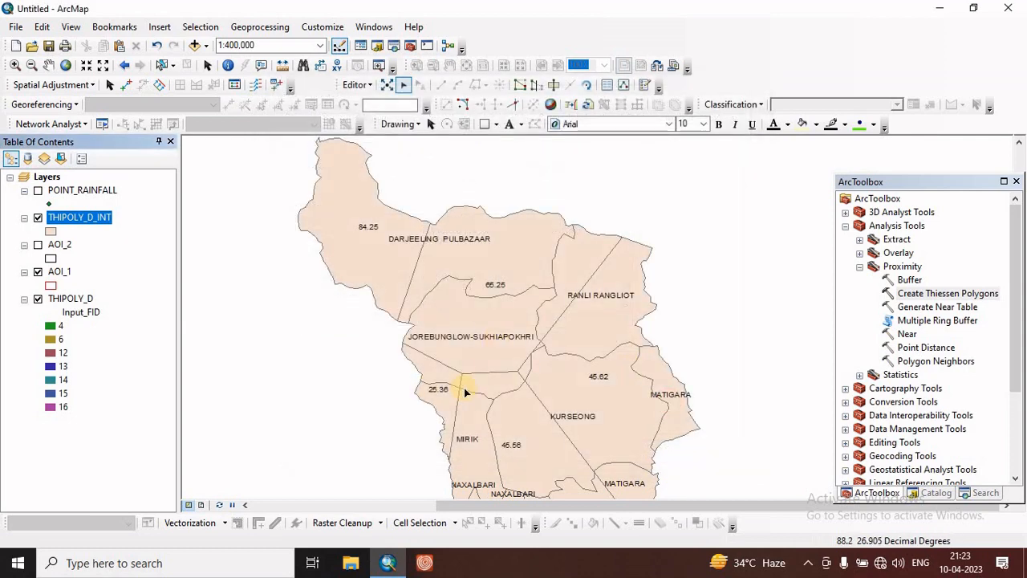
# - Open the Project tool from the Projections and Transformations toolset of the Data Management Tools
pyautogui.scroll(-1, 537, 353)
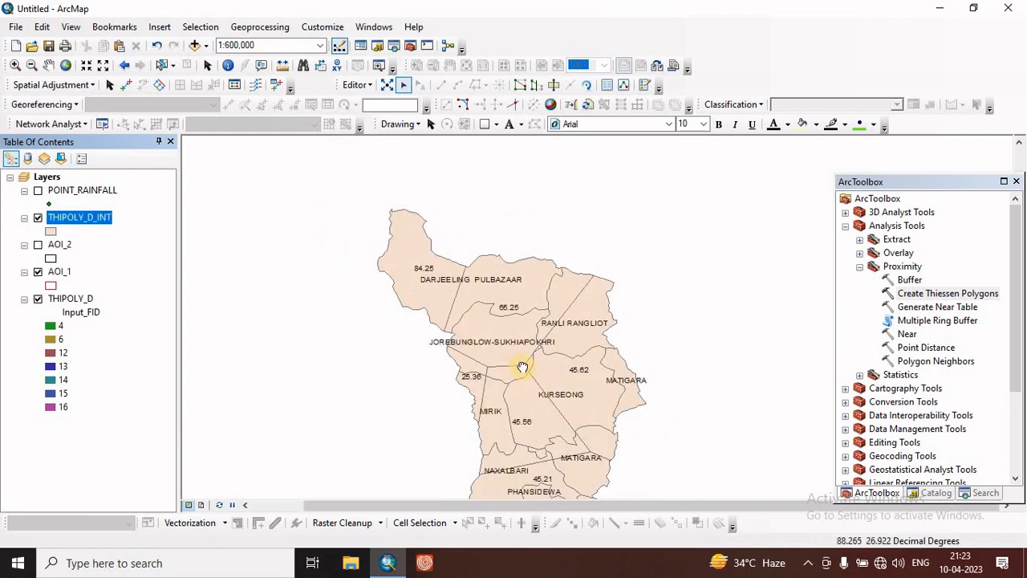
pyautogui.moveTo(523, 367); pyautogui.dragTo(484, 303)
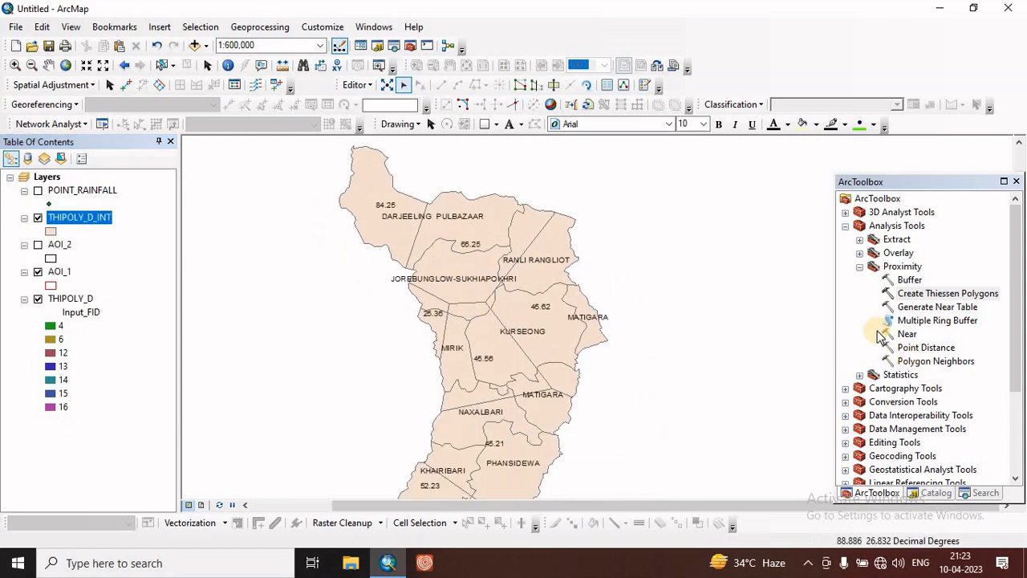
pyautogui.scroll(-3, 881, 337)
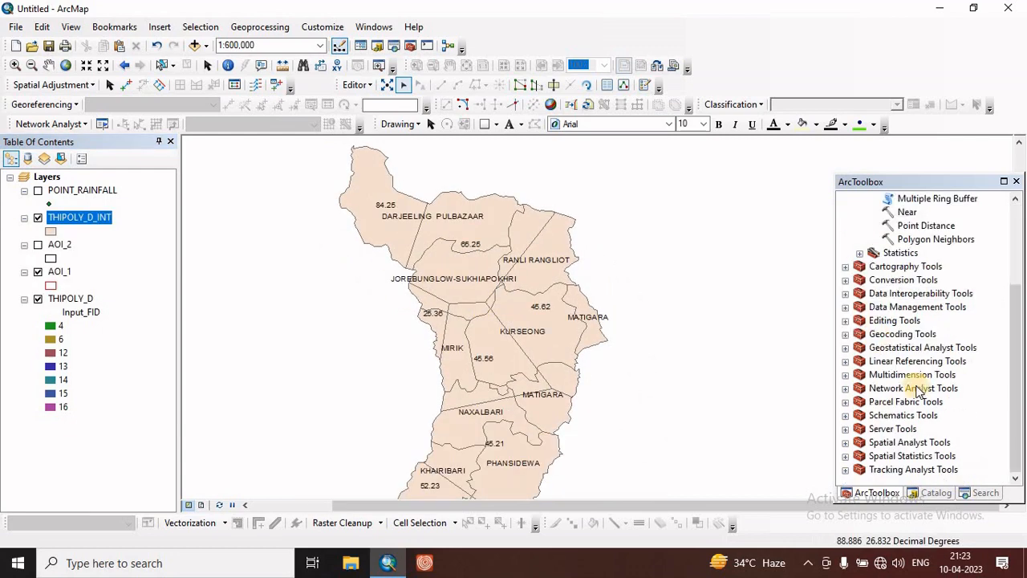
pyautogui.doubleClick(915, 307)
pyautogui.scroll(-2, 941, 353)
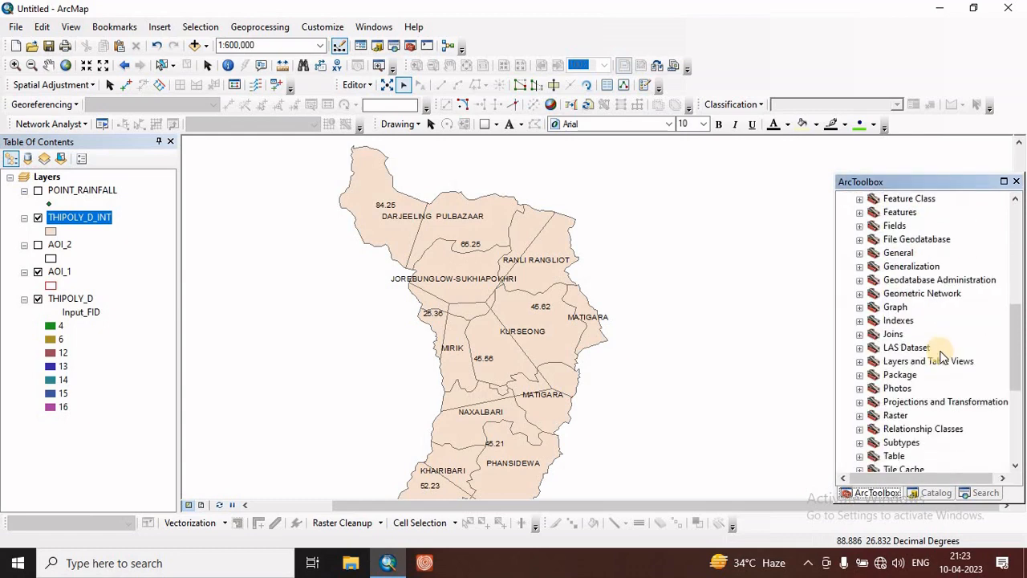
pyautogui.doubleClick(935, 401)
pyautogui.scroll(-3, 938, 387)
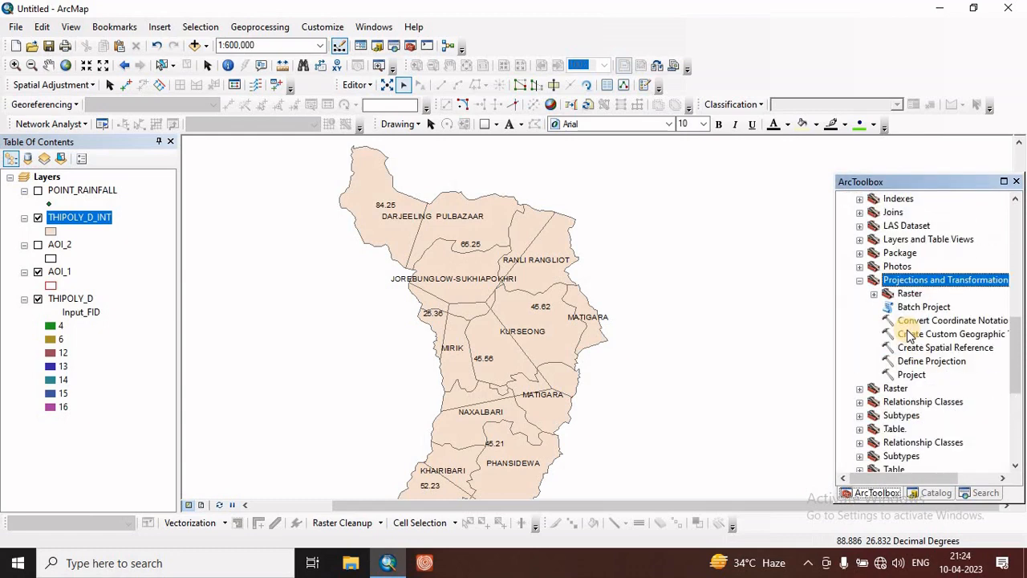
pyautogui.click(911, 374)
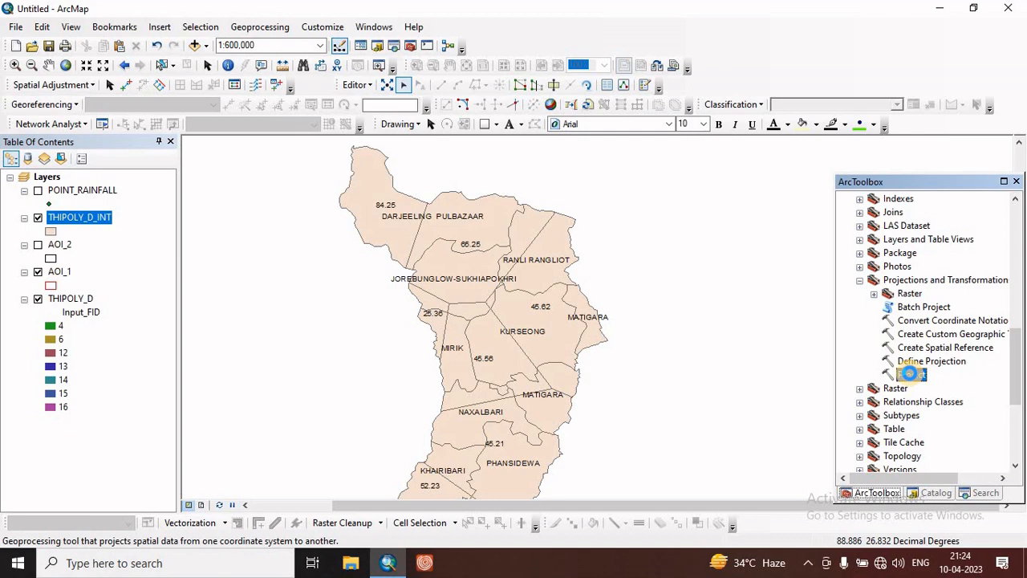
# - Set THIPOLY_D_INT as the Project tool's input and WGS_1984_UTM_Zone_45N as its output coordinate system
pyautogui.doubleClick(911, 373)
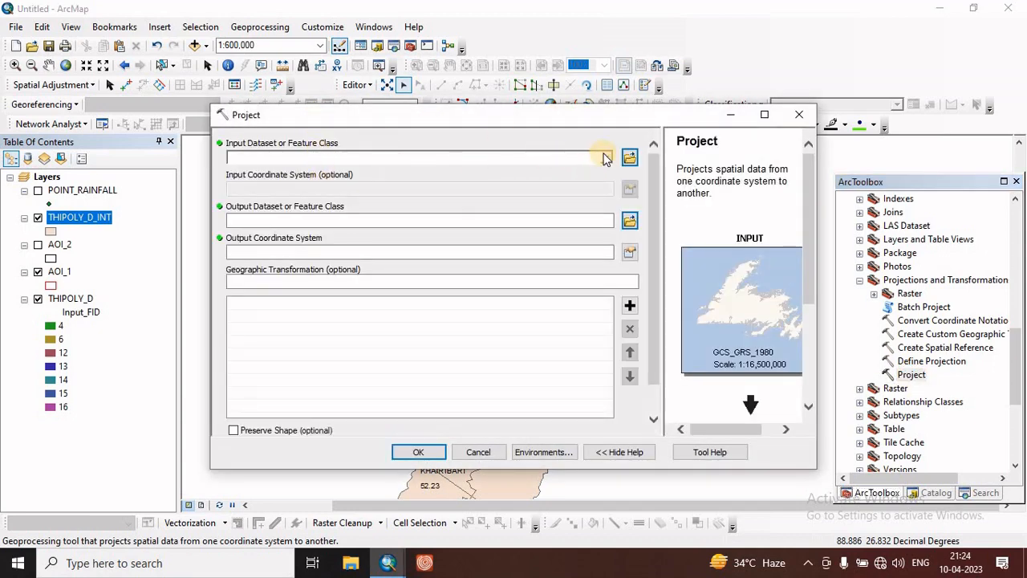
pyautogui.click(605, 158)
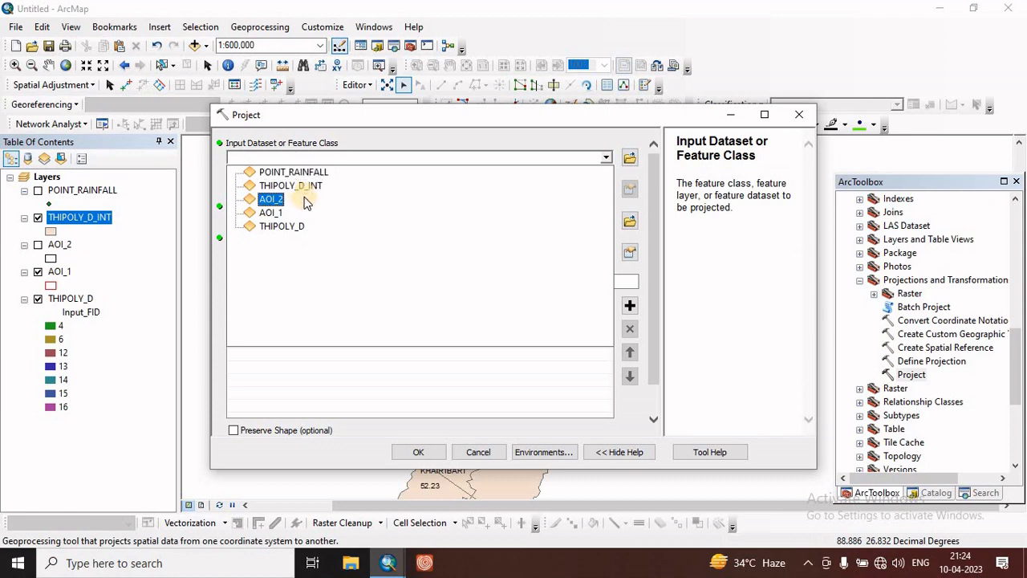
pyautogui.click(297, 187)
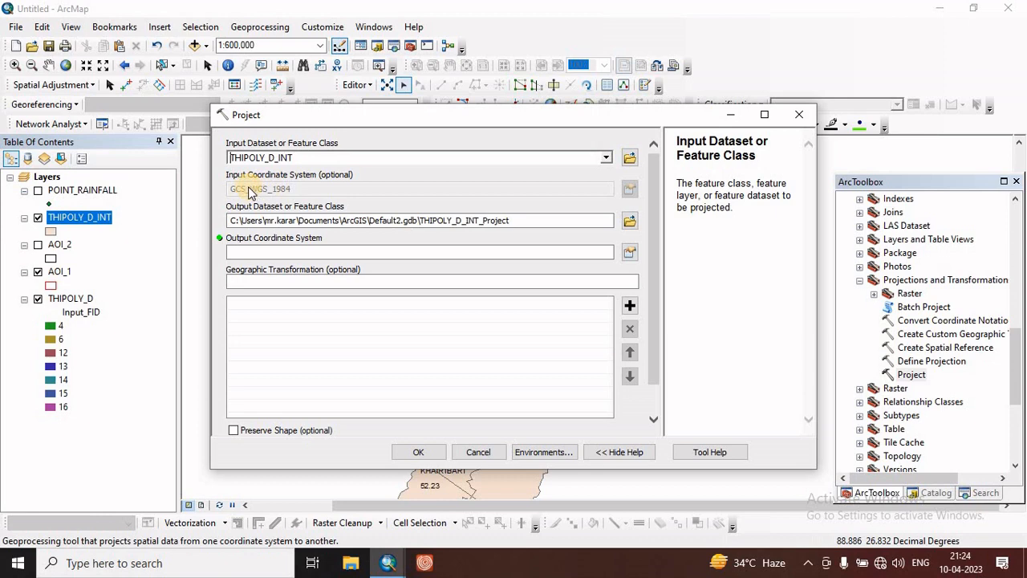
pyautogui.click(630, 252)
pyautogui.click(491, 193)
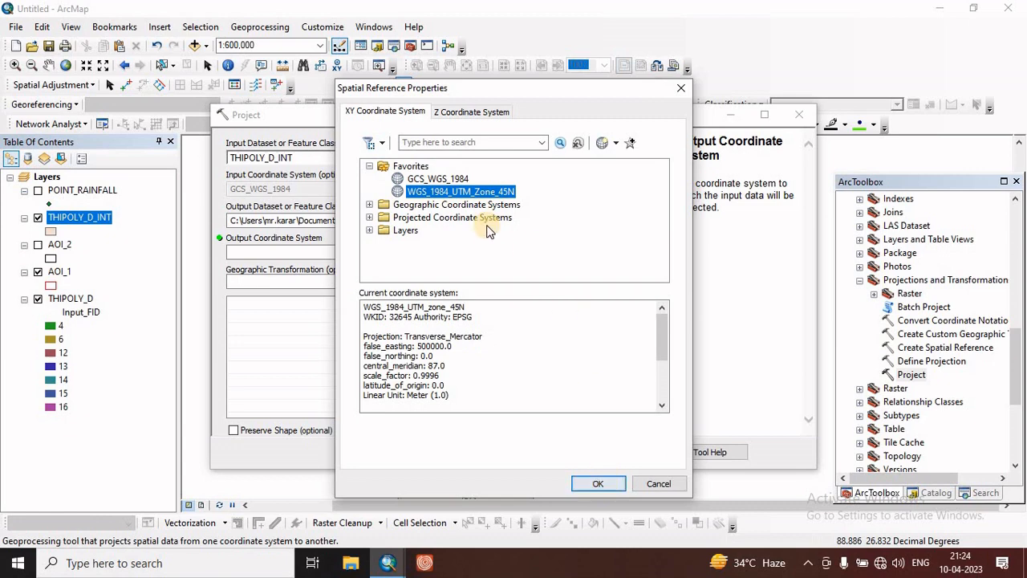
pyautogui.click(509, 192)
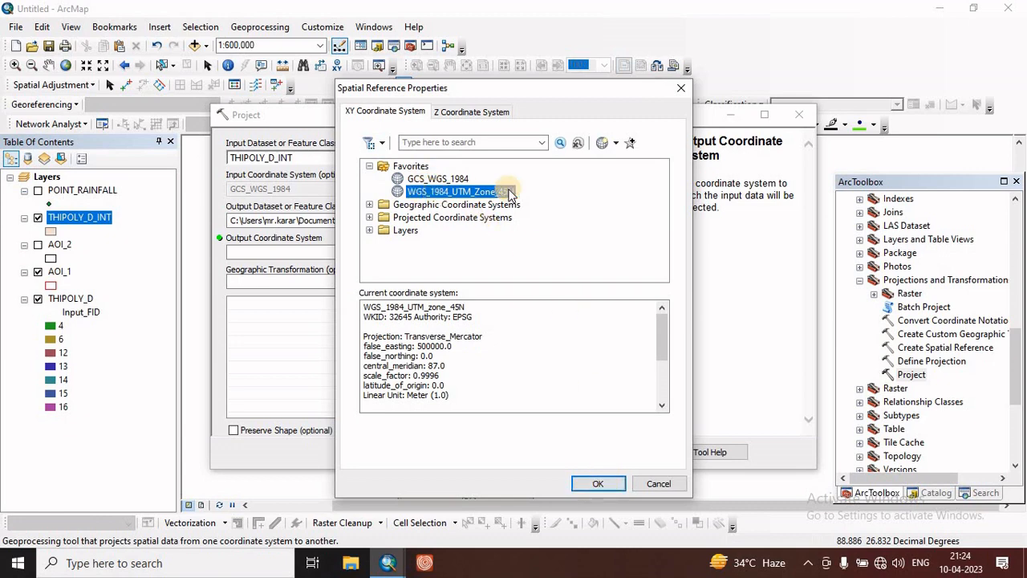
pyautogui.click(459, 195)
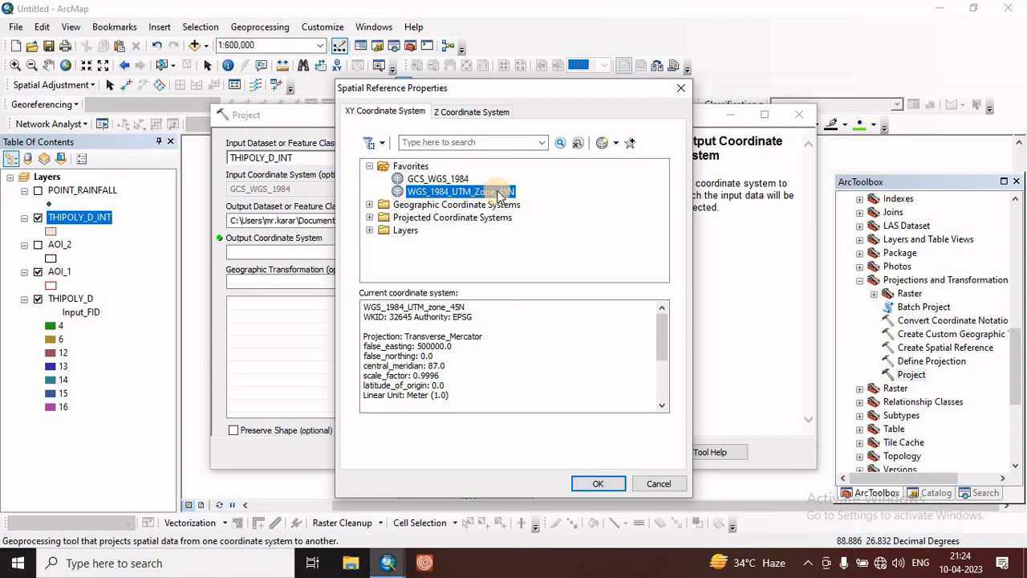
pyautogui.click(600, 486)
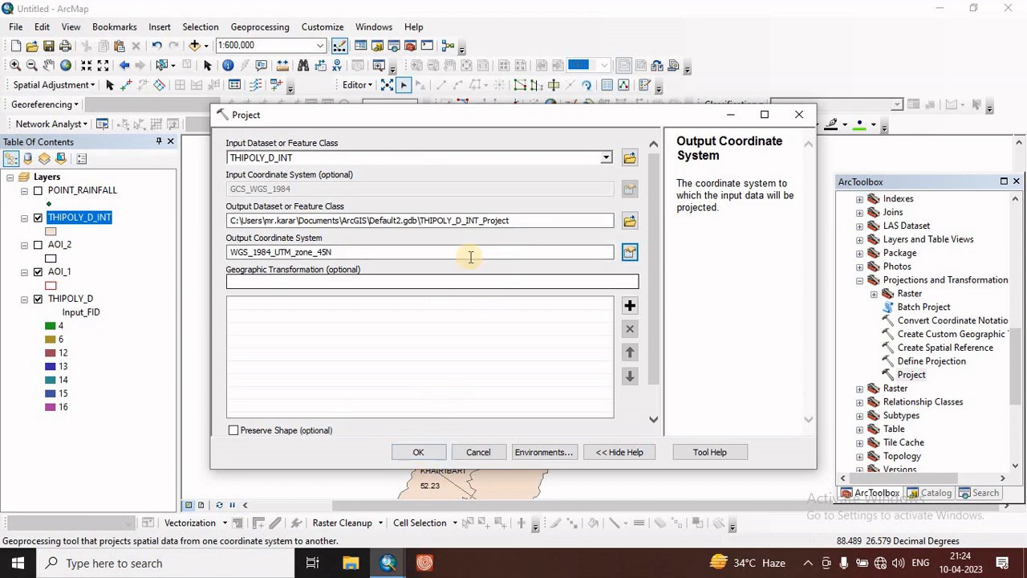
# - Name the output dataset THIPOLY_D_INT_UTM in the THi polygon folder and run the projection
pyautogui.click(630, 221)
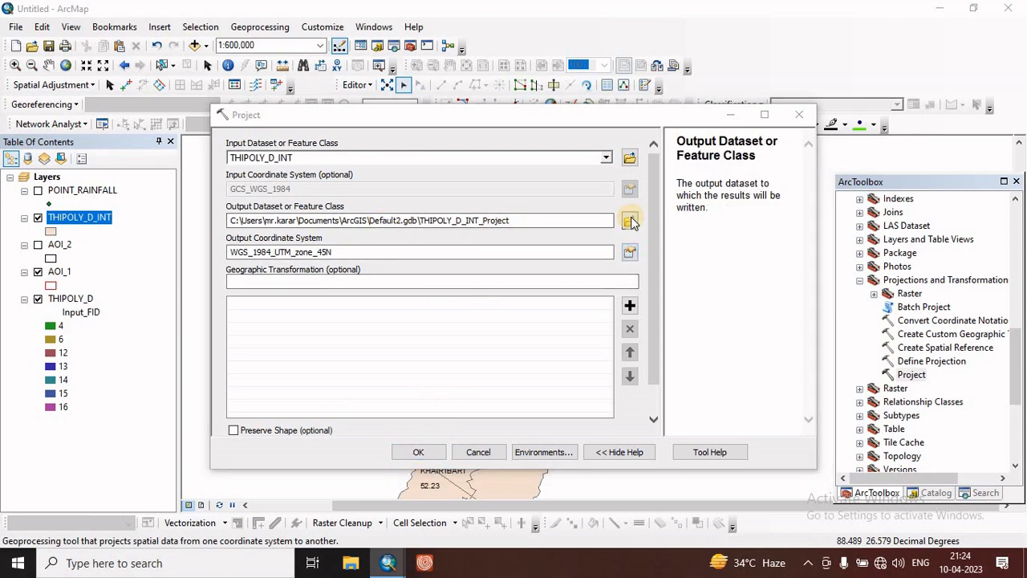
pyautogui.click(393, 295)
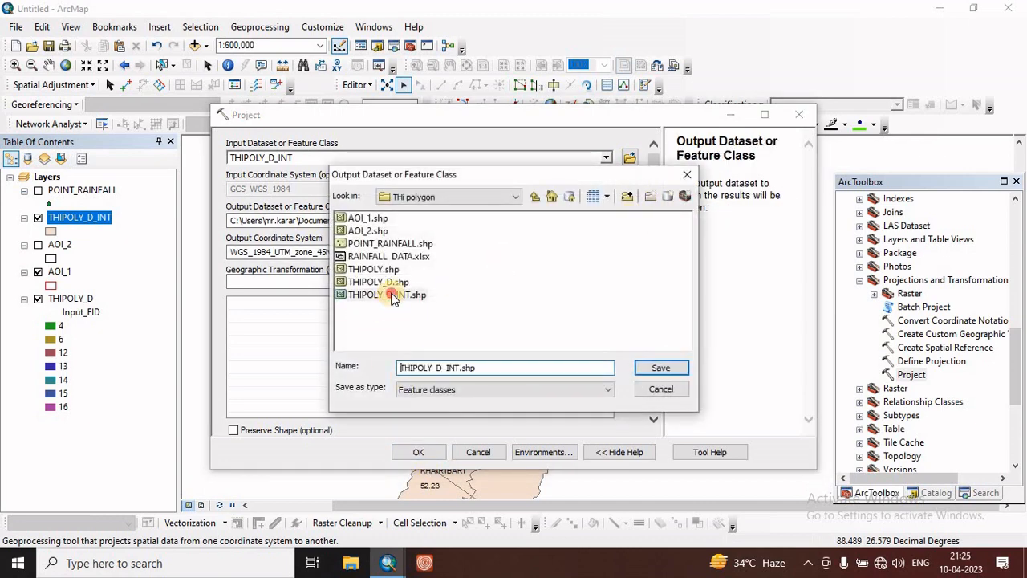
pyautogui.click(485, 366)
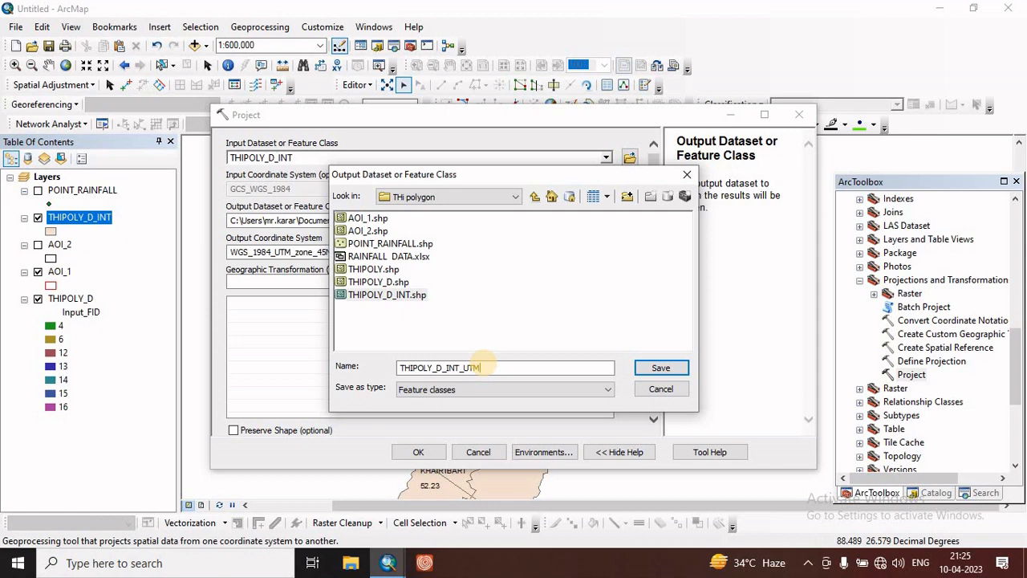
pyautogui.click(654, 369)
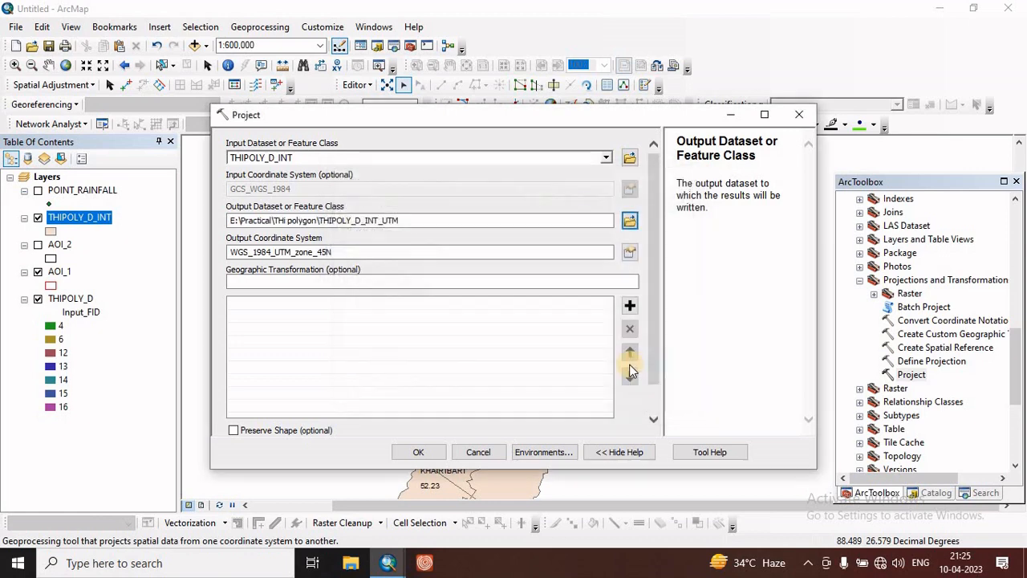
pyautogui.click(418, 452)
# - Hide the THIPOLY_D_INT layer and open the attribute table of THIPOLY_D_INT_UTM at its AREA and PAREA fields
pyautogui.rightClick(60, 246)
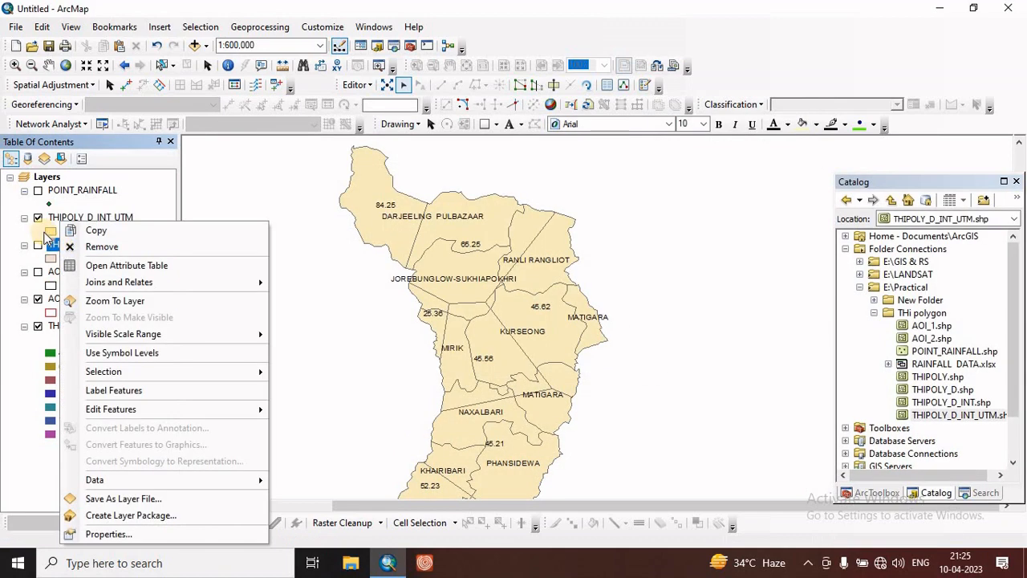
pyautogui.click(40, 228)
pyautogui.click(89, 218)
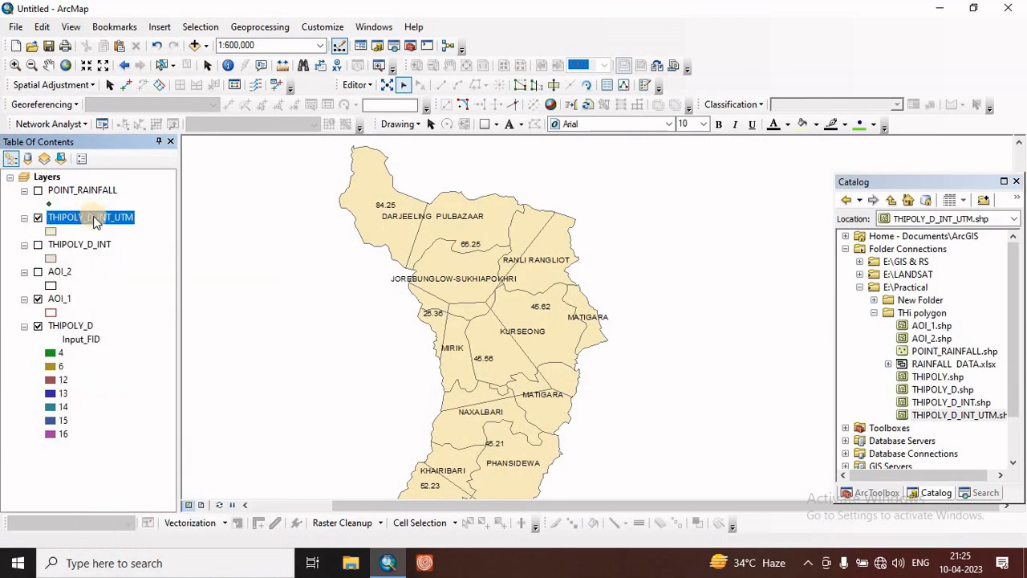
pyautogui.rightClick(89, 223)
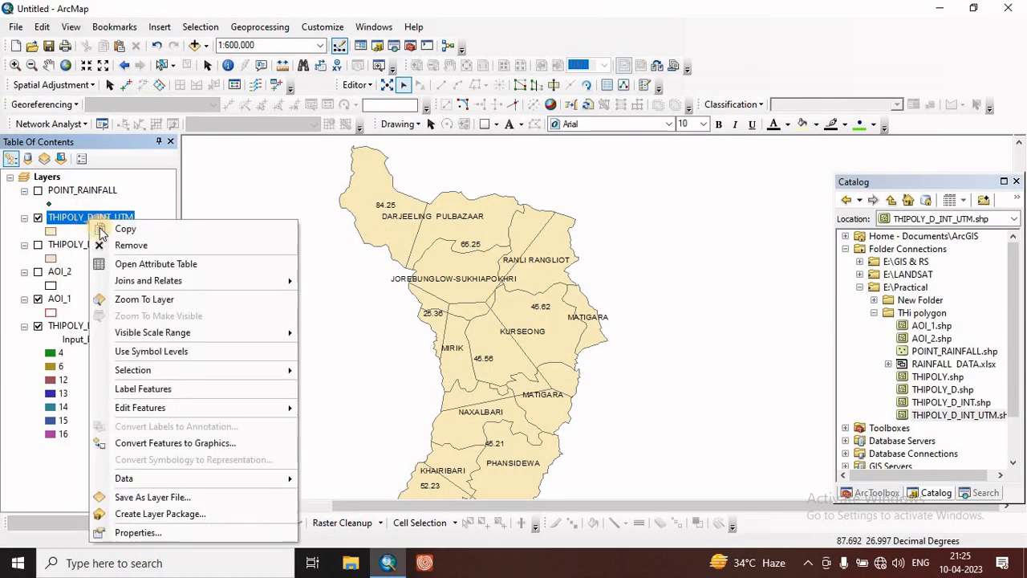
pyautogui.click(143, 266)
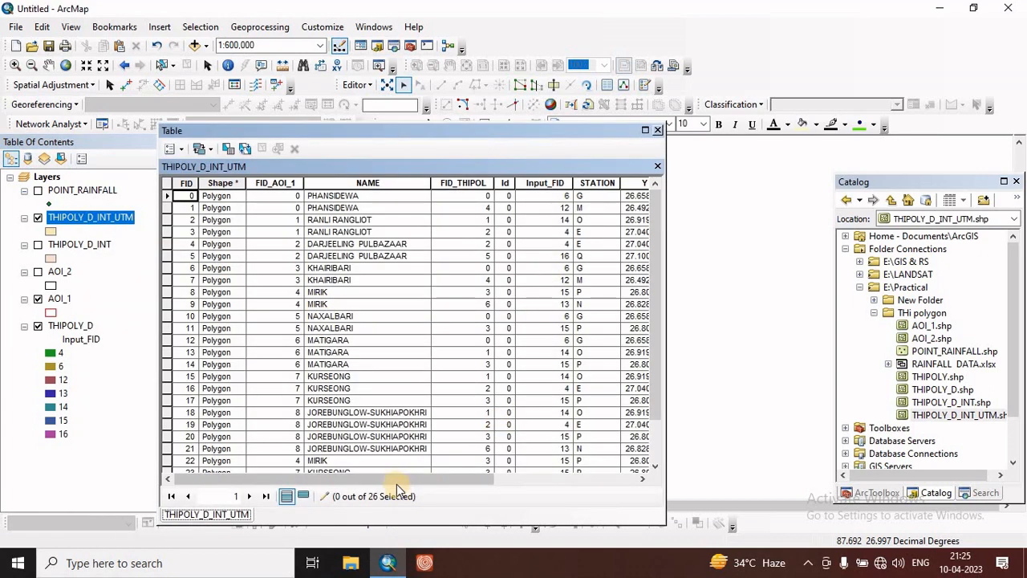
pyautogui.moveTo(394, 479); pyautogui.dragTo(551, 478)
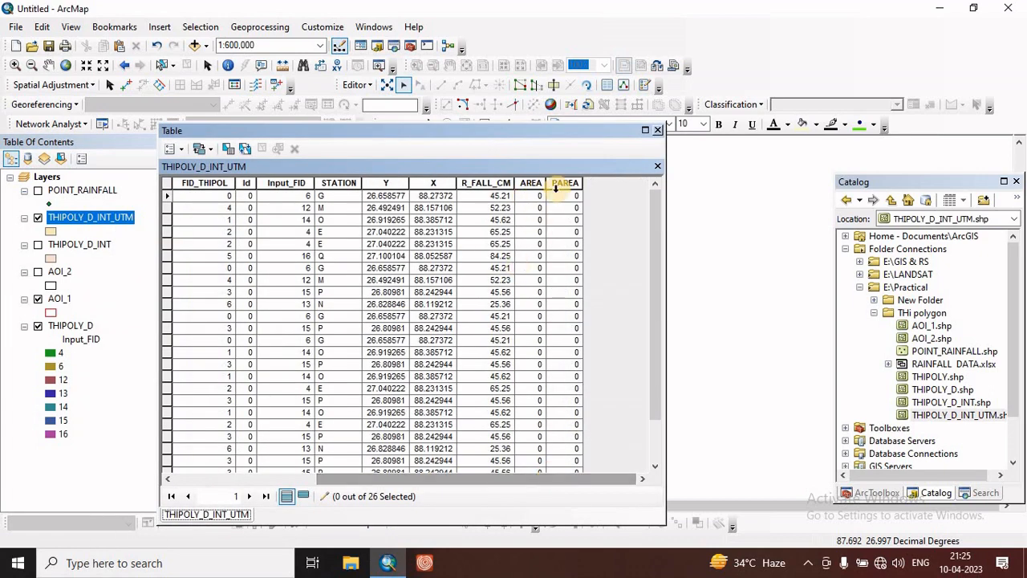
# - Save and end the current edit session, and start a new one on the THIPOLY_D_INT_UTM layer
pyautogui.click(355, 85)
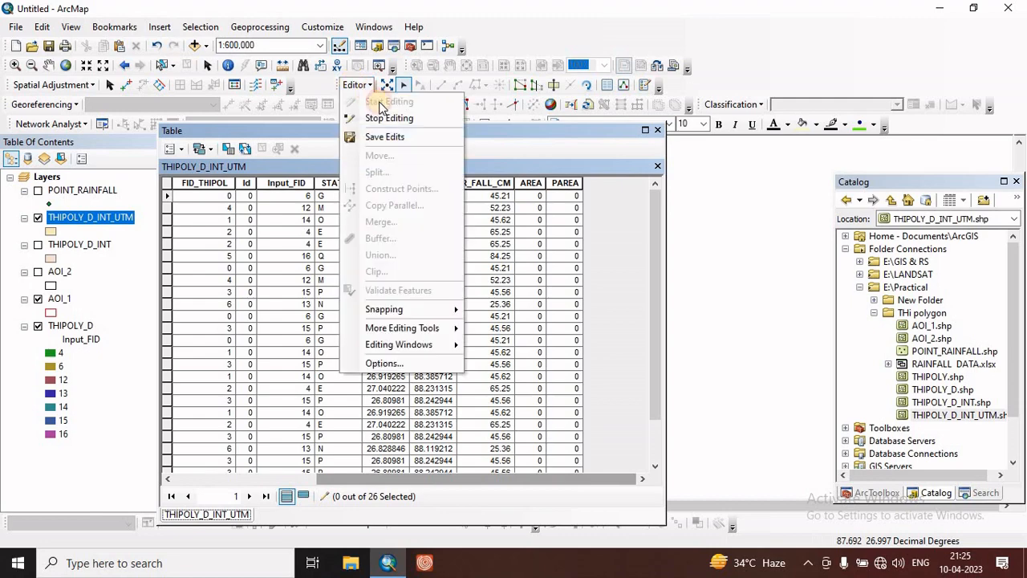
pyautogui.click(385, 136)
pyautogui.click(362, 87)
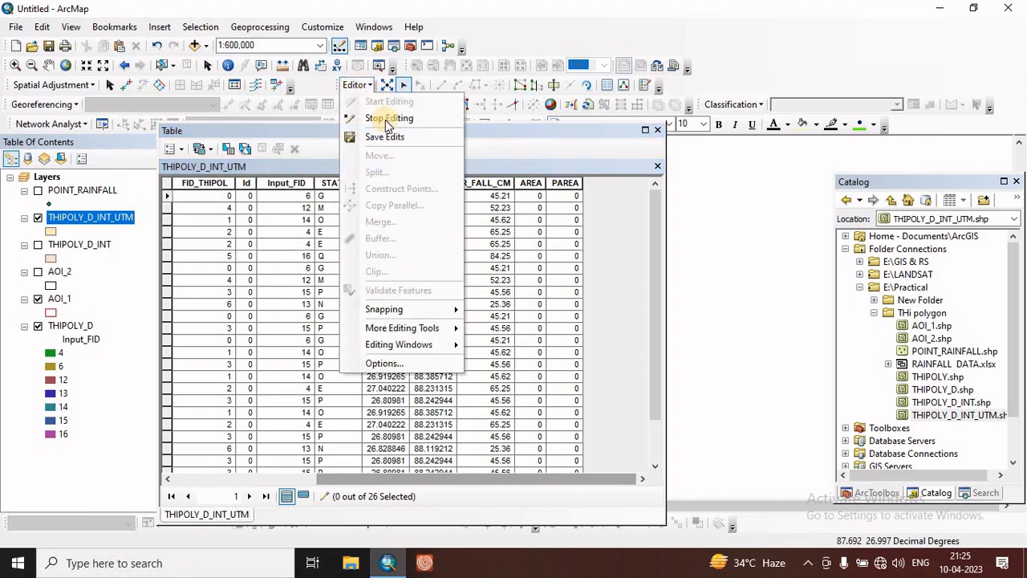
pyautogui.click(380, 117)
pyautogui.click(355, 85)
pyautogui.click(383, 100)
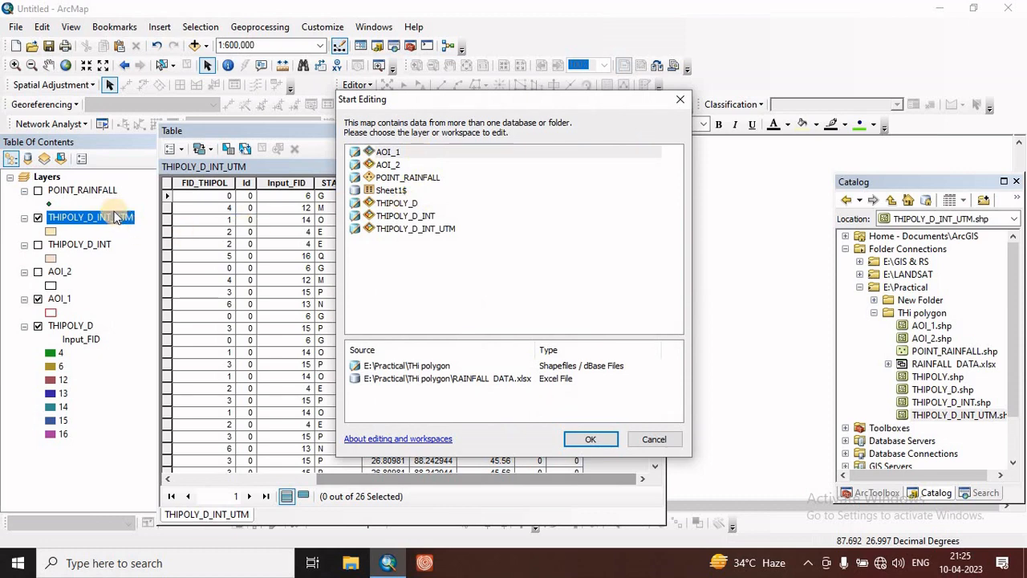
pyautogui.click(433, 228)
pyautogui.click(598, 439)
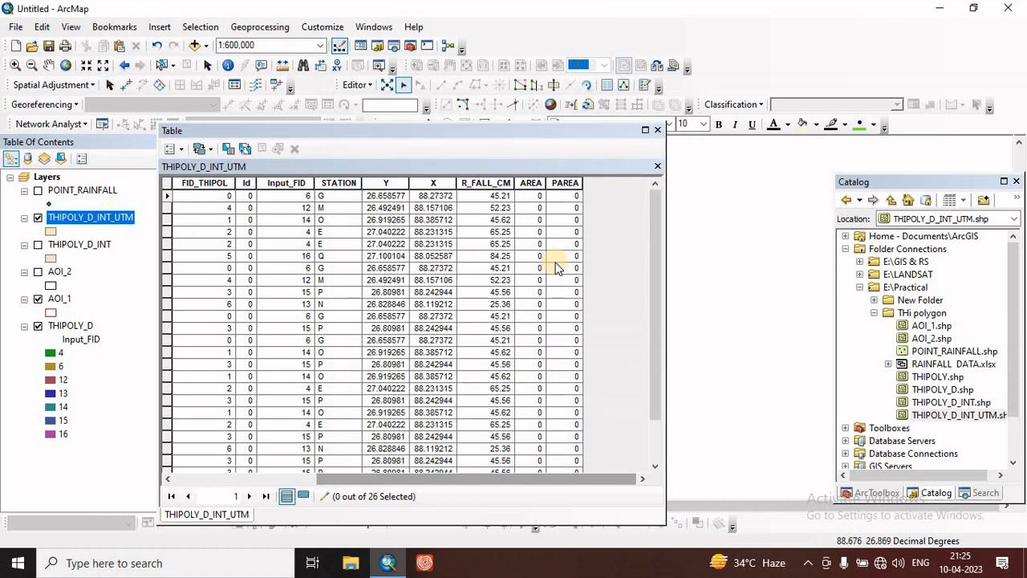
# - Calculate the polygon area in square kilometers for the AREA field, using the data source's coordinate system
pyautogui.rightClick(533, 190)
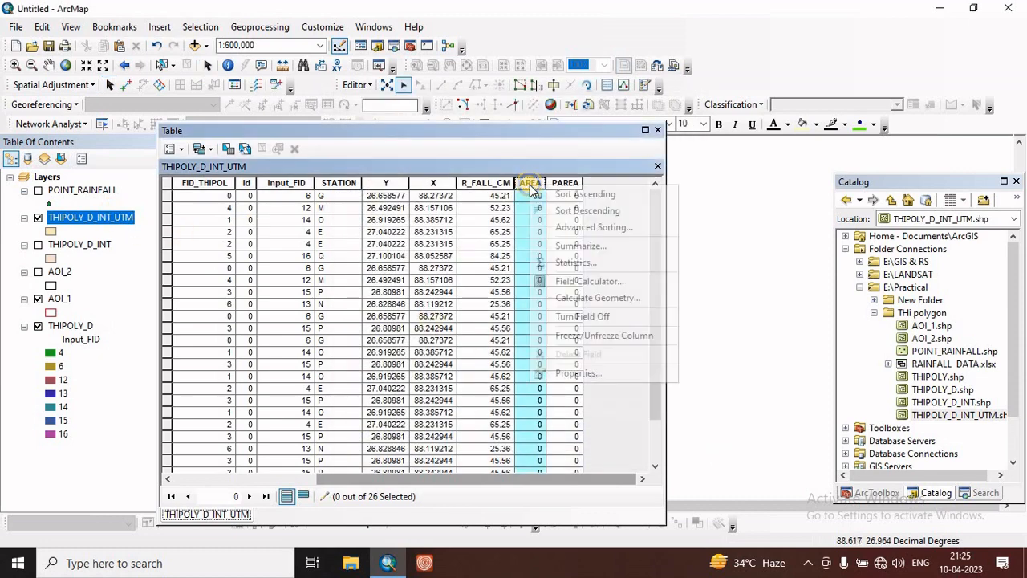
pyautogui.click(590, 299)
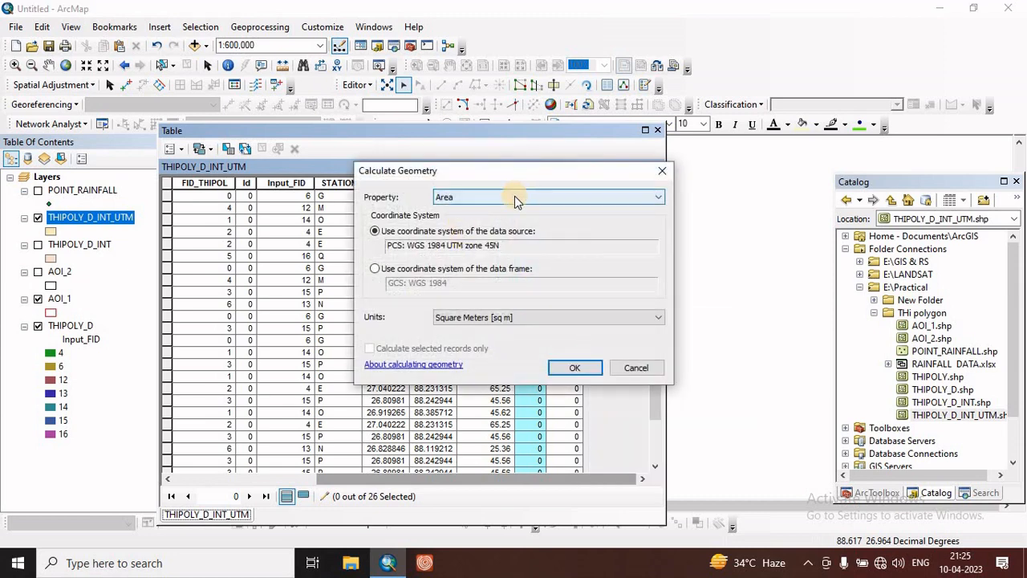
pyautogui.click(502, 319)
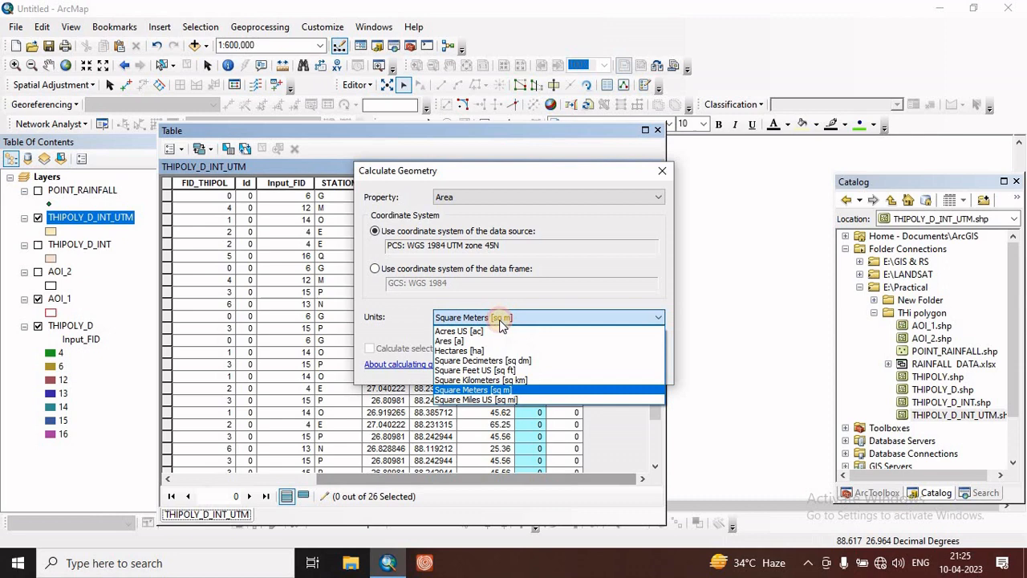
pyautogui.click(518, 376)
pyautogui.click(577, 372)
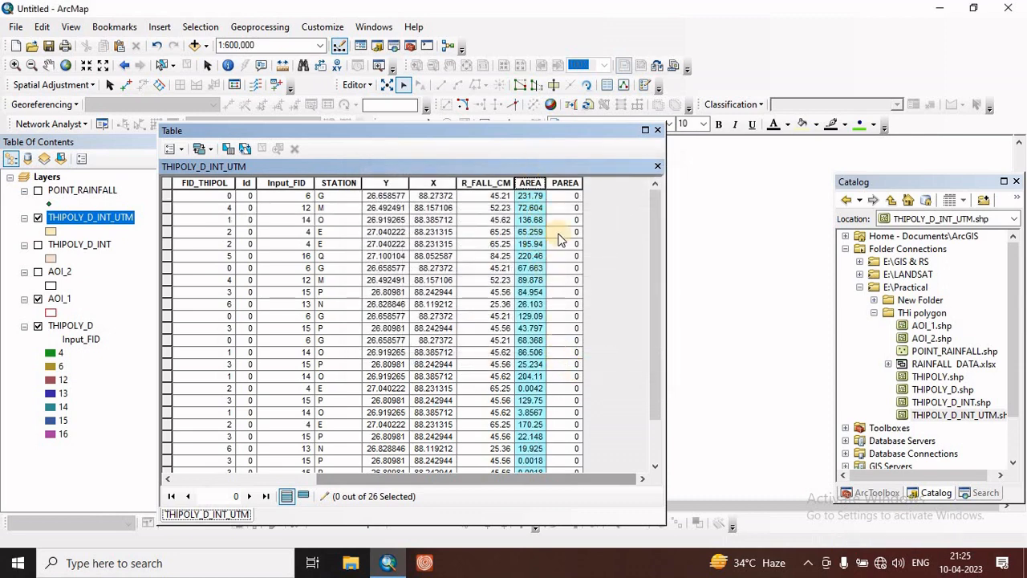
# - Copy the sum of the AREA field from its statistics and close the statistics window
pyautogui.click(562, 183)
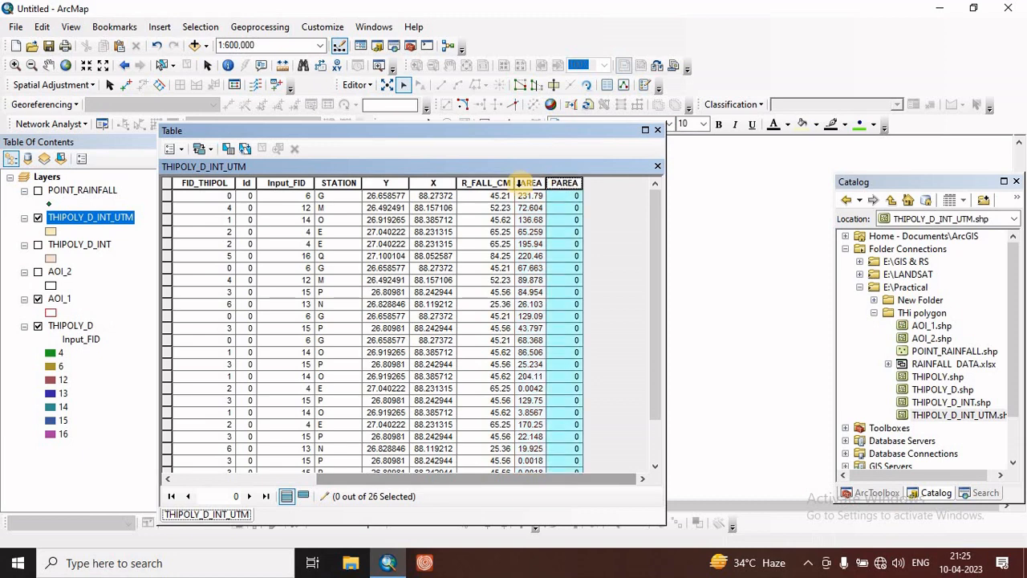
pyautogui.click(531, 183)
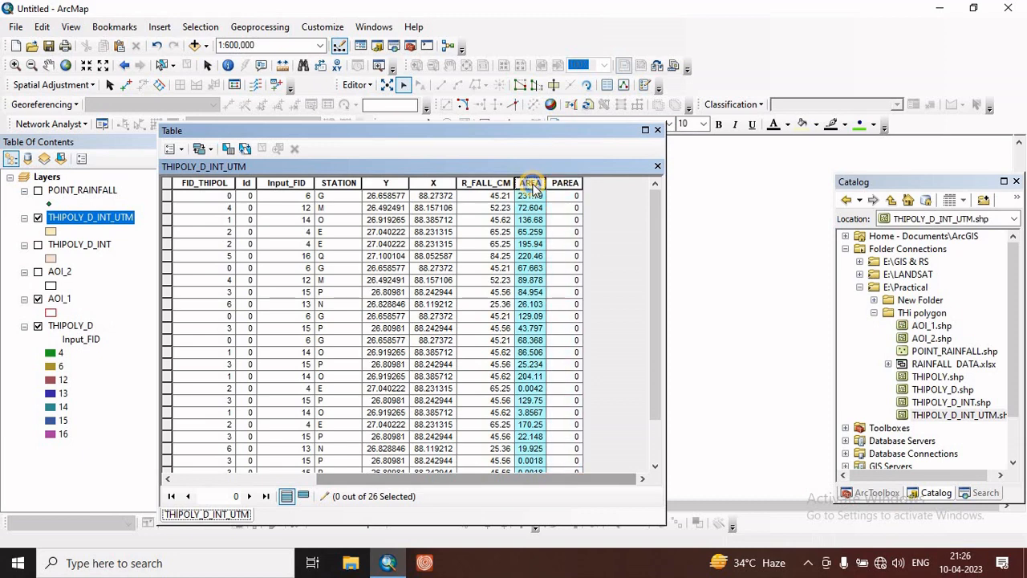
pyautogui.rightClick(531, 183)
pyautogui.click(578, 263)
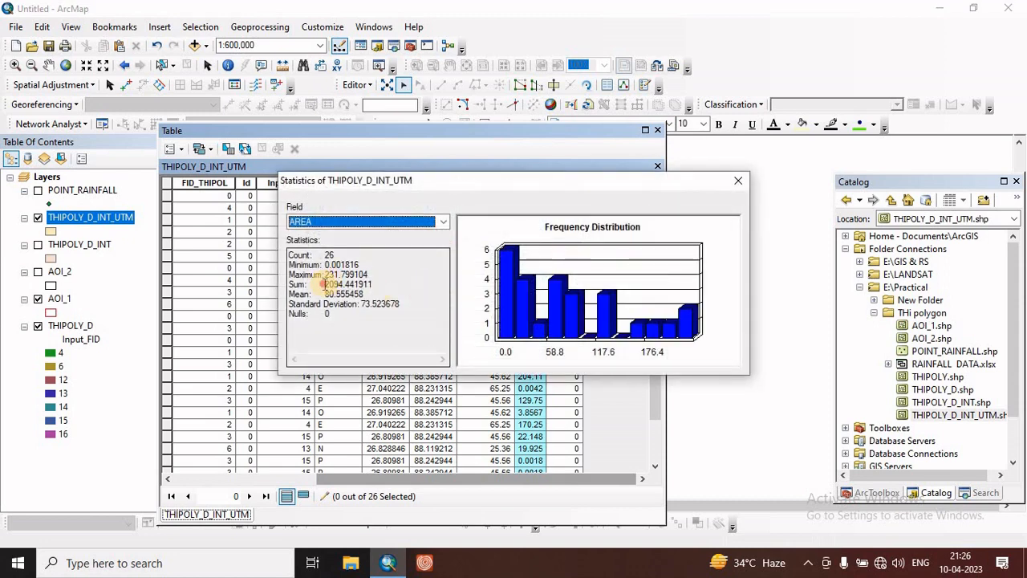
pyautogui.moveTo(325, 285); pyautogui.dragTo(382, 286)
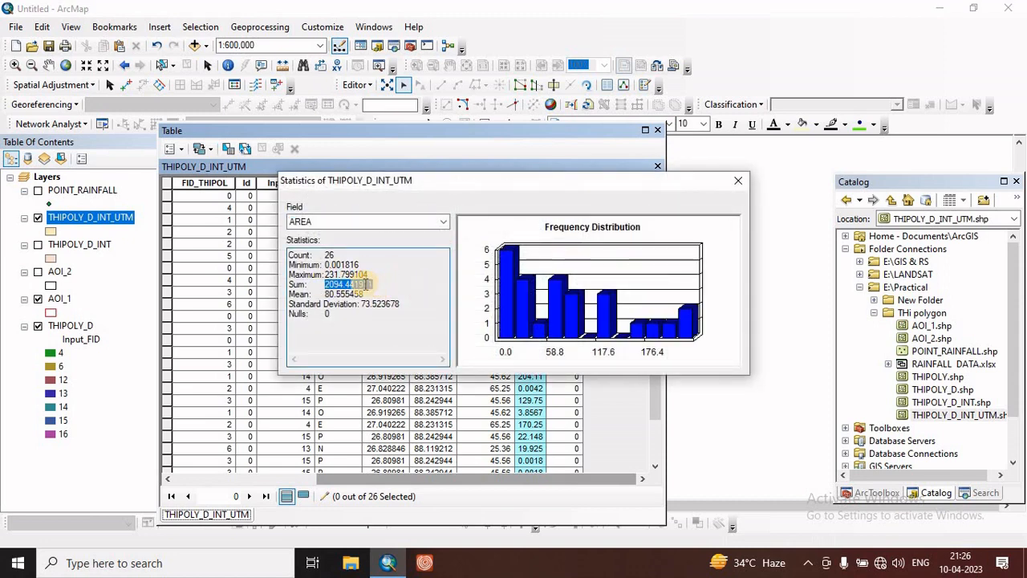
pyautogui.rightClick(366, 284)
pyautogui.click(411, 332)
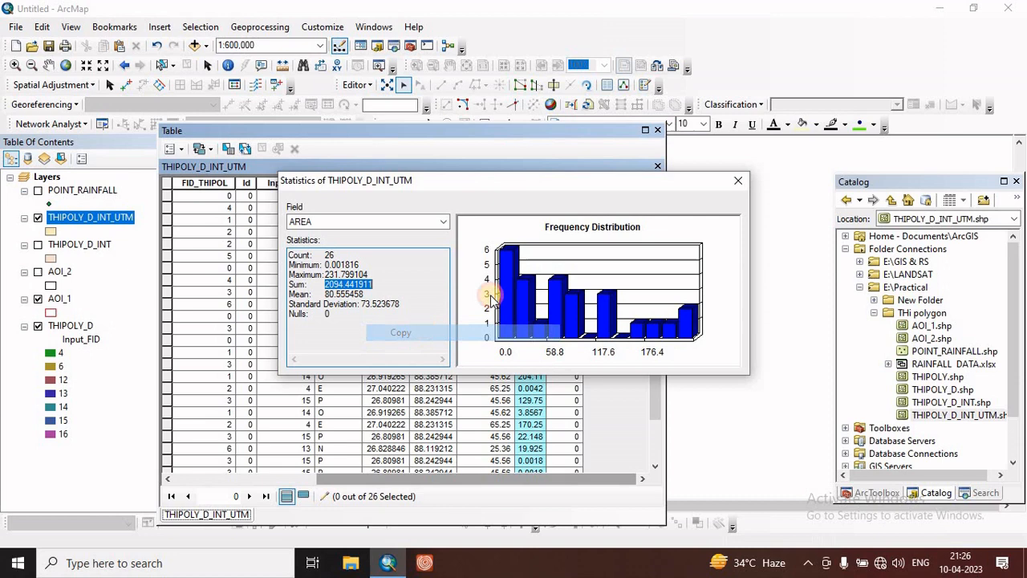
pyautogui.click(743, 181)
# - Calculate the PAREA field with the expression [AREA] /2094.441911 *100
pyautogui.rightClick(559, 183)
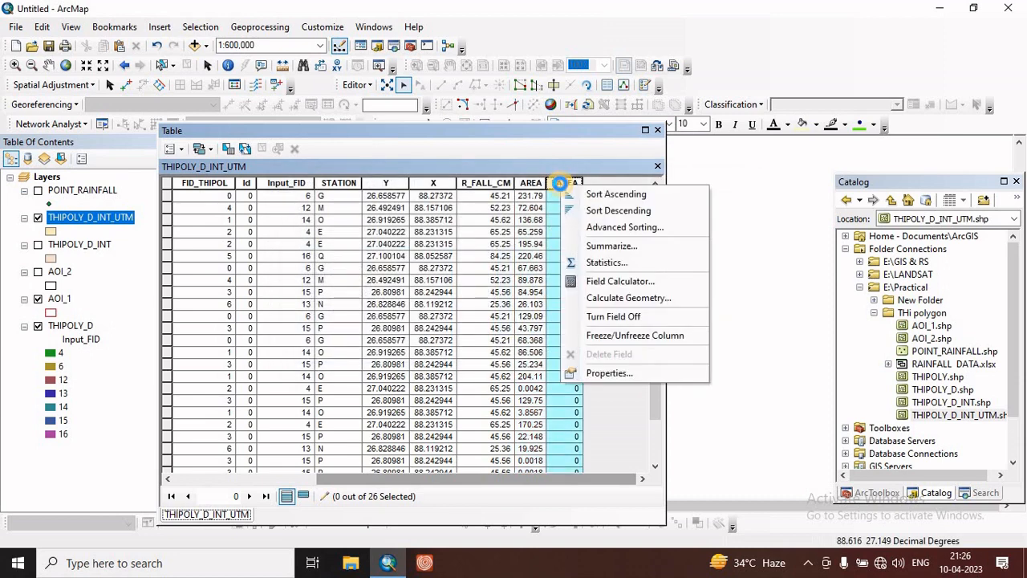
pyautogui.click(614, 282)
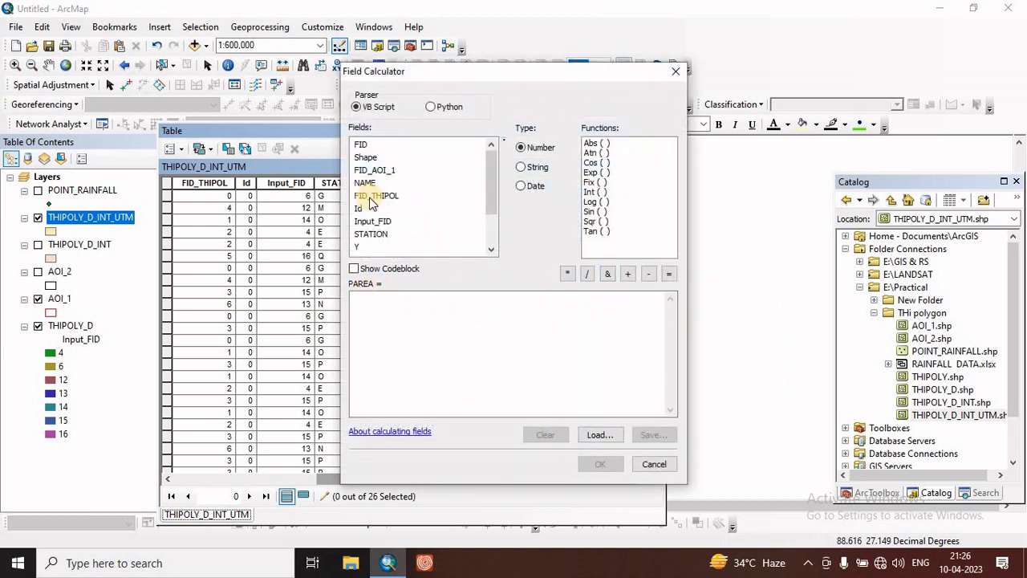
pyautogui.moveTo(496, 199); pyautogui.dragTo(493, 230)
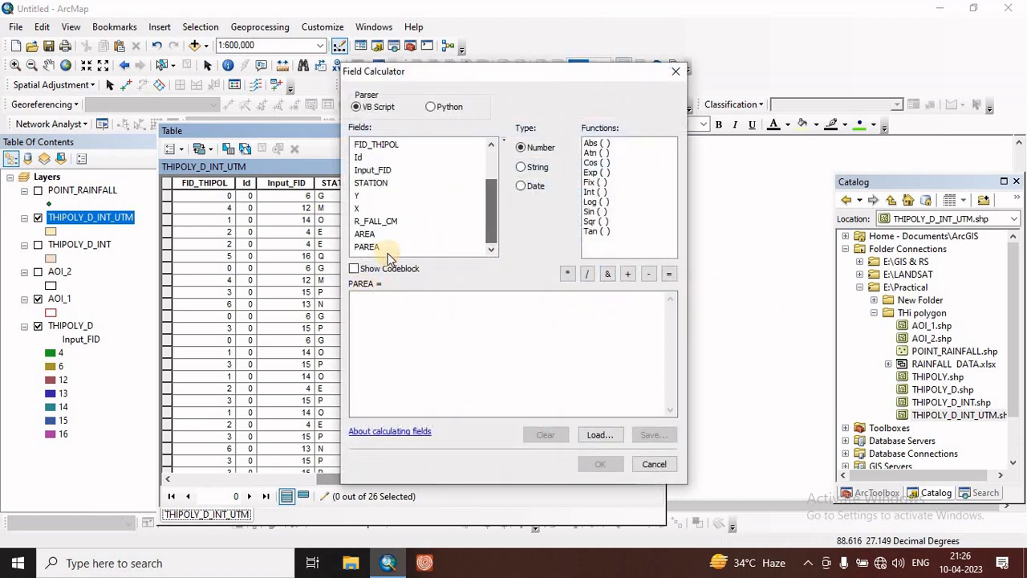
pyautogui.doubleClick(365, 233)
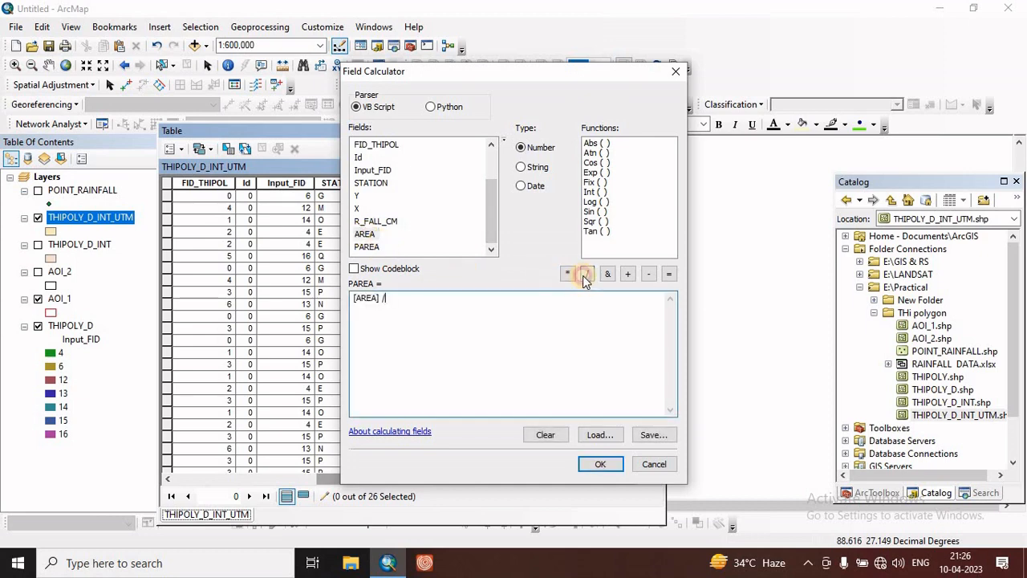
pyautogui.hotkey('ctrl', 'v')
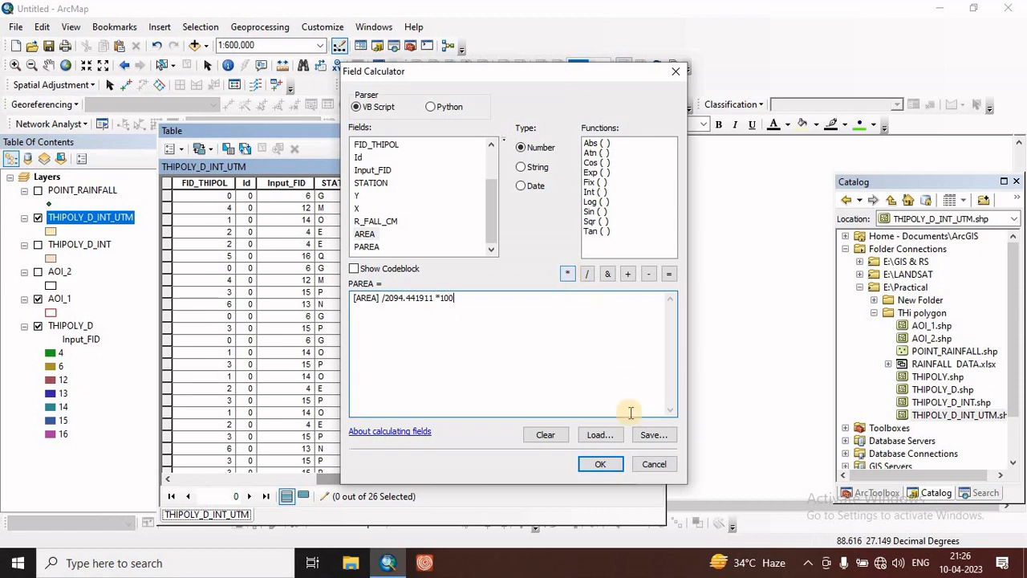
pyautogui.click(600, 464)
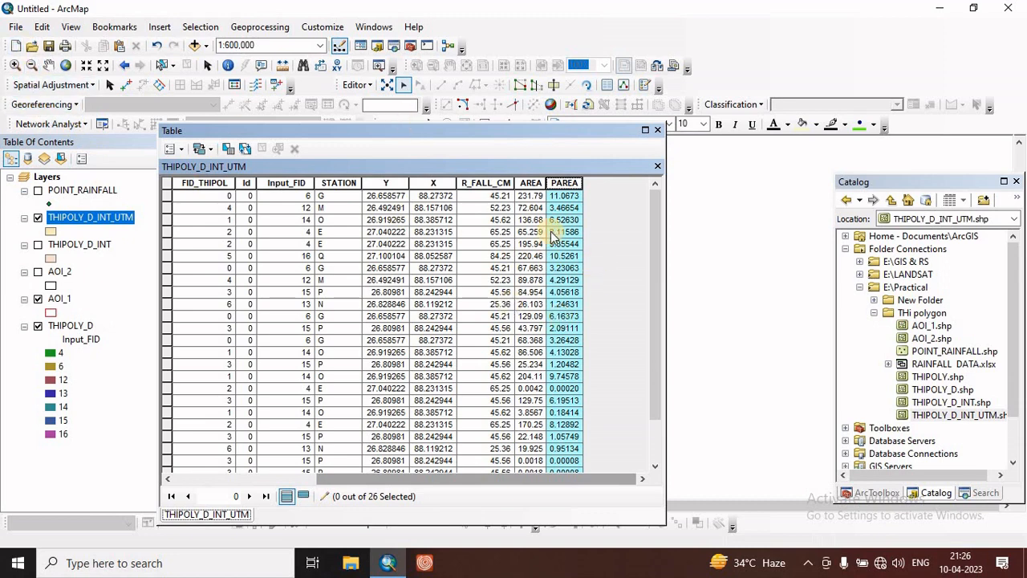
# - Save the edits to THIPOLY_D_INT_UTM and end the edit session
pyautogui.click(361, 86)
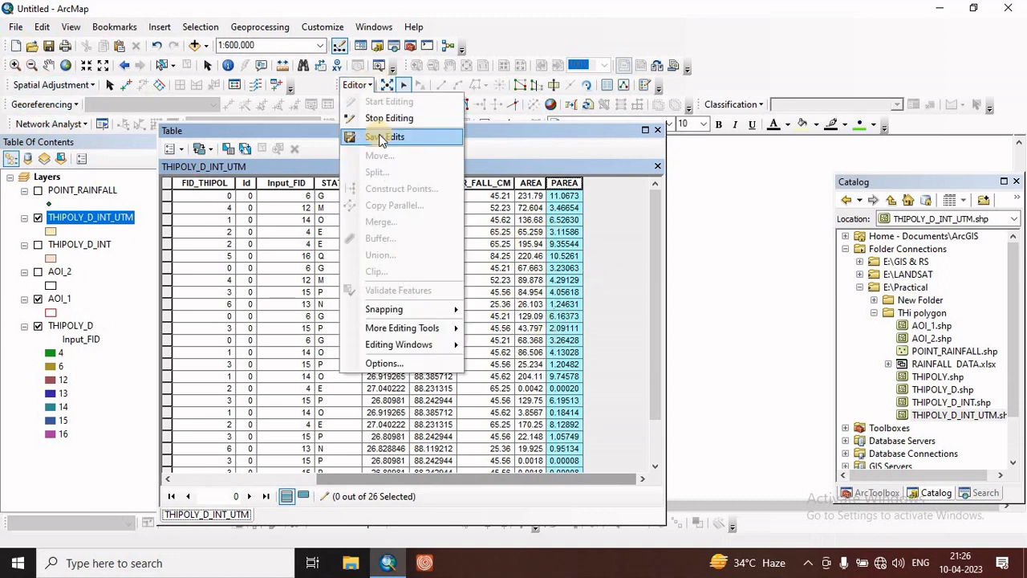
pyautogui.click(380, 136)
pyautogui.click(359, 87)
pyautogui.click(393, 114)
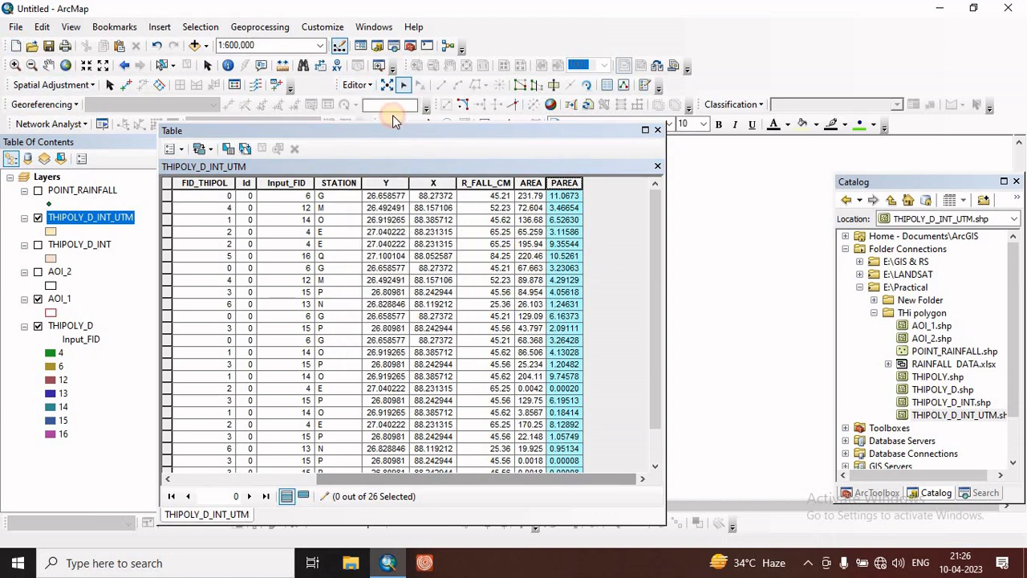
pyautogui.click(638, 266)
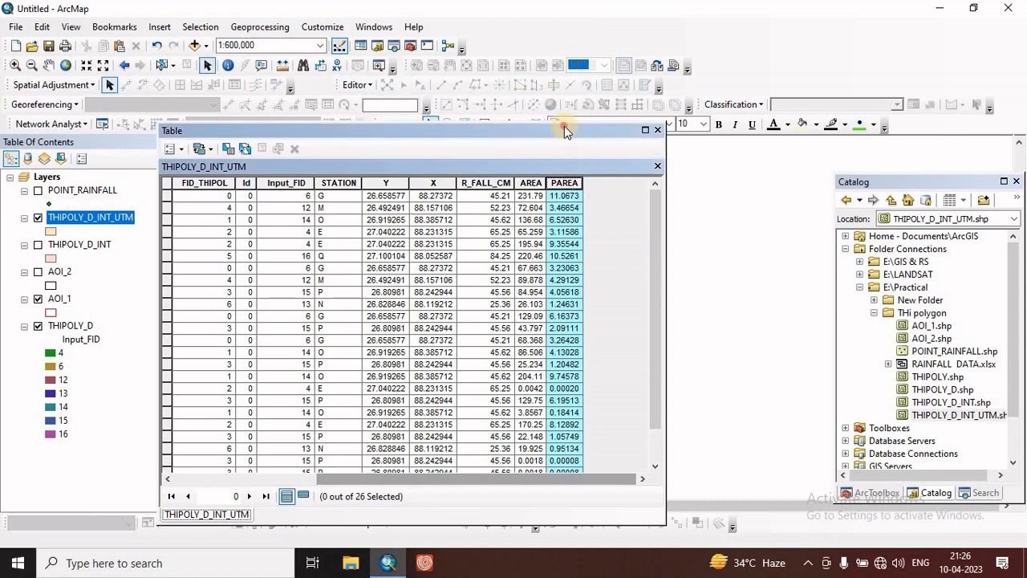
pyautogui.moveTo(566, 130); pyautogui.dragTo(630, 131)
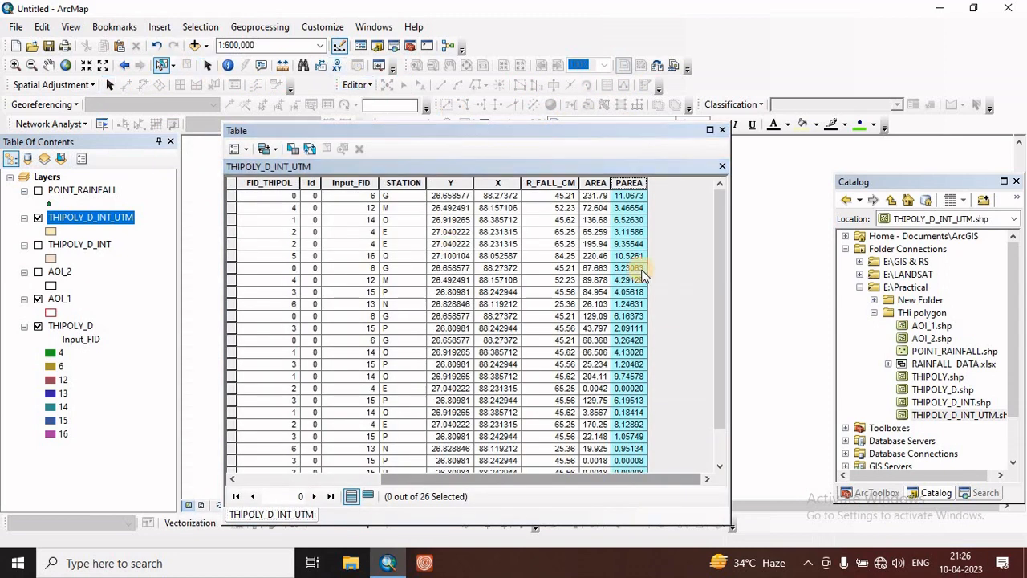
pyautogui.click(292, 150)
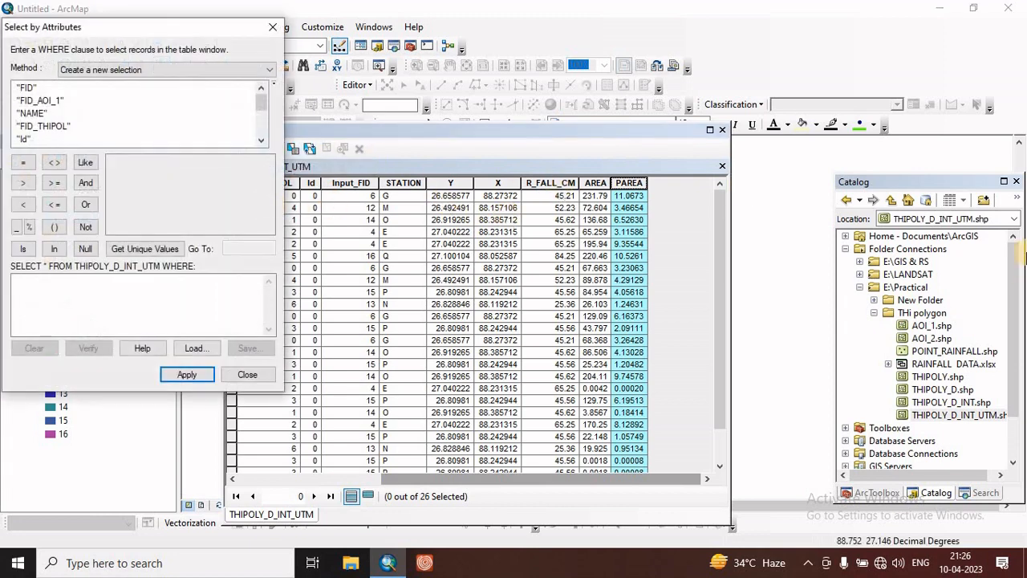
pyautogui.click(269, 29)
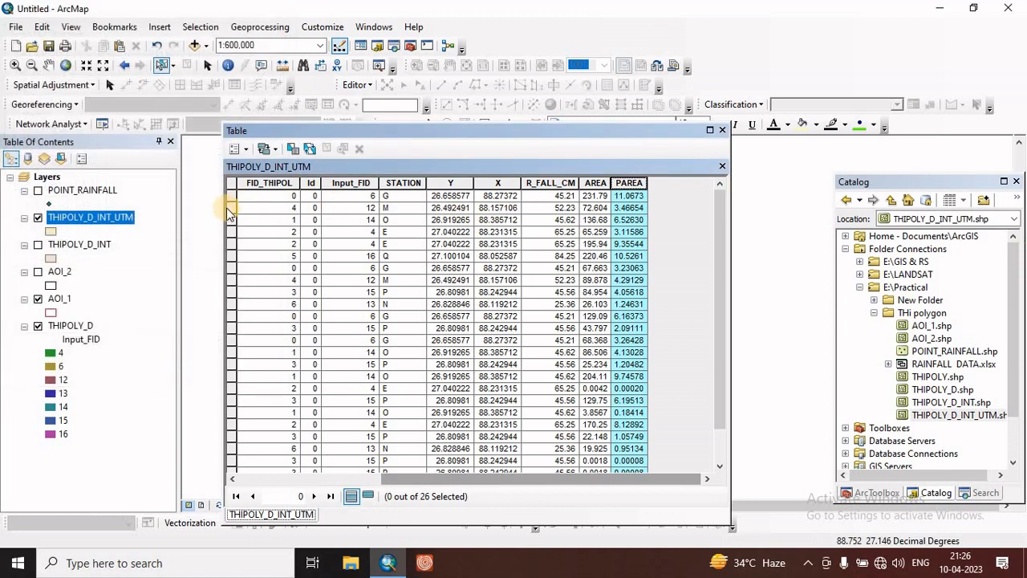
pyautogui.moveTo(230, 198); pyautogui.dragTo(265, 390)
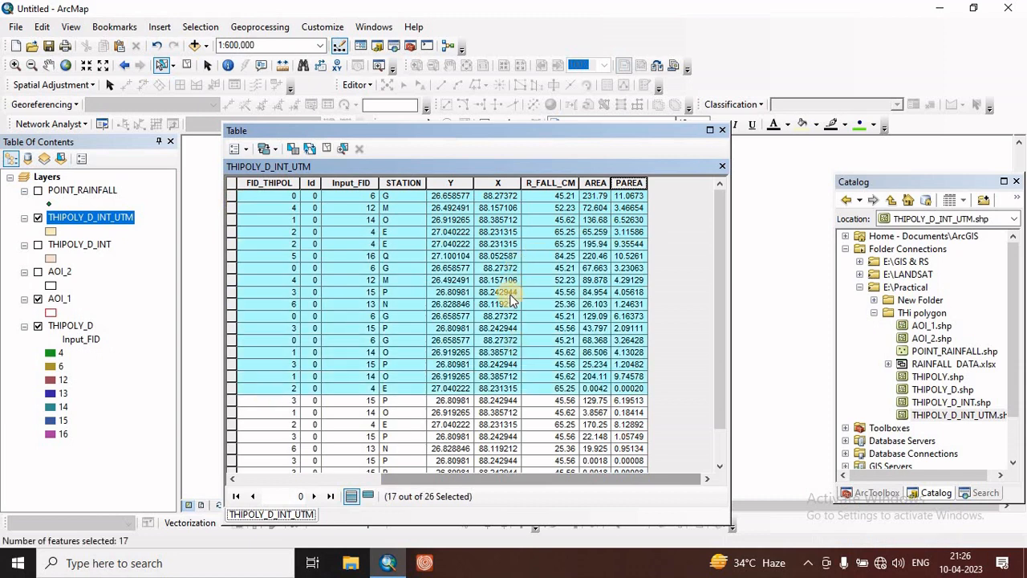
pyautogui.click(327, 149)
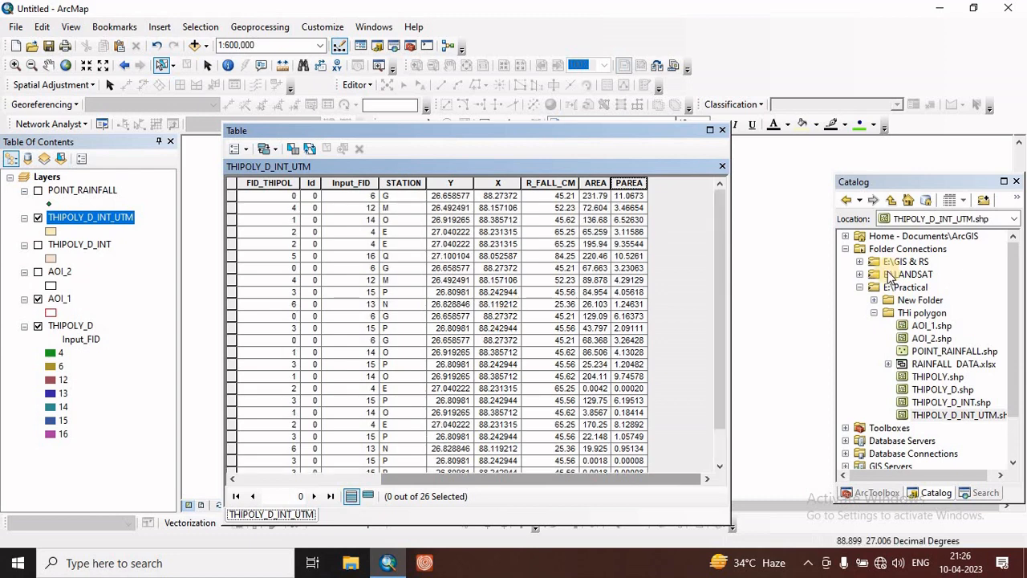
# - Show the tools of the Statistics toolset under Analysis Tools in ArcToolbox, collapsing the Proximity toolset
pyautogui.click(869, 495)
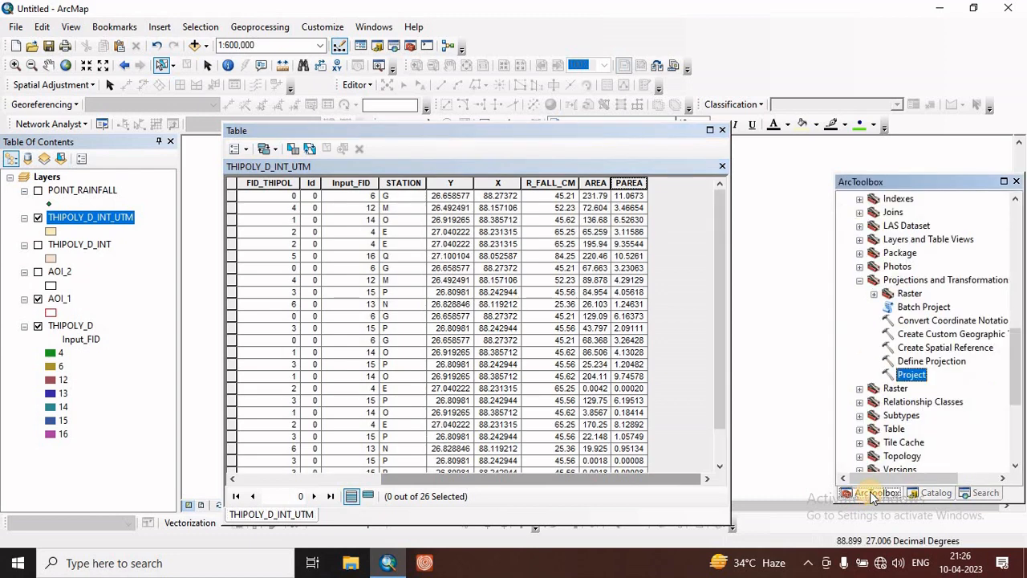
pyautogui.scroll(3, 916, 329)
pyautogui.scroll(6, 915, 329)
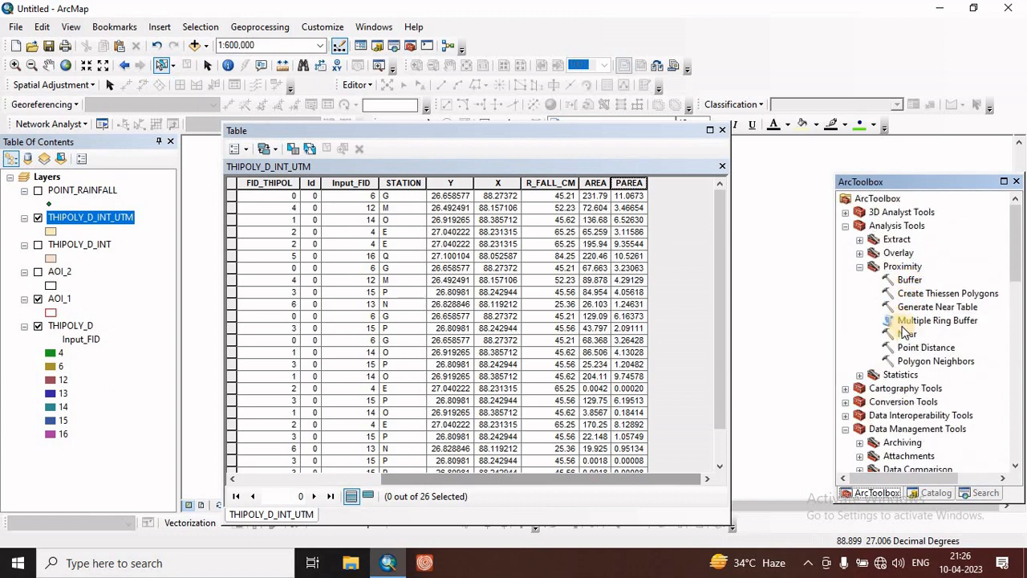
pyautogui.click(861, 267)
pyautogui.click(860, 280)
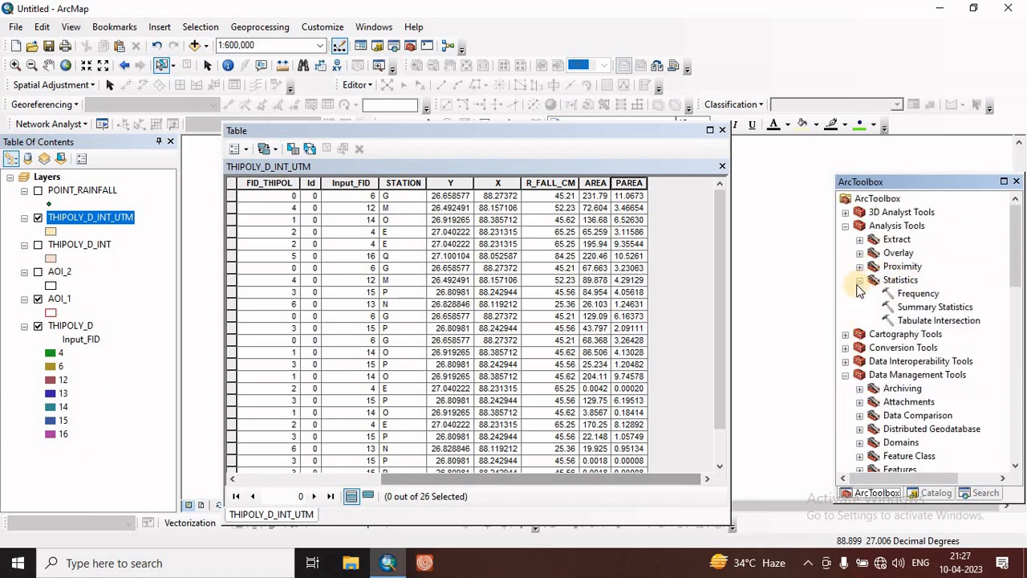
pyautogui.doubleClick(923, 307)
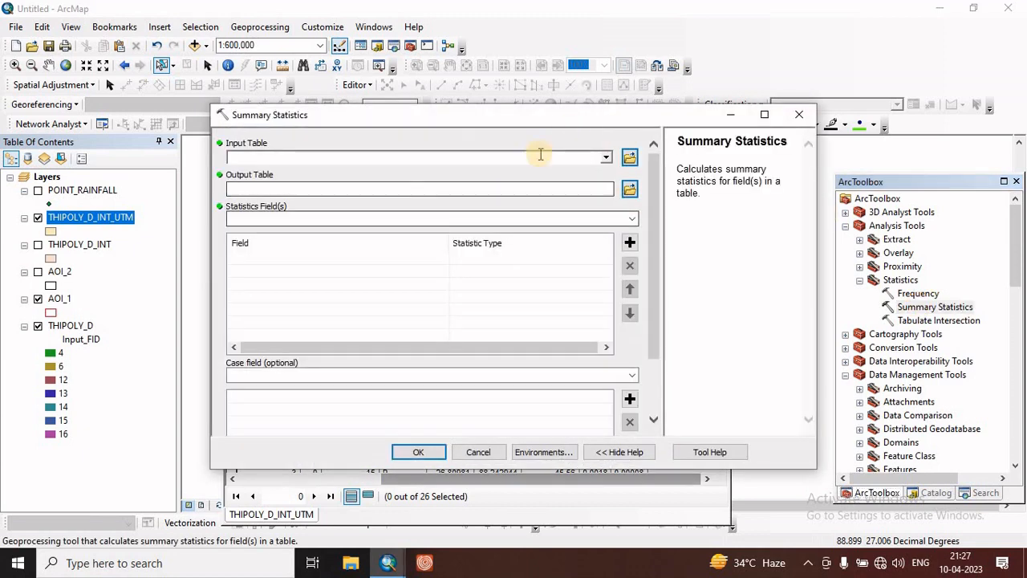
pyautogui.click(606, 157)
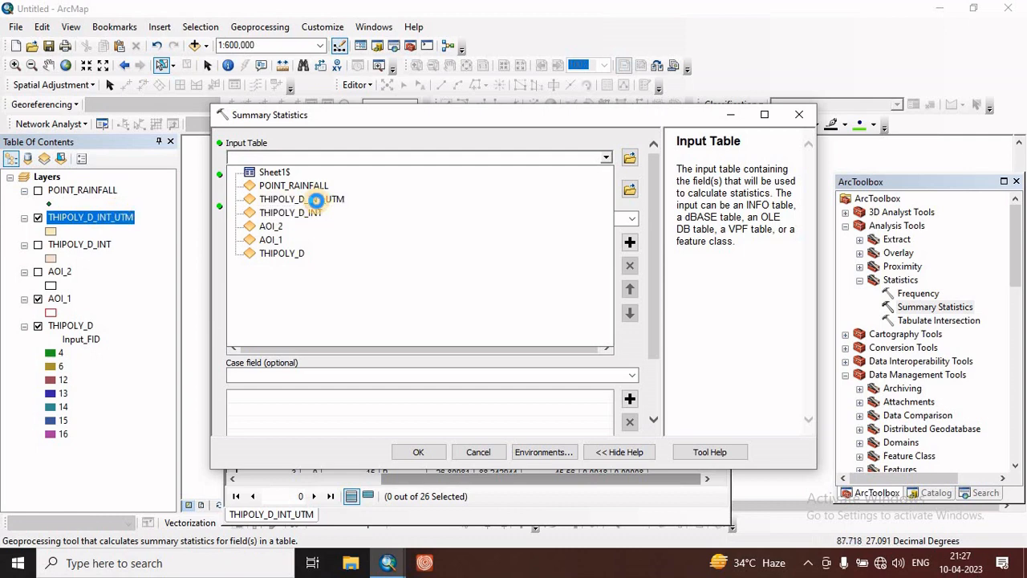
pyautogui.click(318, 206)
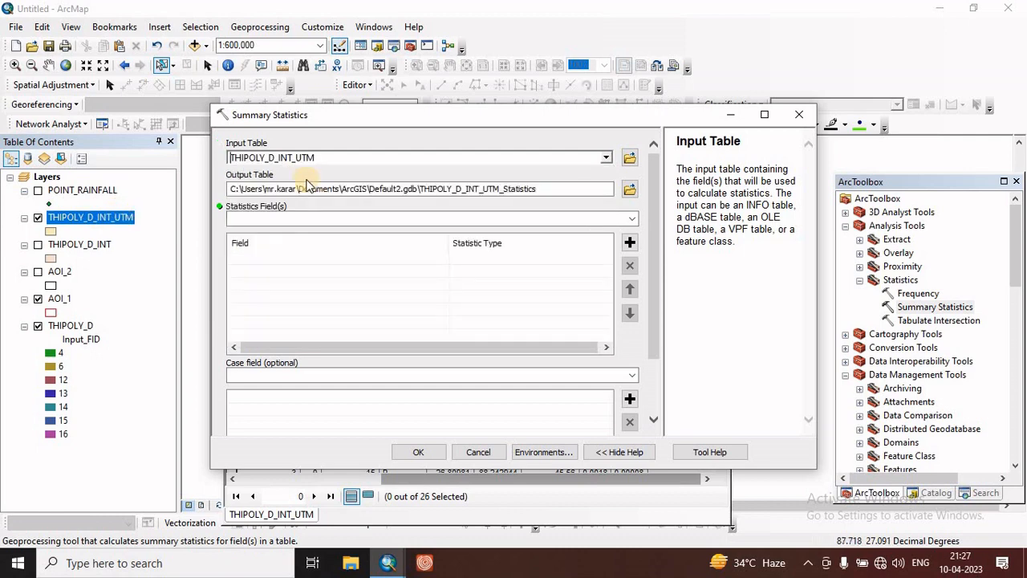
pyautogui.click(631, 193)
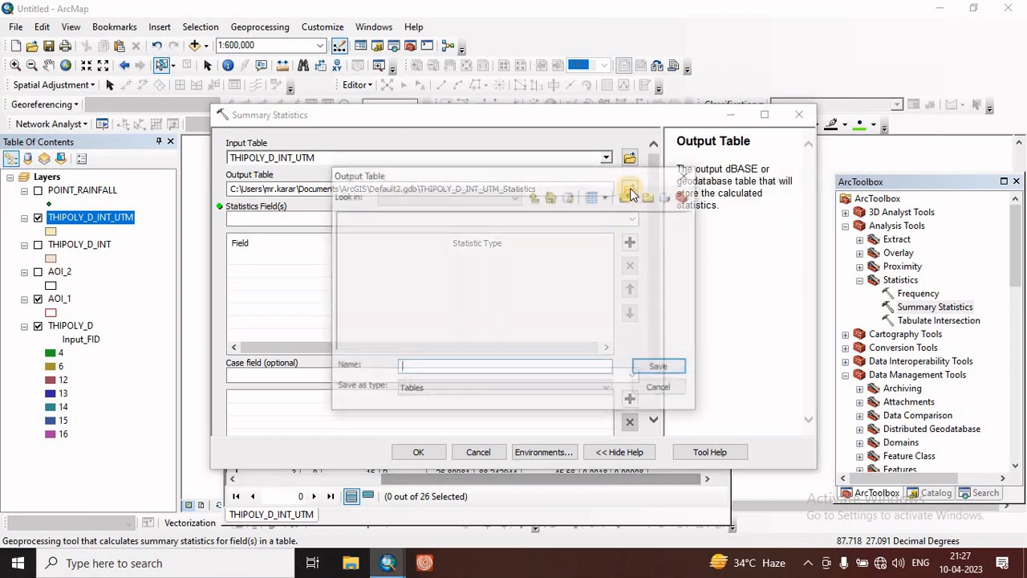
pyautogui.click(436, 366)
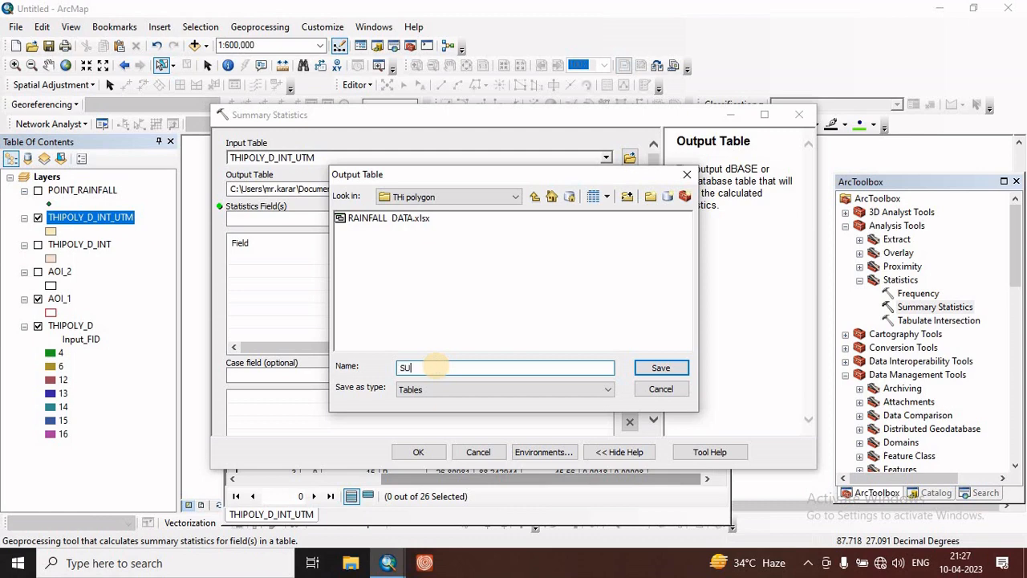
pyautogui.write('SUMMERS')
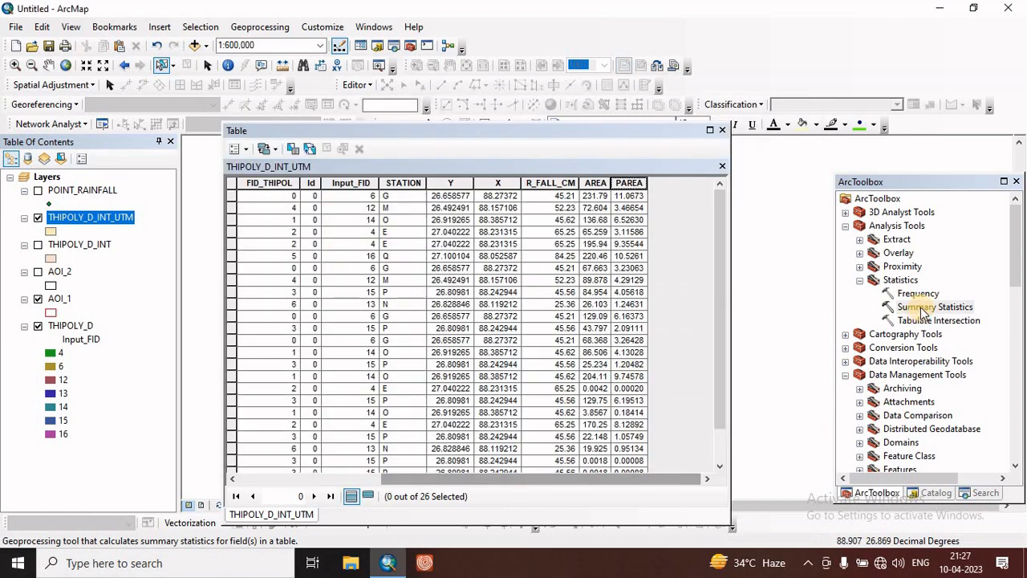
# - Set up Summary Statistics on THIPOLY_D_INT_UTM with AREA and PAREA as statistics fields, keeping the default output table
pyautogui.doubleClick(923, 312)
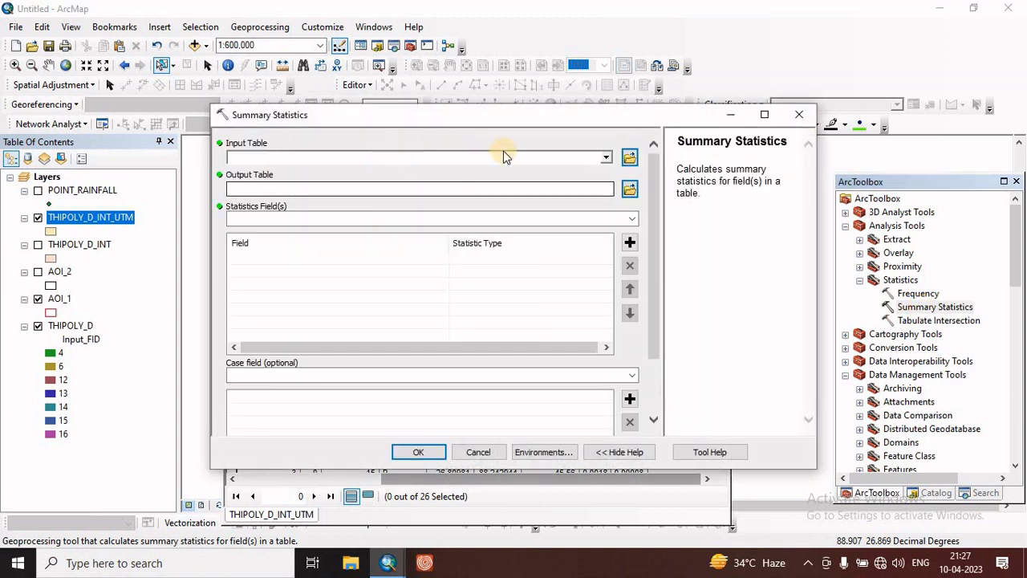
pyautogui.click(606, 157)
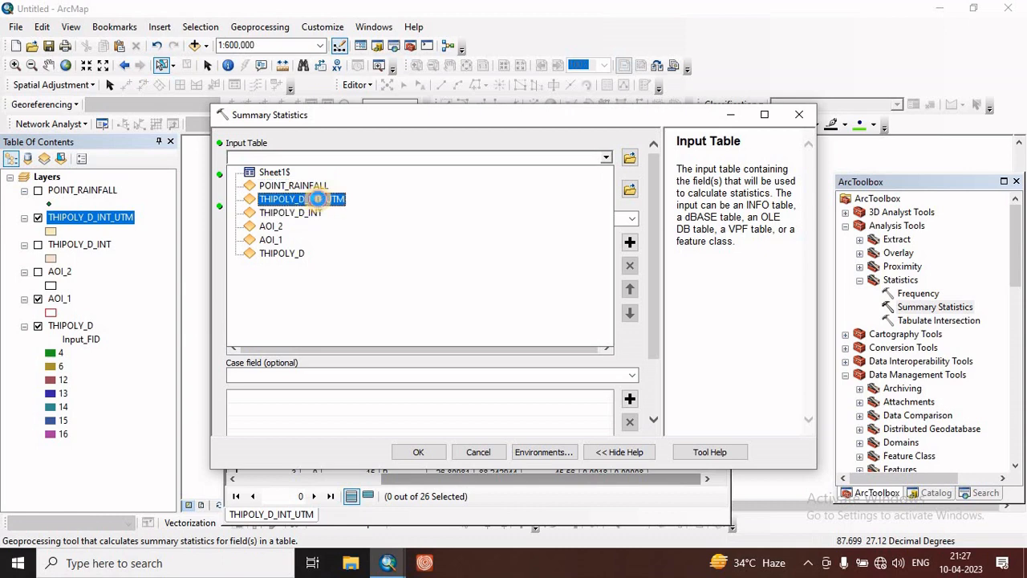
pyautogui.click(317, 199)
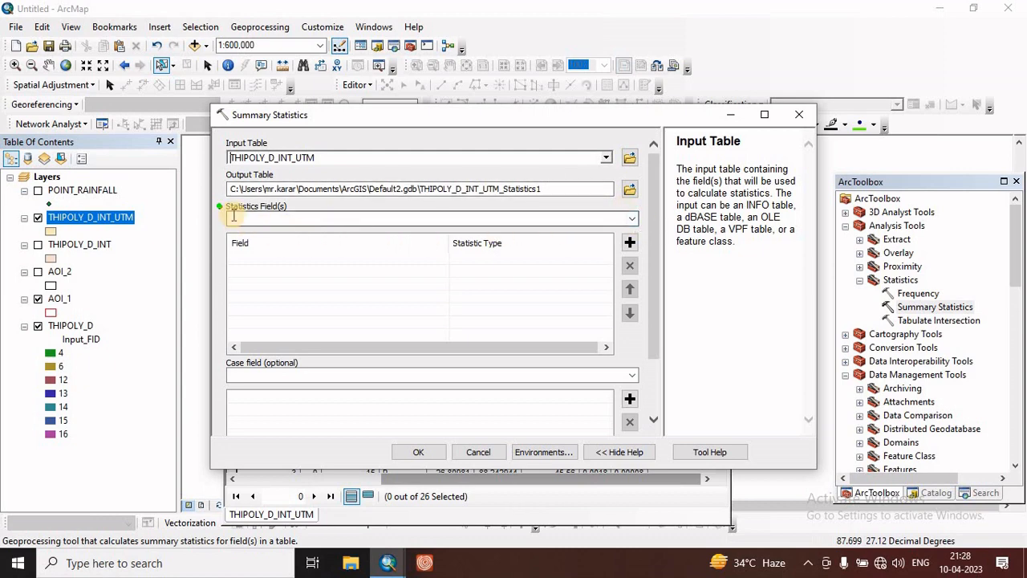
pyautogui.click(631, 218)
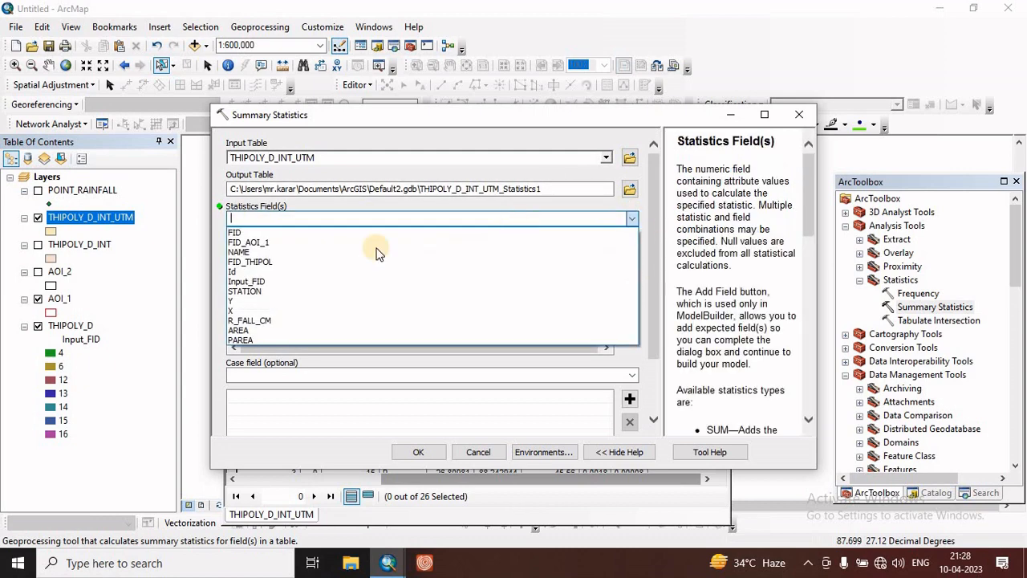
pyautogui.click(240, 330)
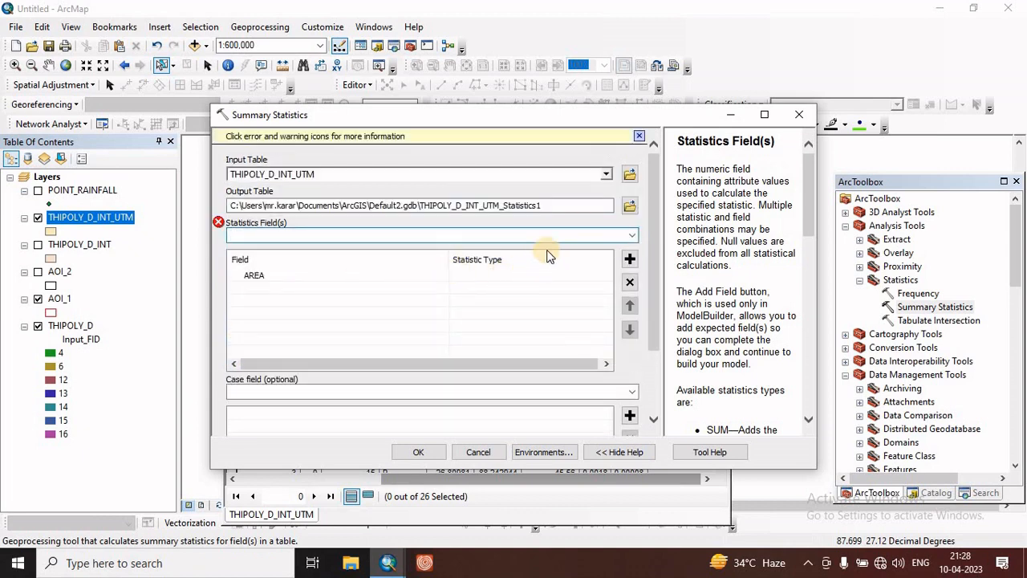
pyautogui.click(634, 233)
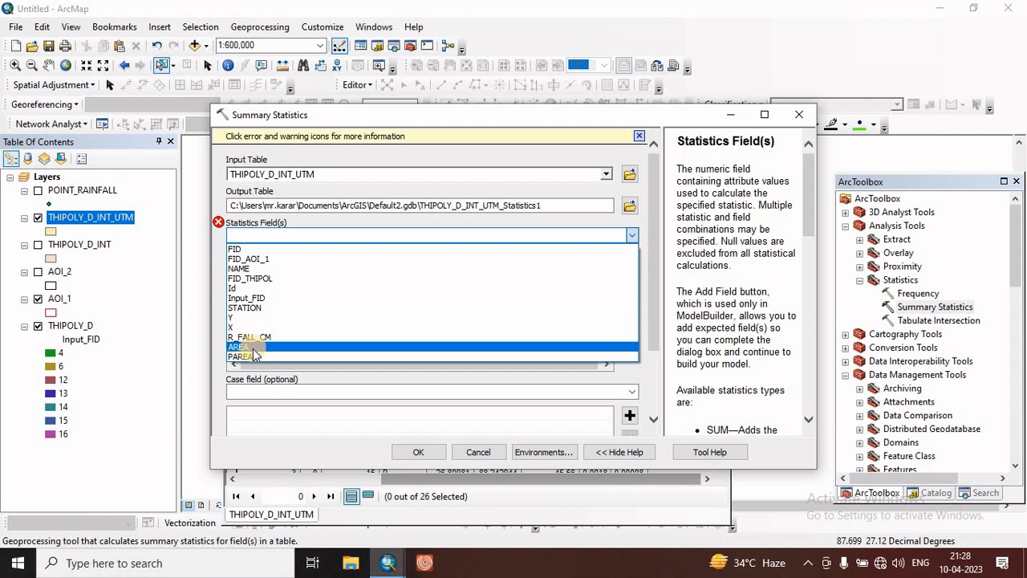
pyautogui.click(251, 357)
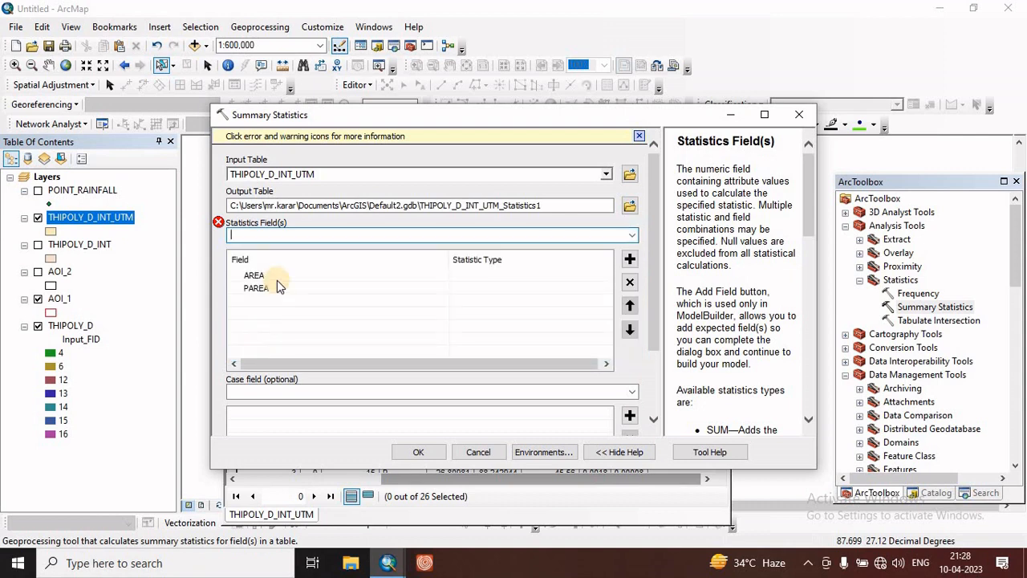
# - Set the statistic type to SUM for both the AREA and PAREA fields
pyautogui.click(571, 276)
pyautogui.click(606, 276)
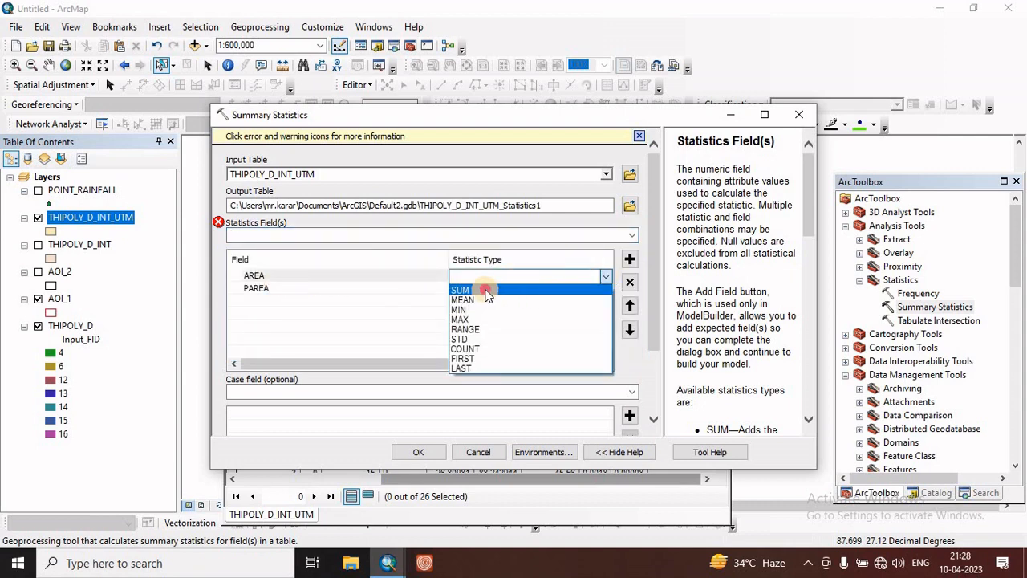
pyautogui.click(485, 290)
pyautogui.click(568, 288)
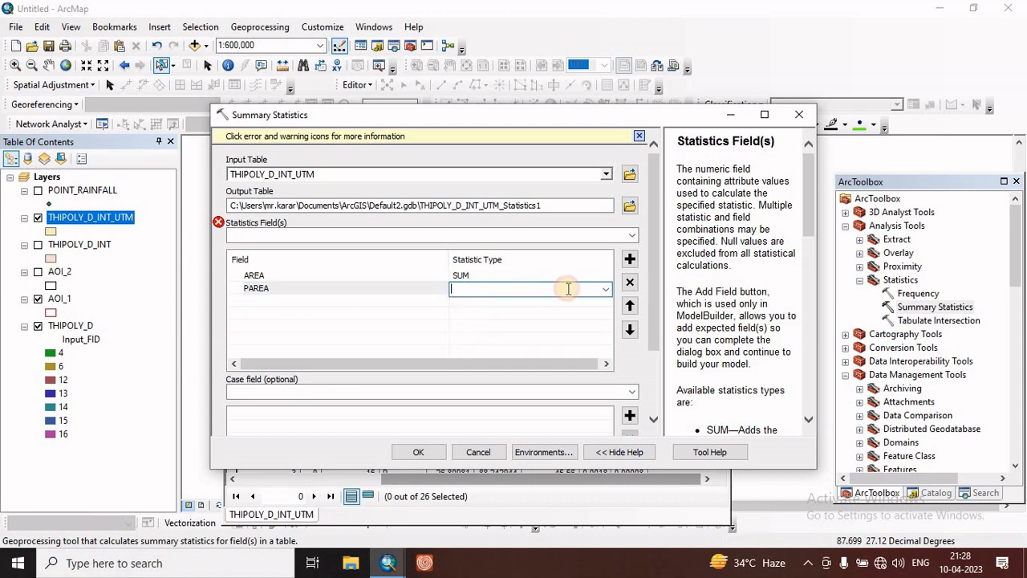
pyautogui.click(606, 289)
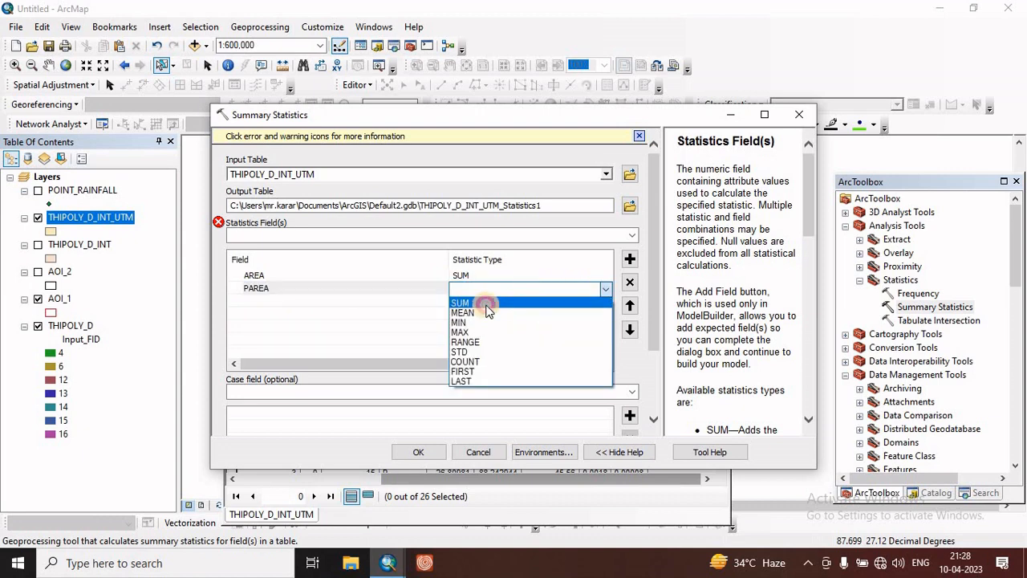
pyautogui.click(488, 304)
# - Add NAME and R_FALL_CM as the case fields for the summary
pyautogui.moveTo(654, 298); pyautogui.dragTo(658, 355)
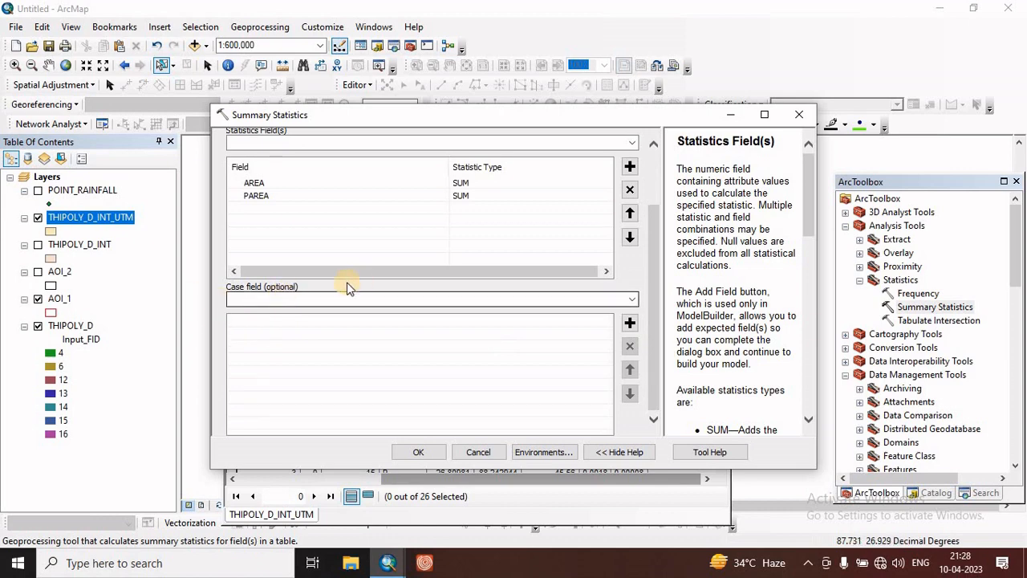
pyautogui.click(633, 299)
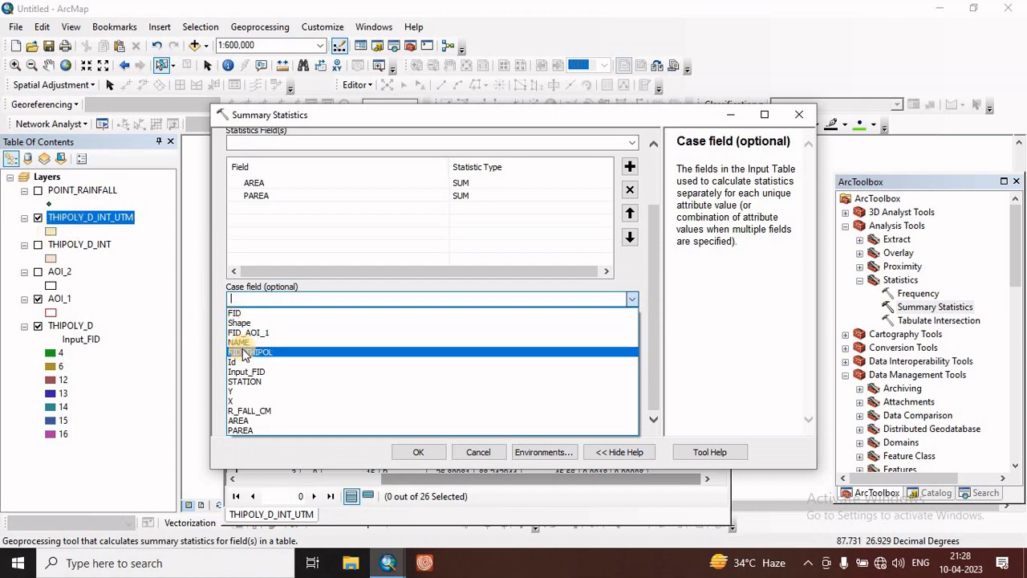
pyautogui.click(248, 342)
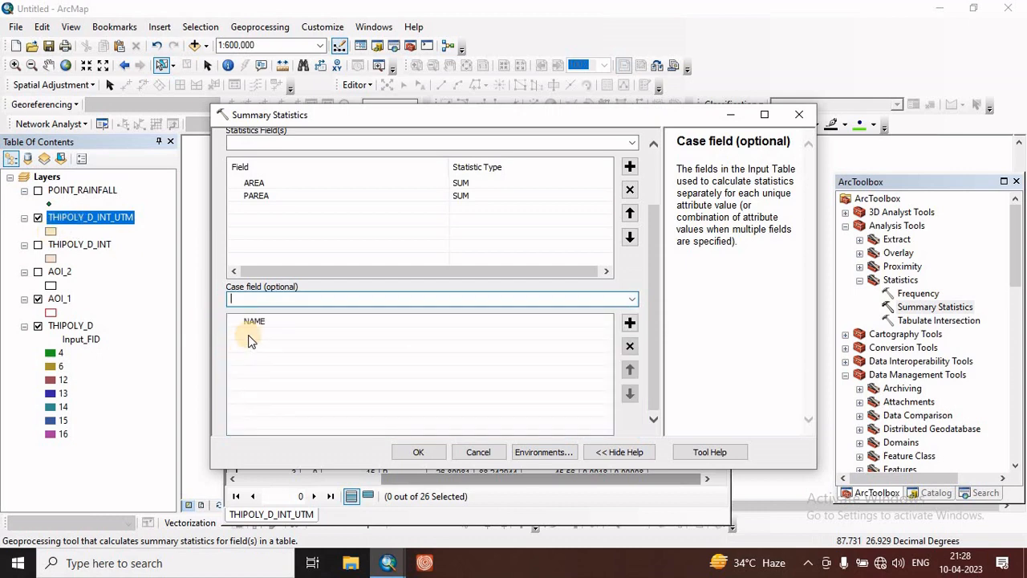
pyautogui.click(631, 299)
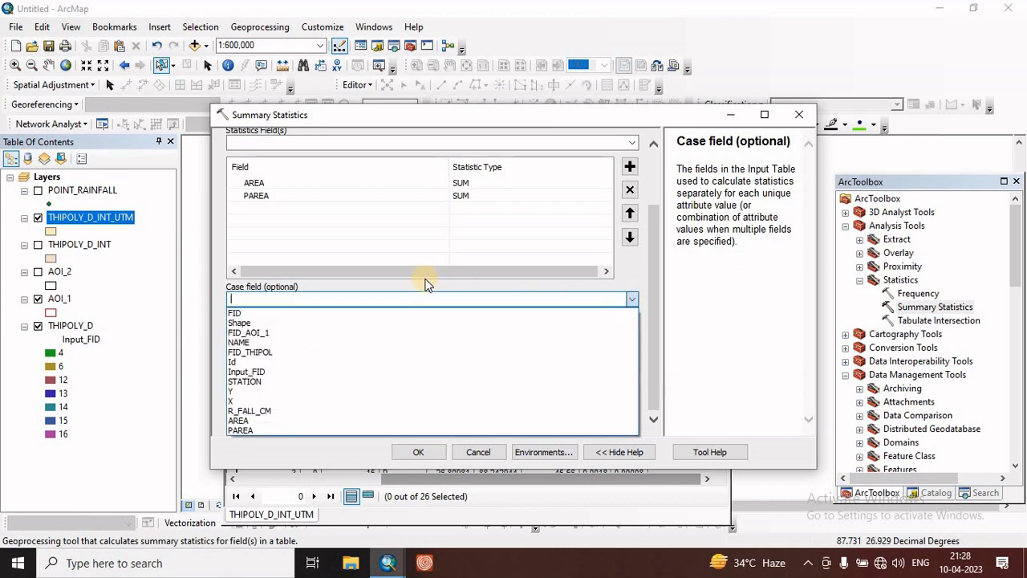
pyautogui.click(252, 411)
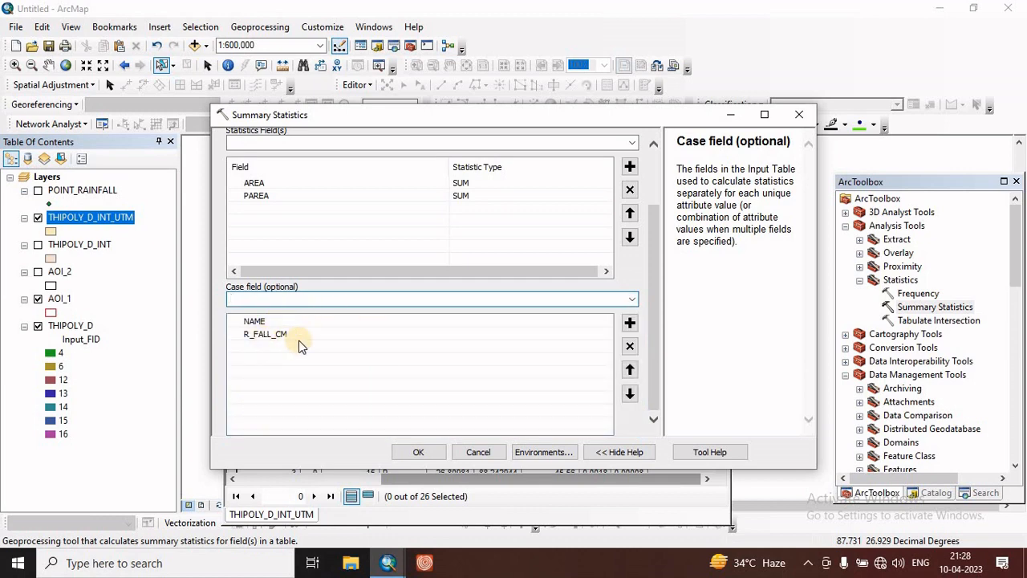
# - Run the Summary Statistics tool and open its output table
pyautogui.click(424, 458)
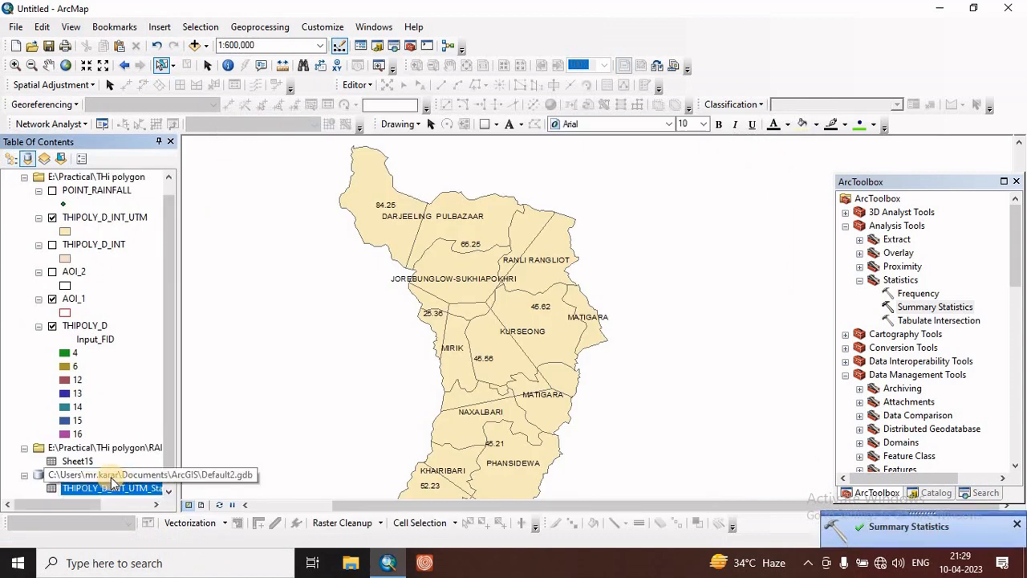
pyautogui.rightClick(93, 491)
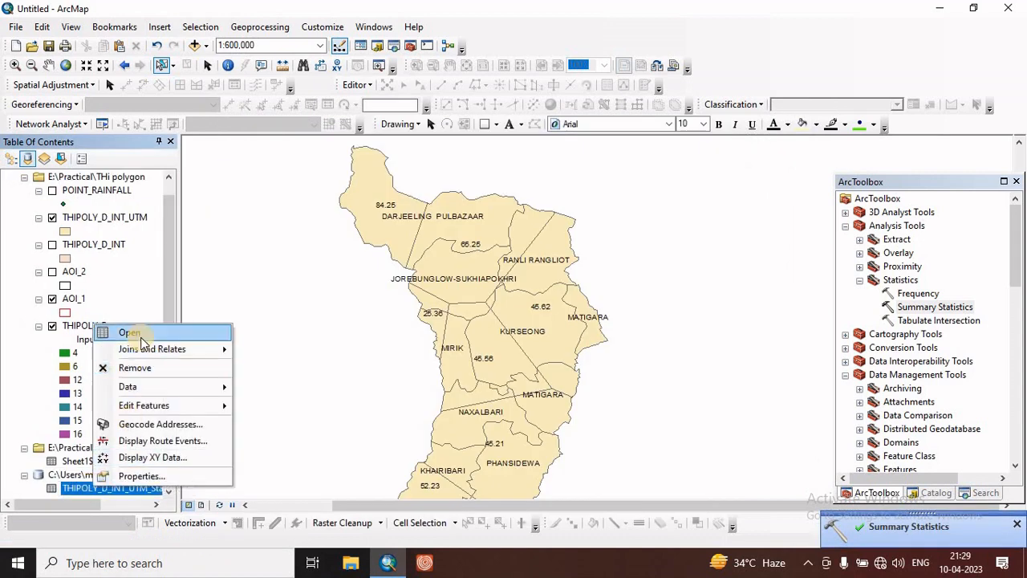
pyautogui.click(136, 330)
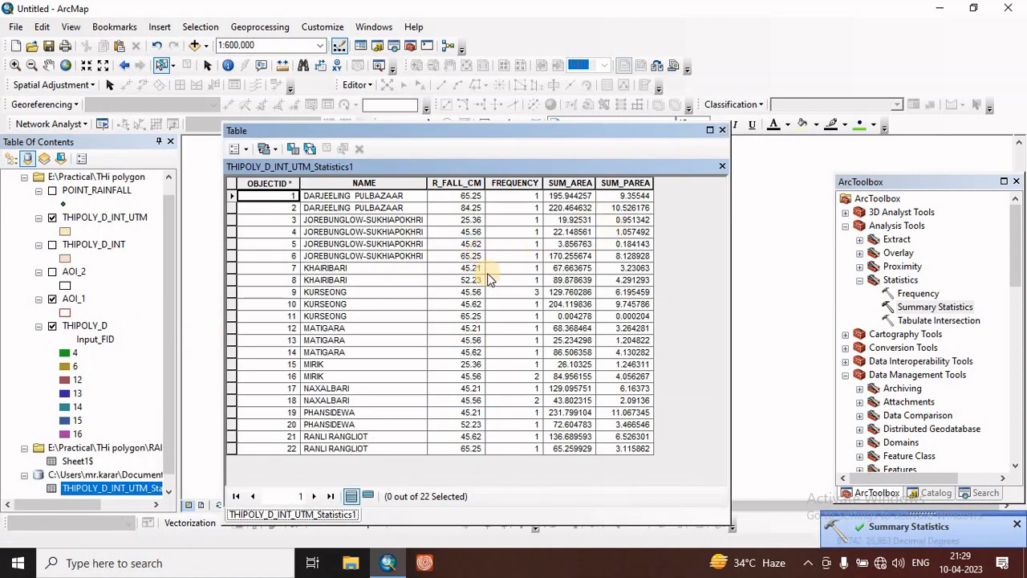
# - Select all records in the THIPOLY_D_INT_UTM_Statistics1 table and copy them
pyautogui.click(238, 148)
pyautogui.click(262, 235)
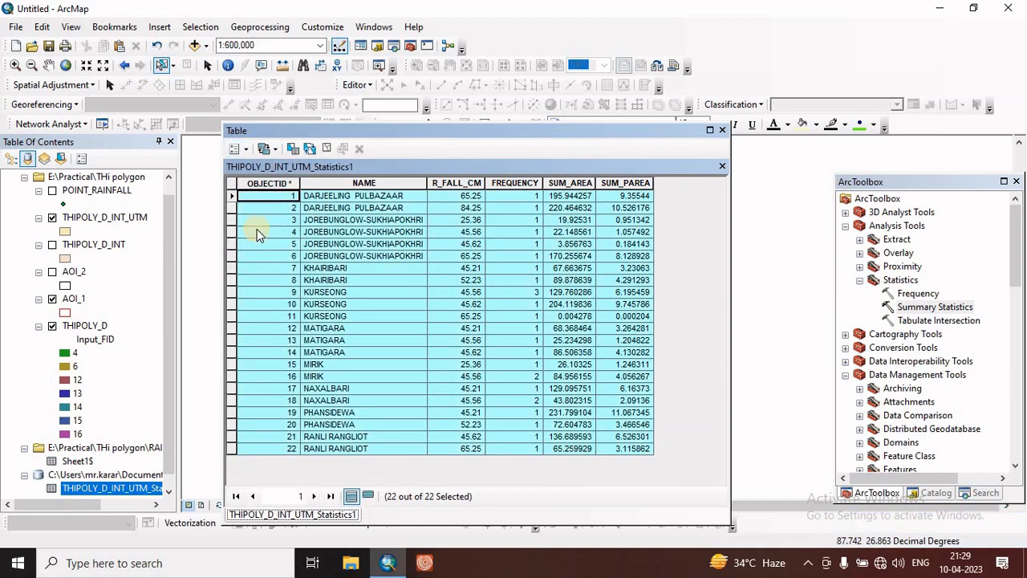
pyautogui.rightClick(234, 199)
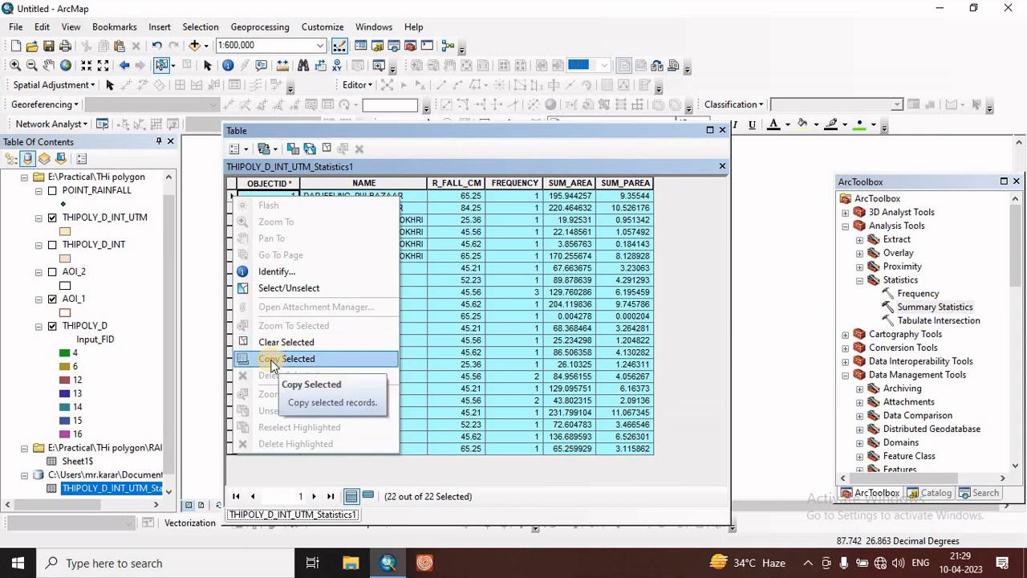
pyautogui.click(273, 362)
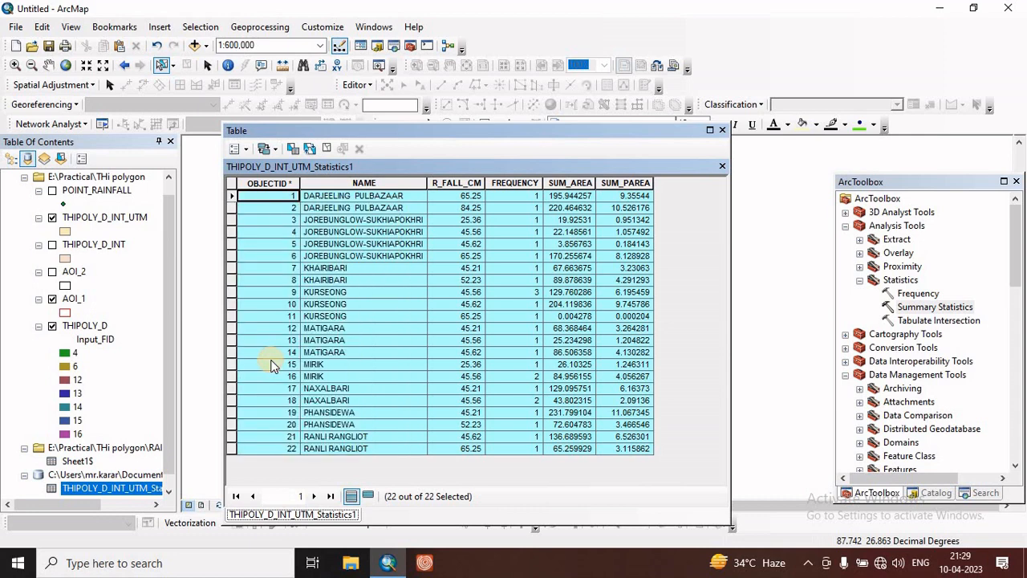
# - Create a new Microsoft Excel Worksheet on the desktop with its default name and open it in Excel
pyautogui.click(940, 10)
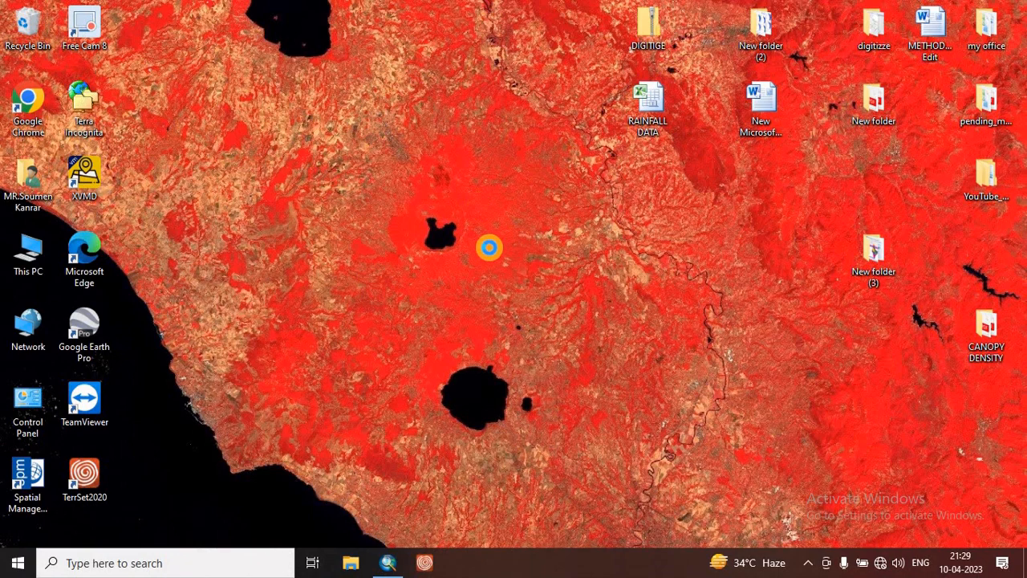
pyautogui.rightClick(478, 206)
pyautogui.moveTo(521, 377)
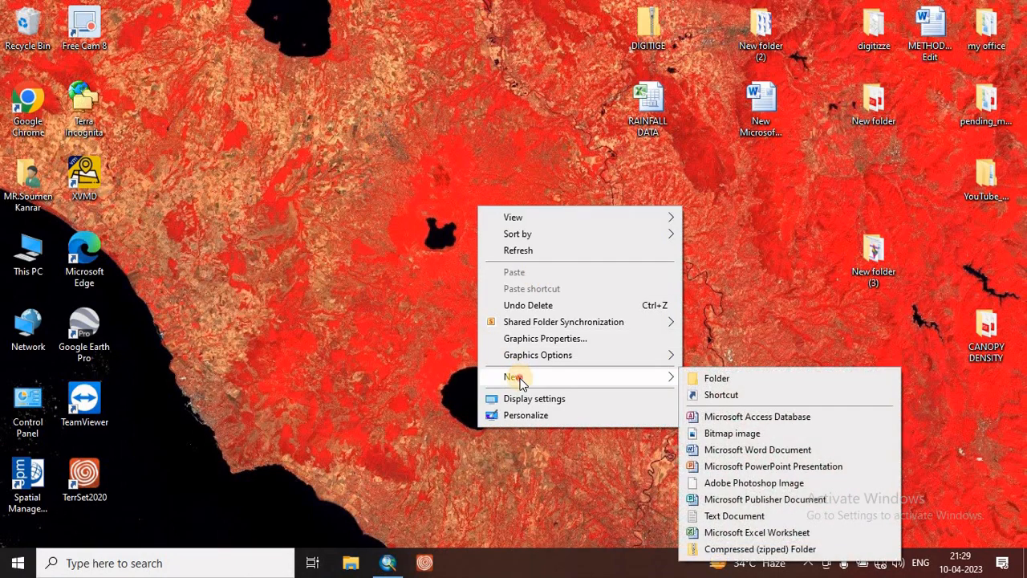
pyautogui.click(722, 533)
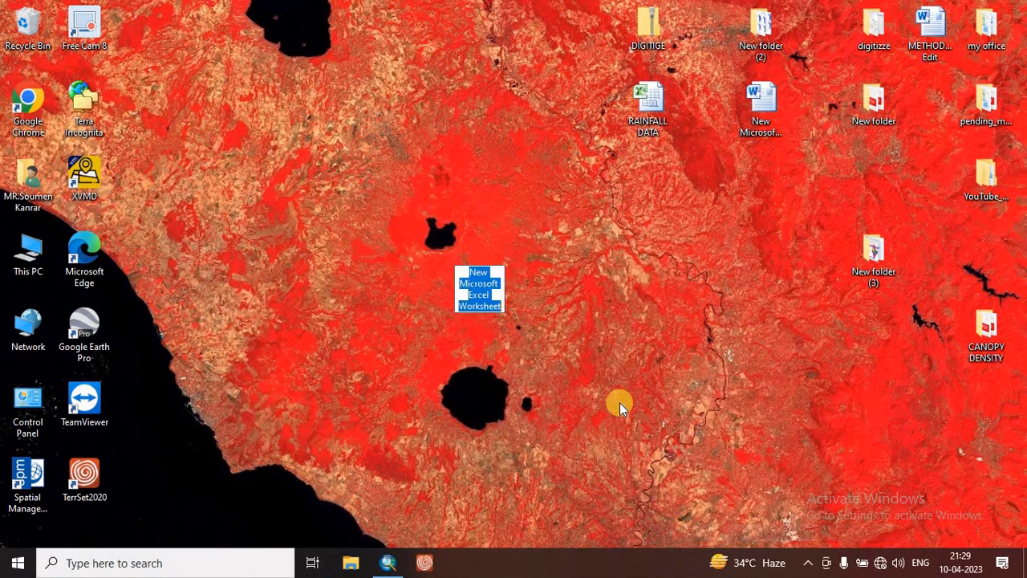
pyautogui.doubleClick(482, 269)
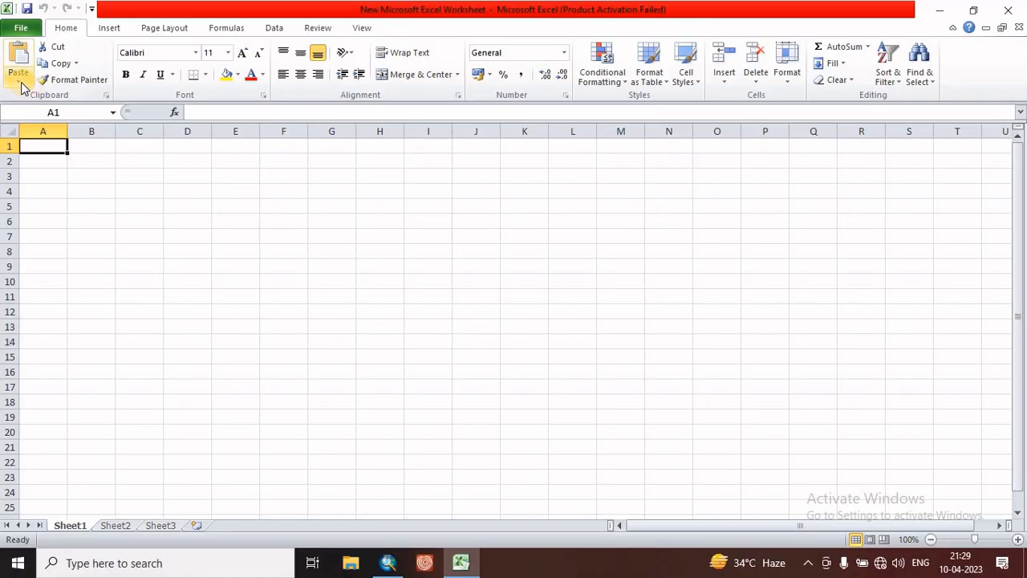
# - Paste the copied records at cell A1 and fit the NAME and R_FALL_CM columns to their contents
pyautogui.click(17, 65)
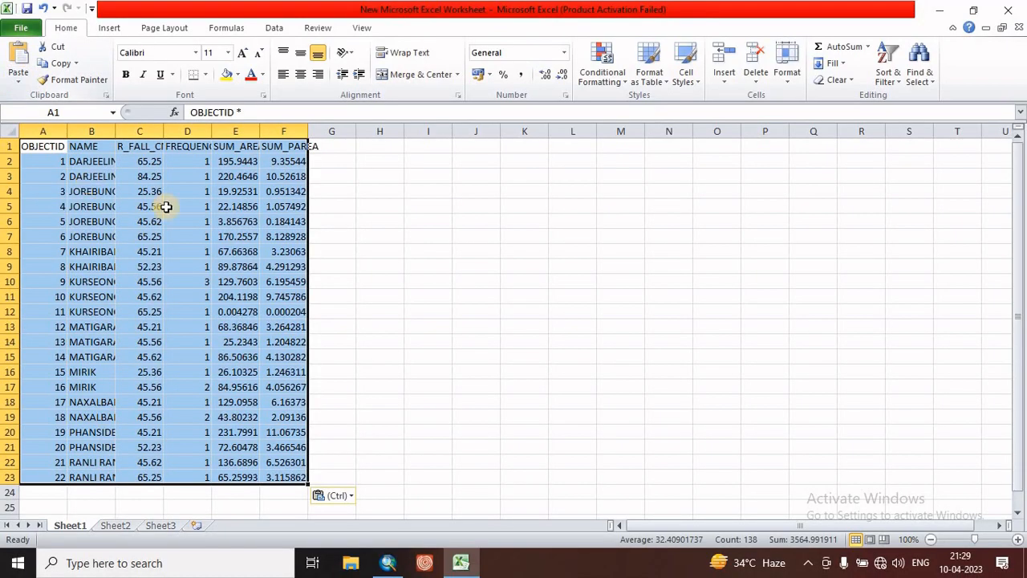
pyautogui.doubleClick(116, 131)
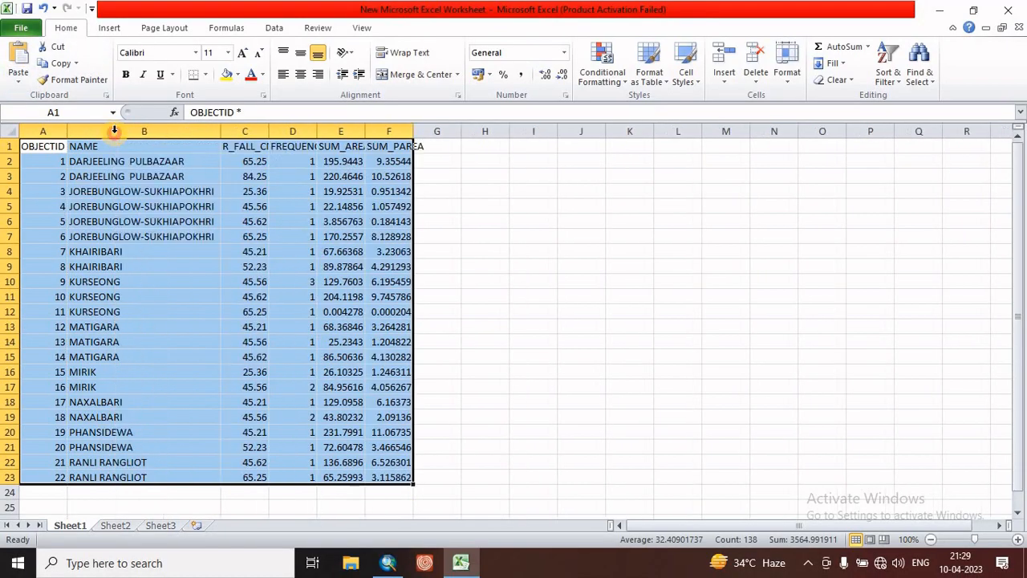
pyautogui.doubleClick(268, 131)
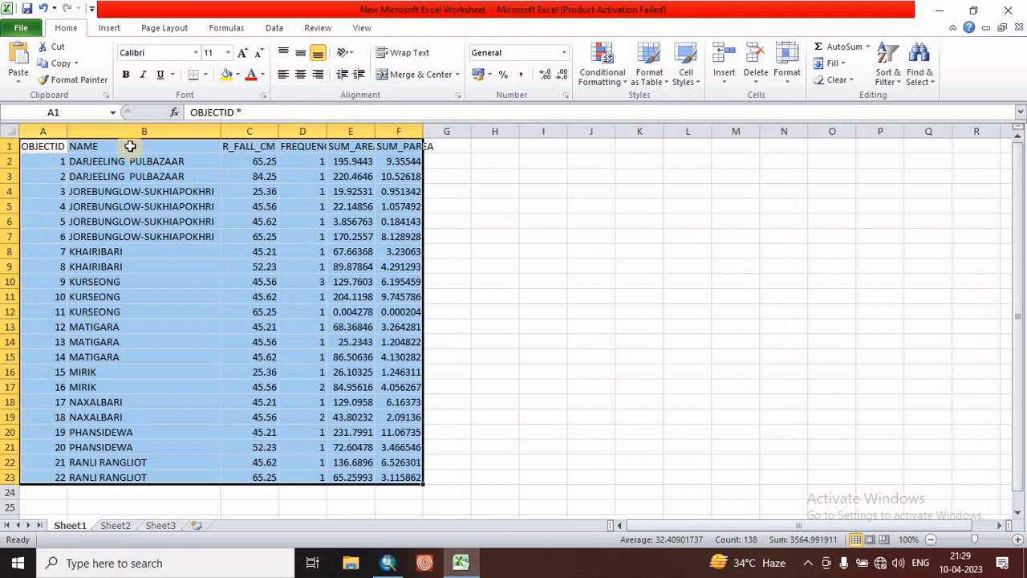
# - Delete the FREQUENCY column from the pasted table
pyautogui.moveTo(326, 130); pyautogui.dragTo(338, 130)
pyautogui.click(312, 131)
pyautogui.rightClick(318, 137)
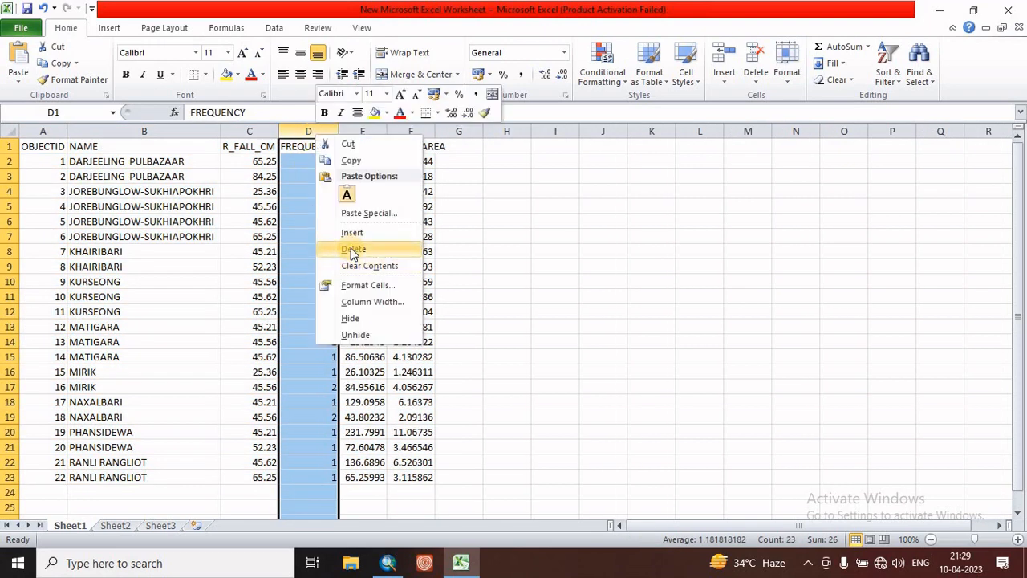
pyautogui.click(354, 250)
pyautogui.click(532, 255)
# - Fit the SUM_AREA and SUM_PAREA columns to their contents and format their values with two decimal places
pyautogui.doubleClick(325, 131)
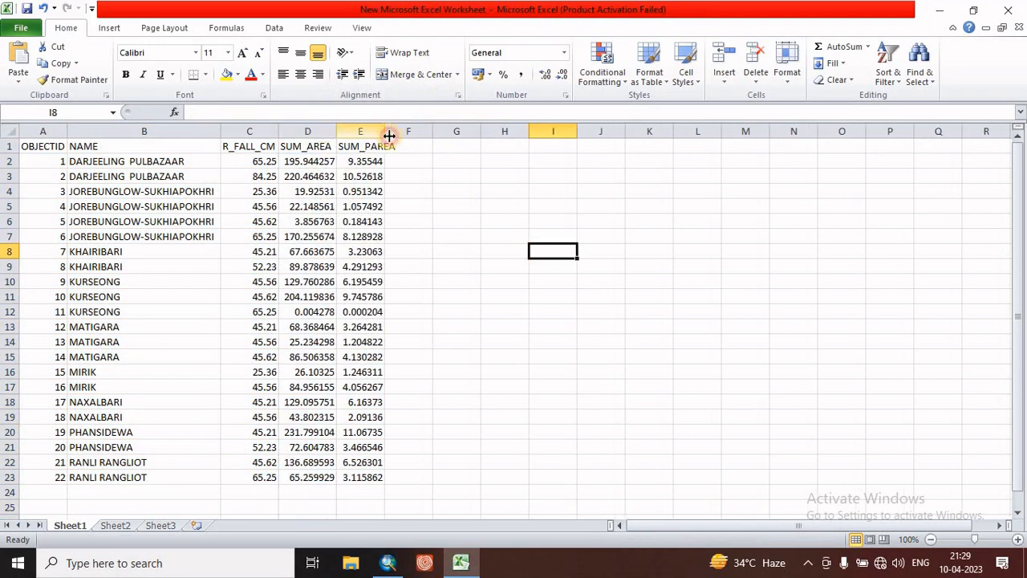
pyautogui.doubleClick(383, 130)
pyautogui.moveTo(294, 163); pyautogui.dragTo(383, 478)
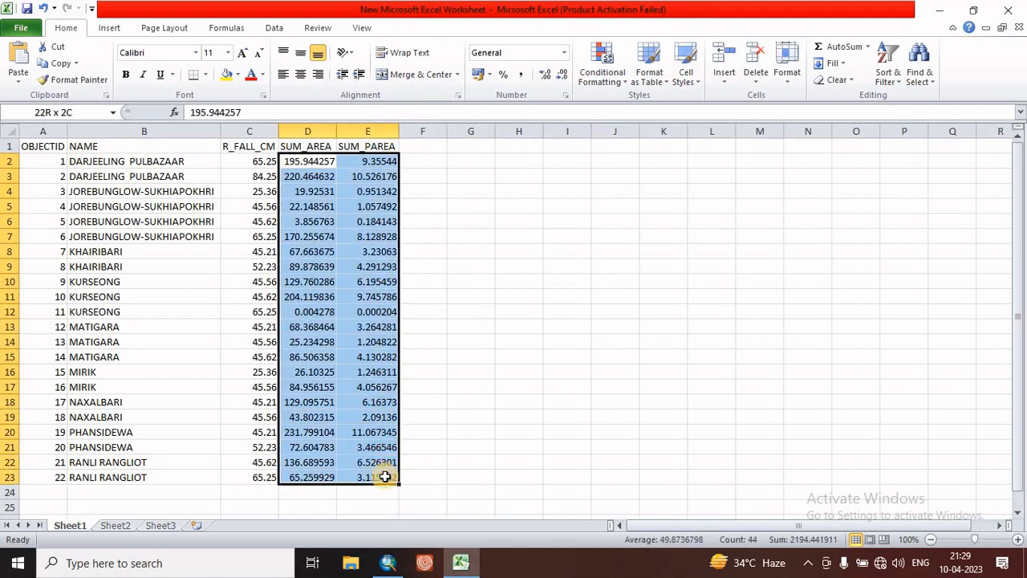
pyautogui.click(565, 77)
pyautogui.click(565, 76)
pyautogui.click(565, 77)
pyautogui.click(565, 77)
pyautogui.click(518, 207)
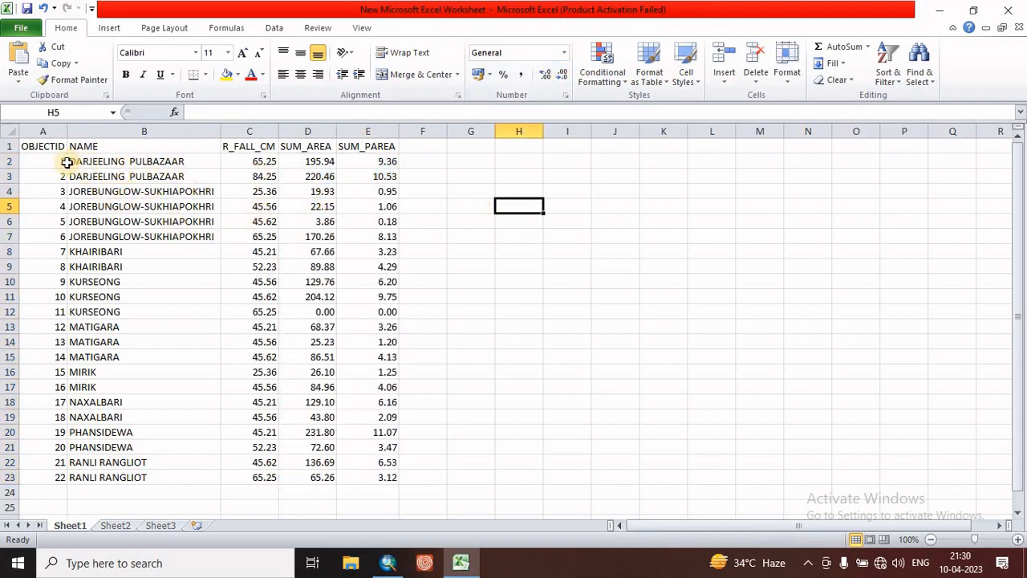
# - Highlight the OBJECTID and NAME cells of the two DARJEELING PULBAZAAR records to examine their rainfall and area values
pyautogui.moveTo(57, 162); pyautogui.dragTo(177, 173)
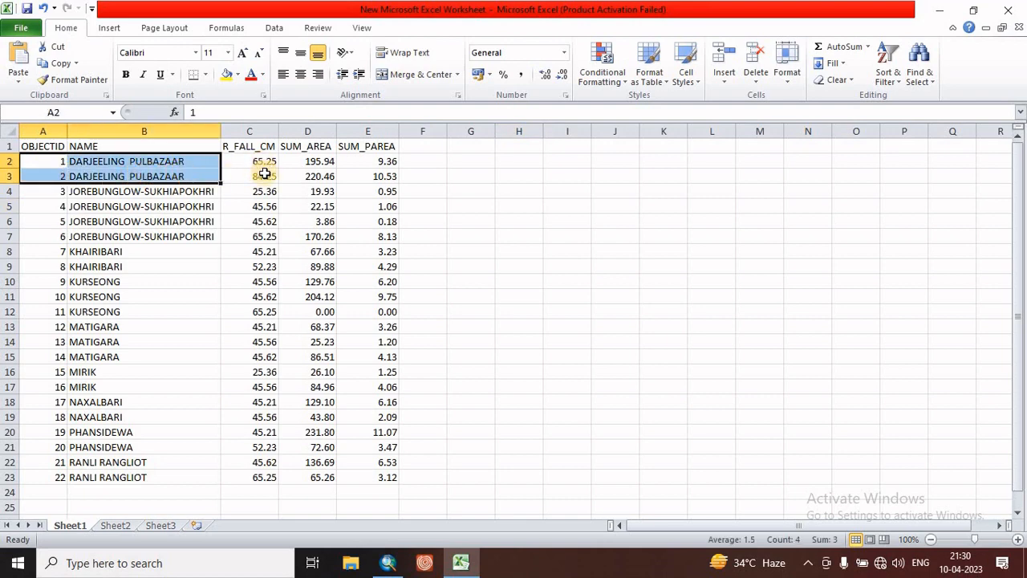